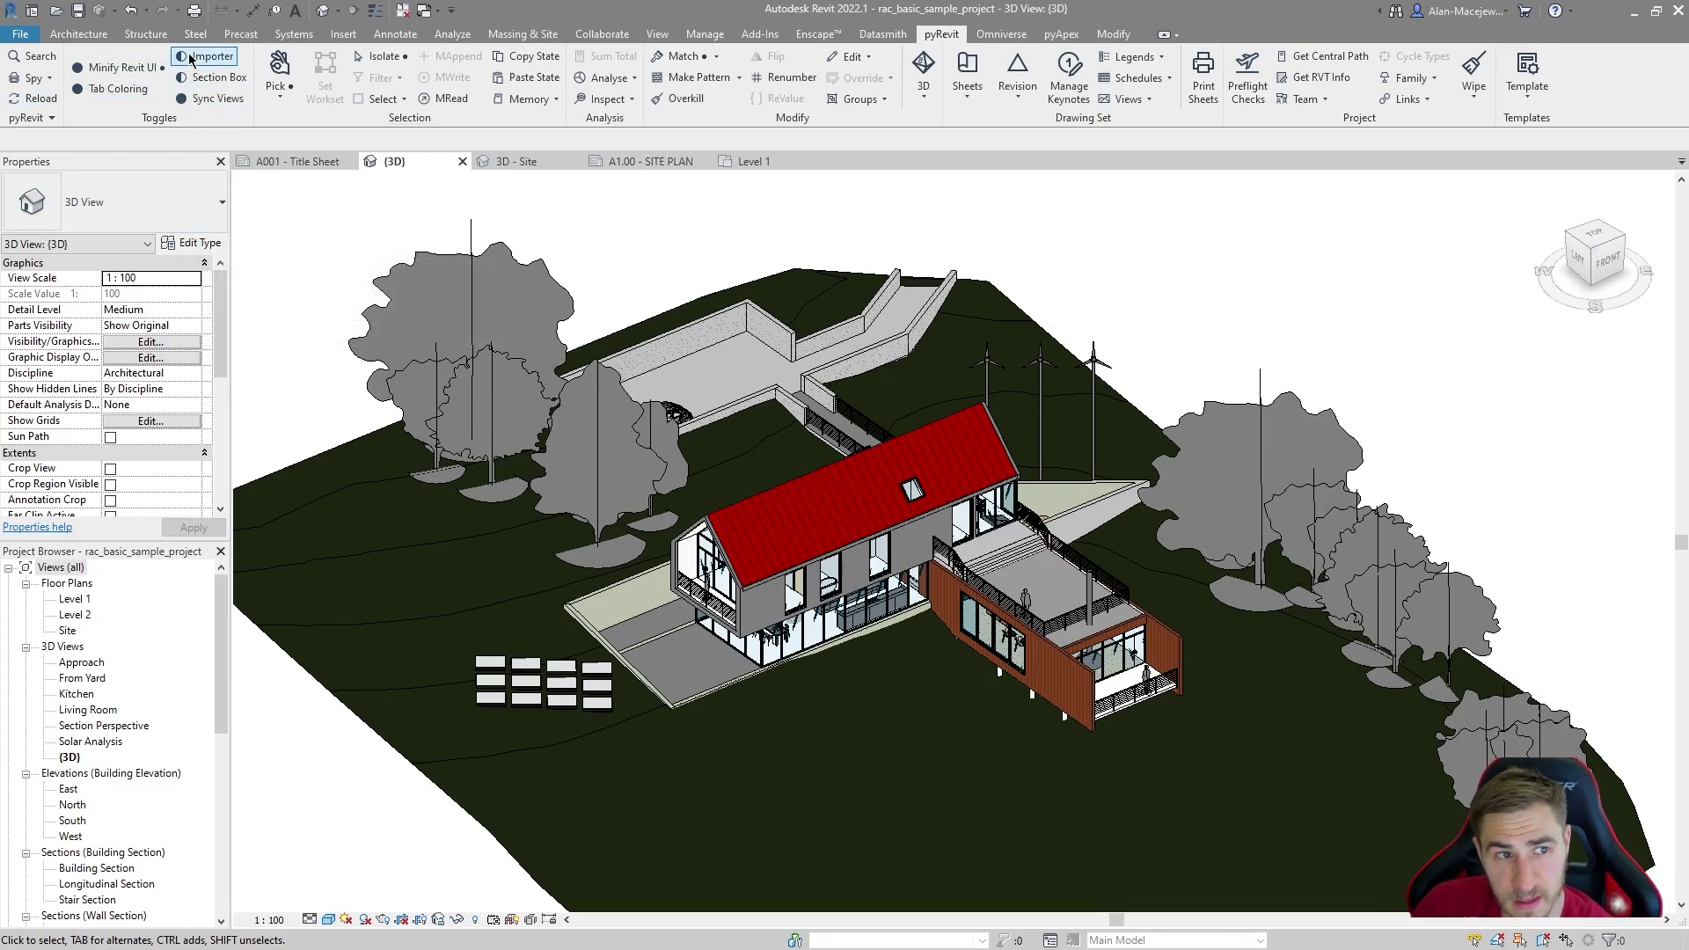
Step: Open the pyRevit settings and expand the UI / UX section to show the Tab Coloring options
left_click(180, 99)
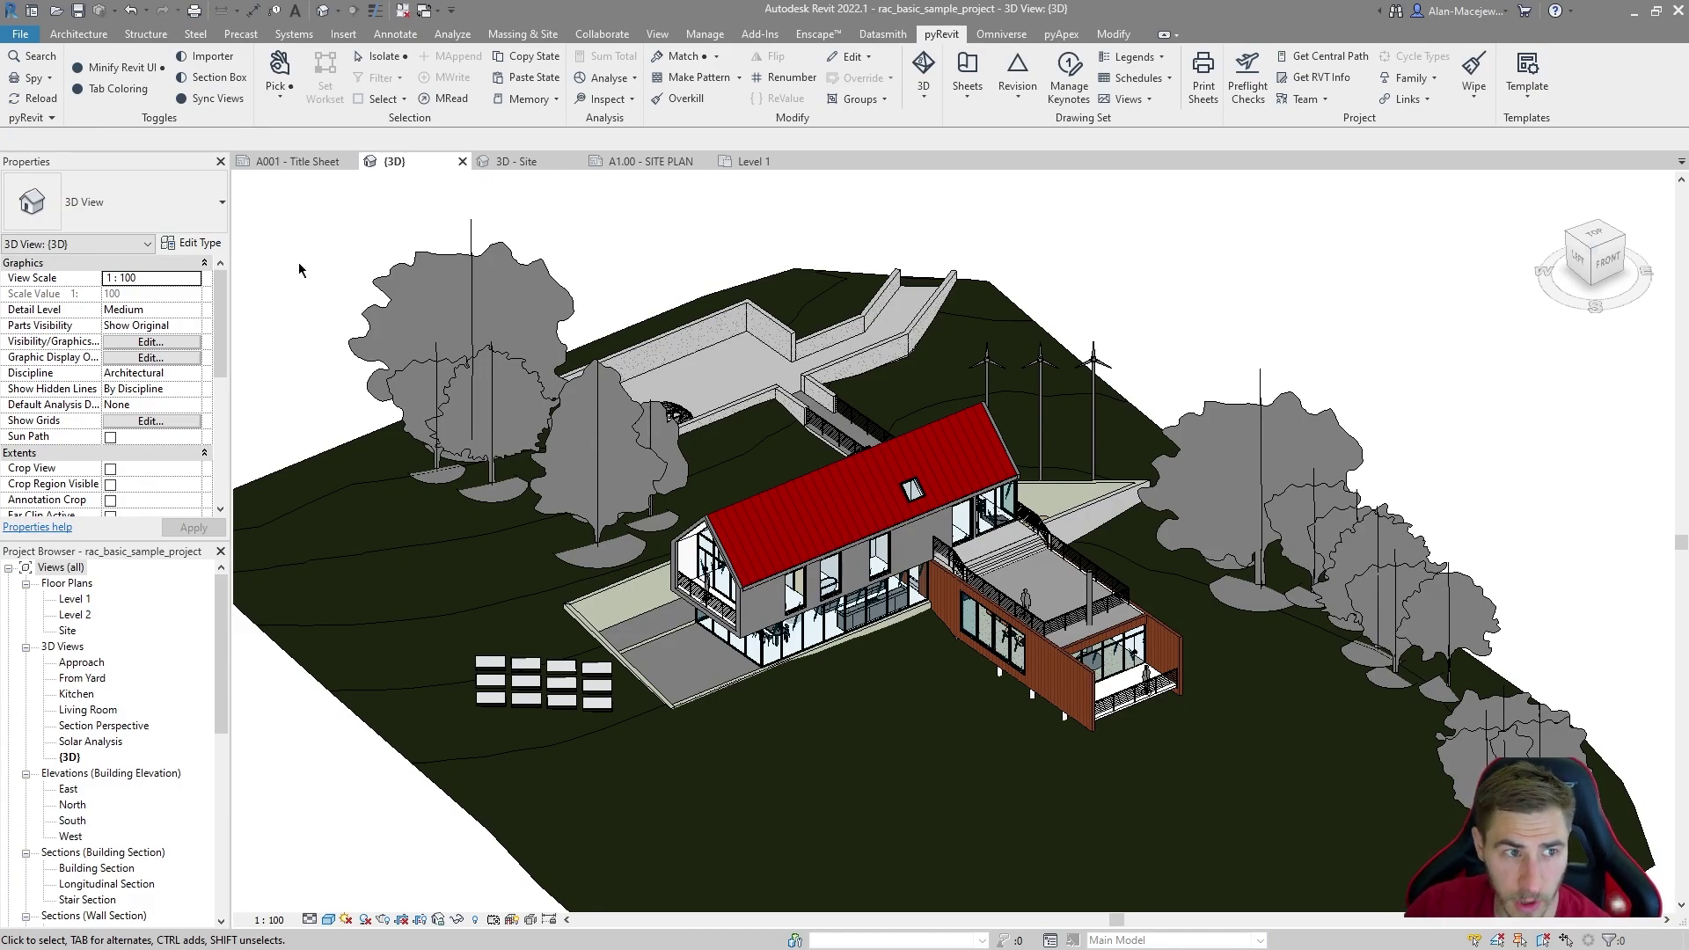
left_click(50, 118)
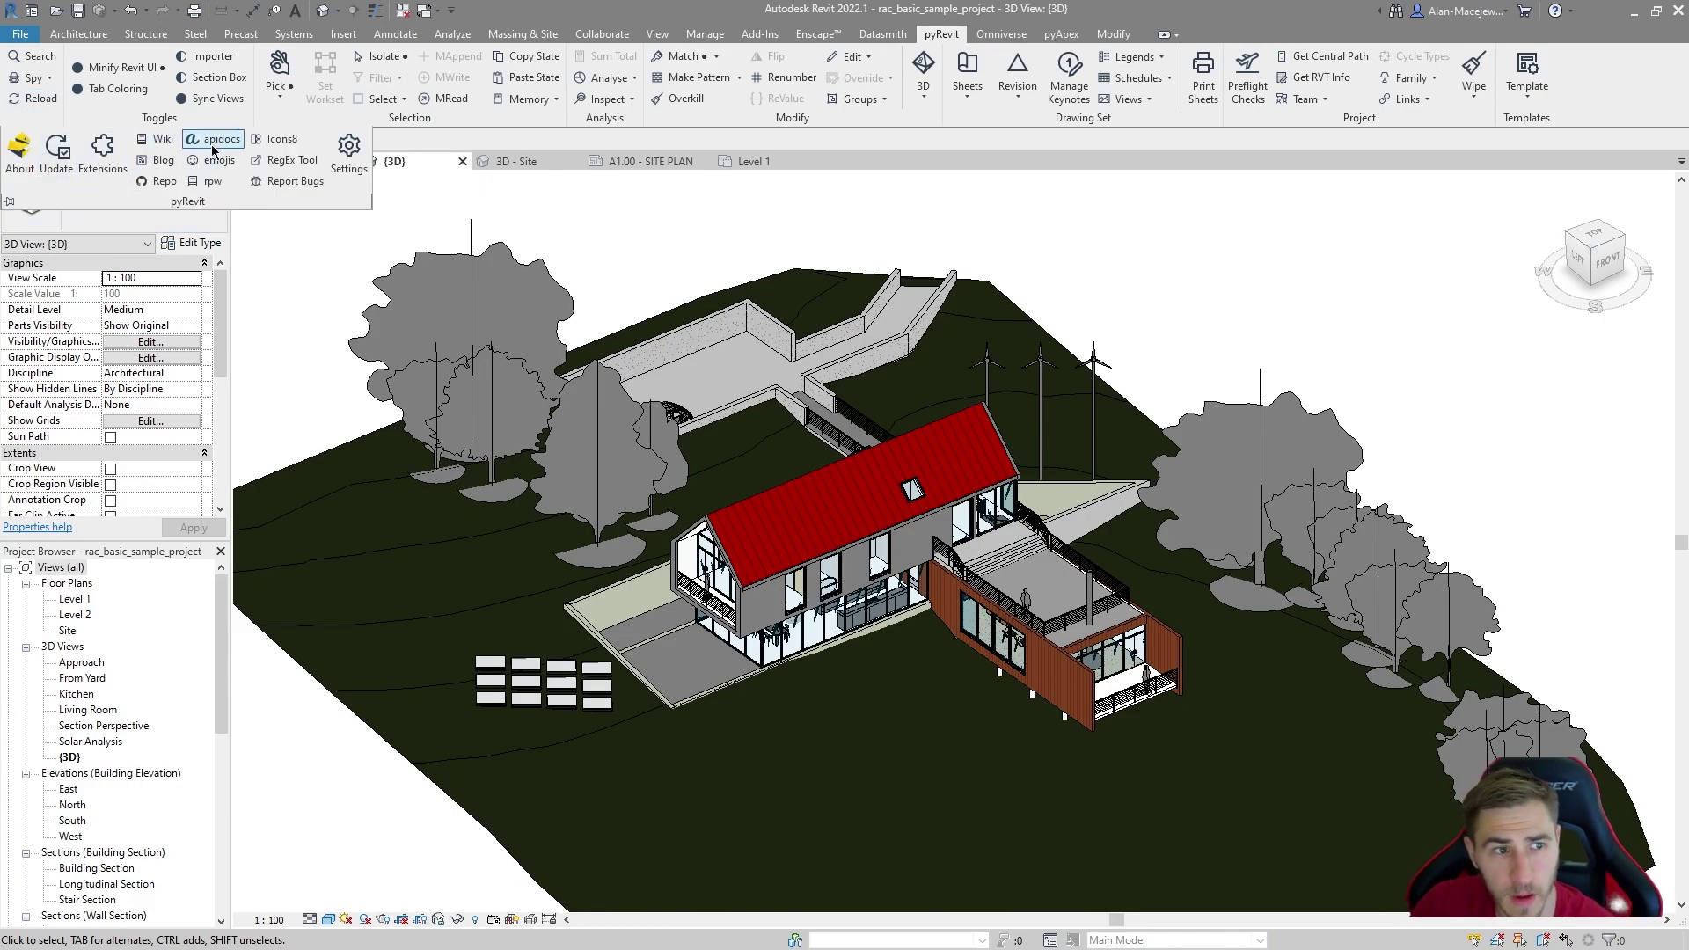
left_click(348, 151)
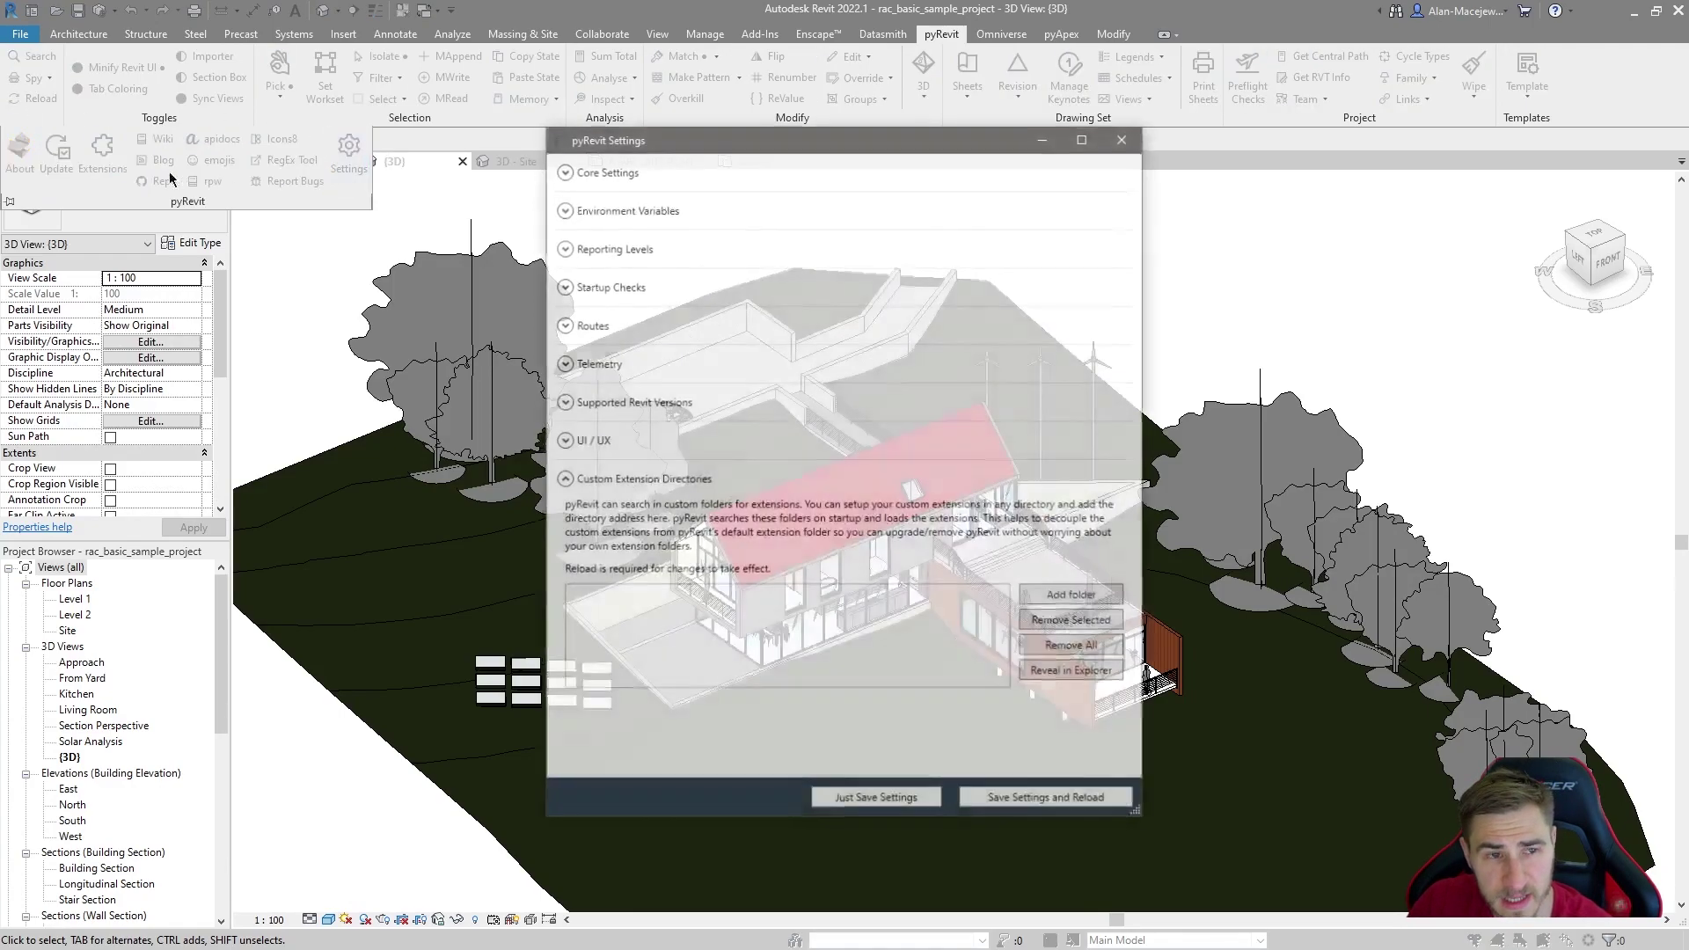
left_click(562, 478)
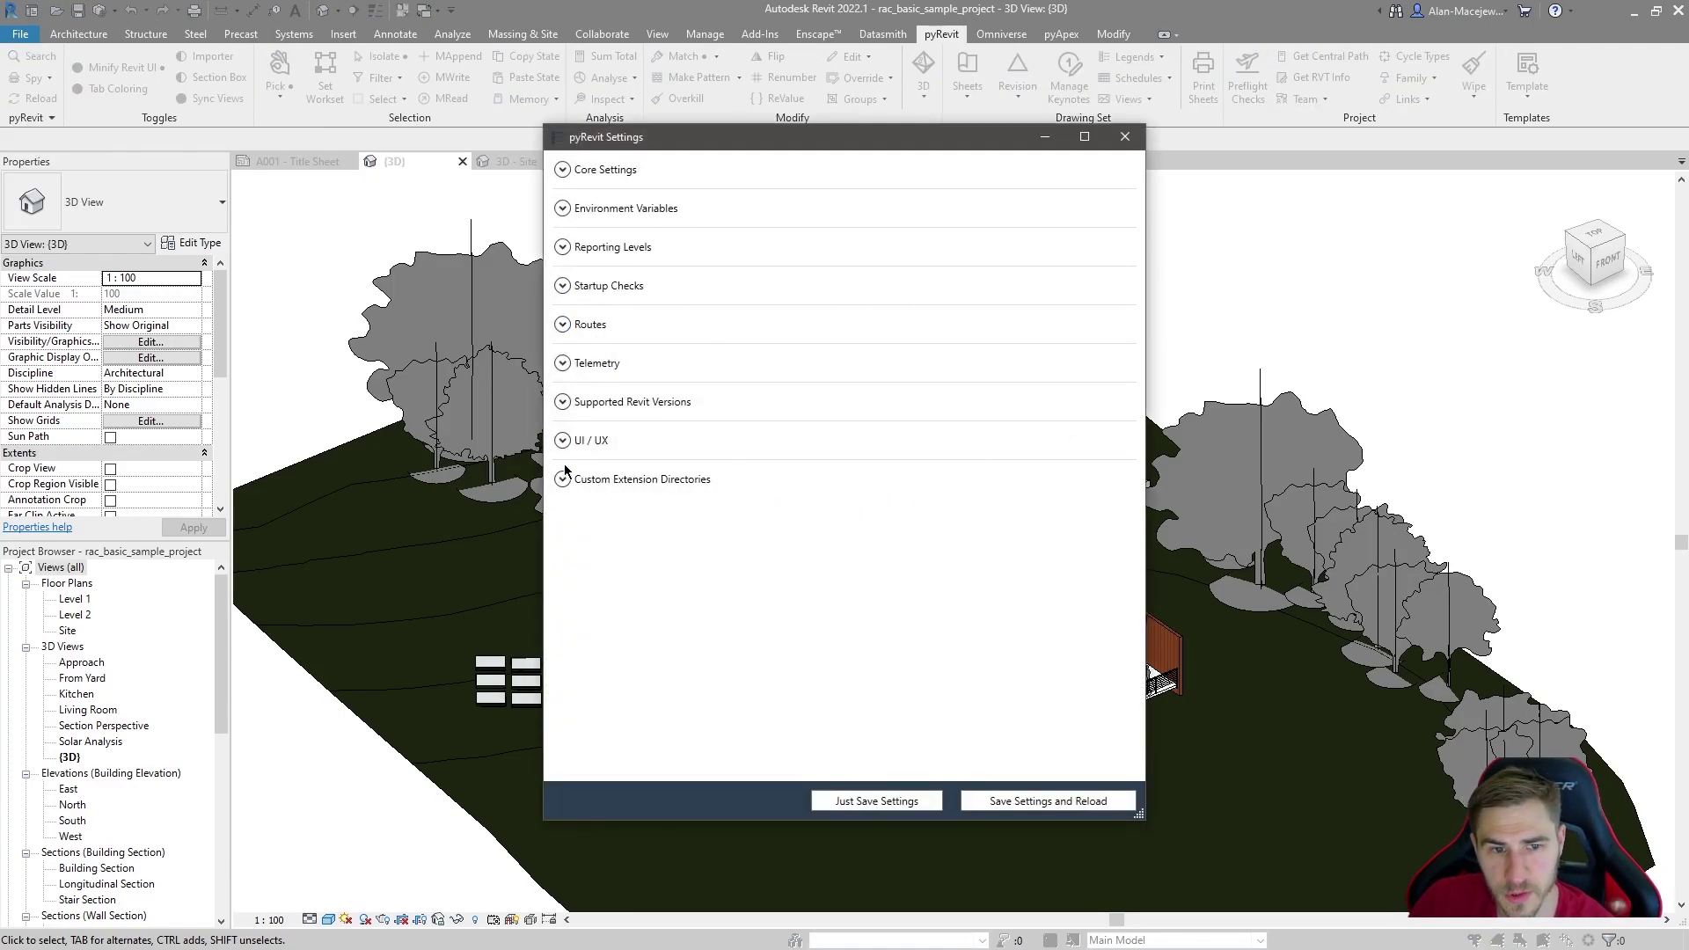
left_click(562, 440)
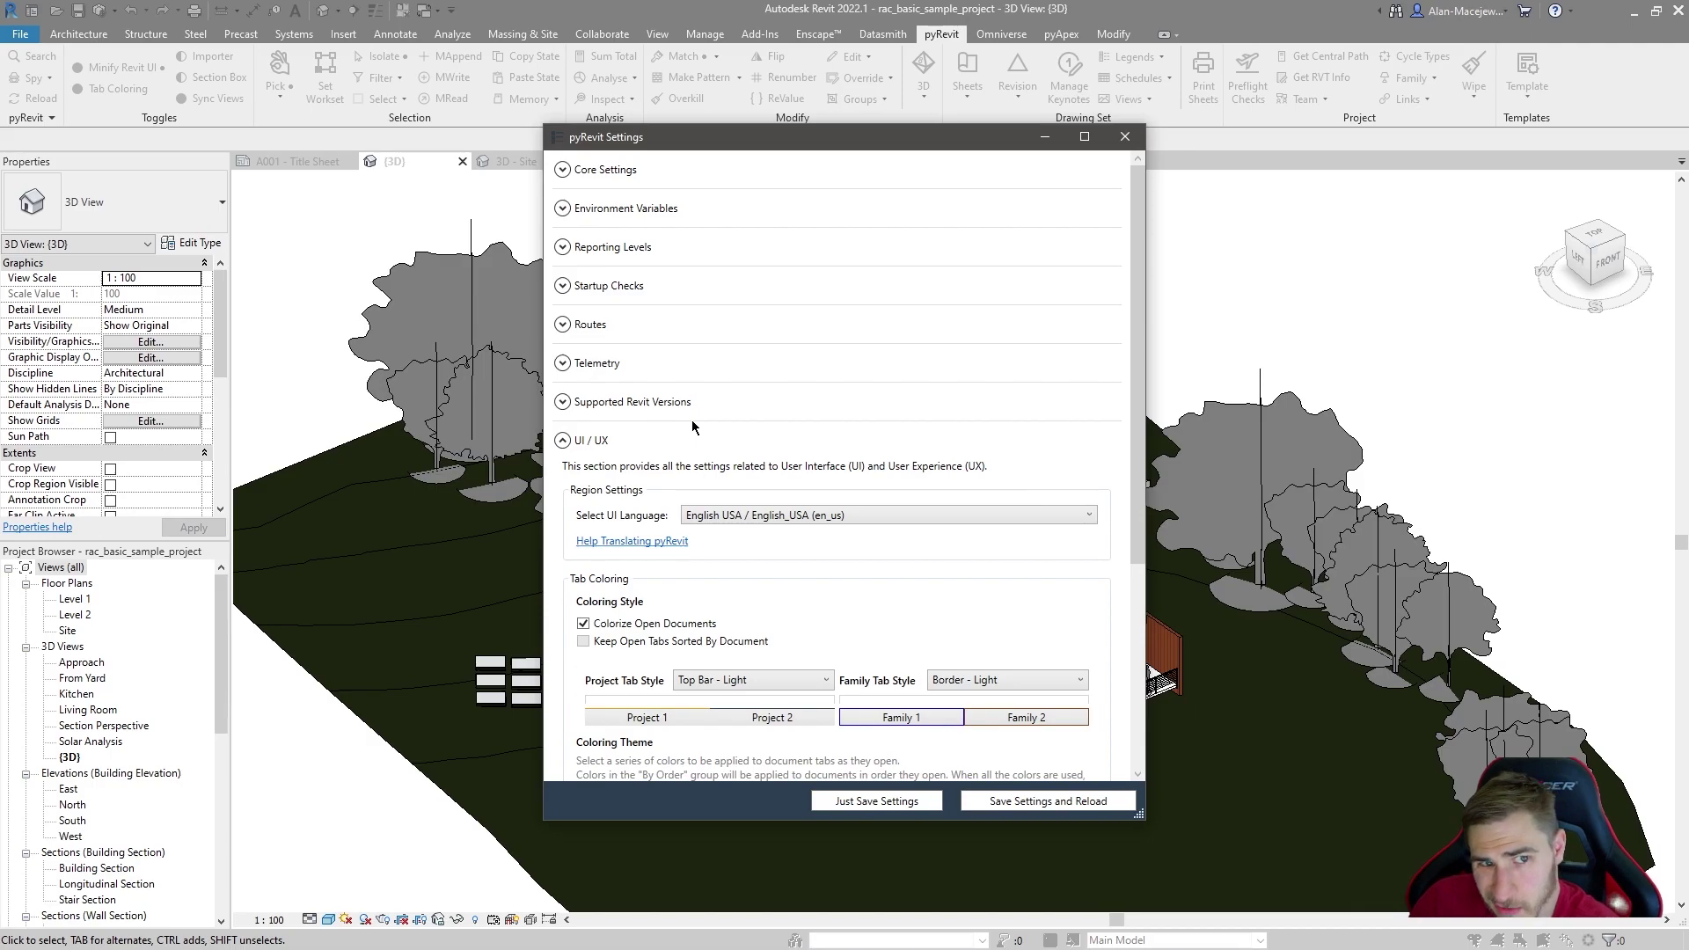
left_click_drag(700, 145, 688, 180)
scroll(649, 445, "down", 5)
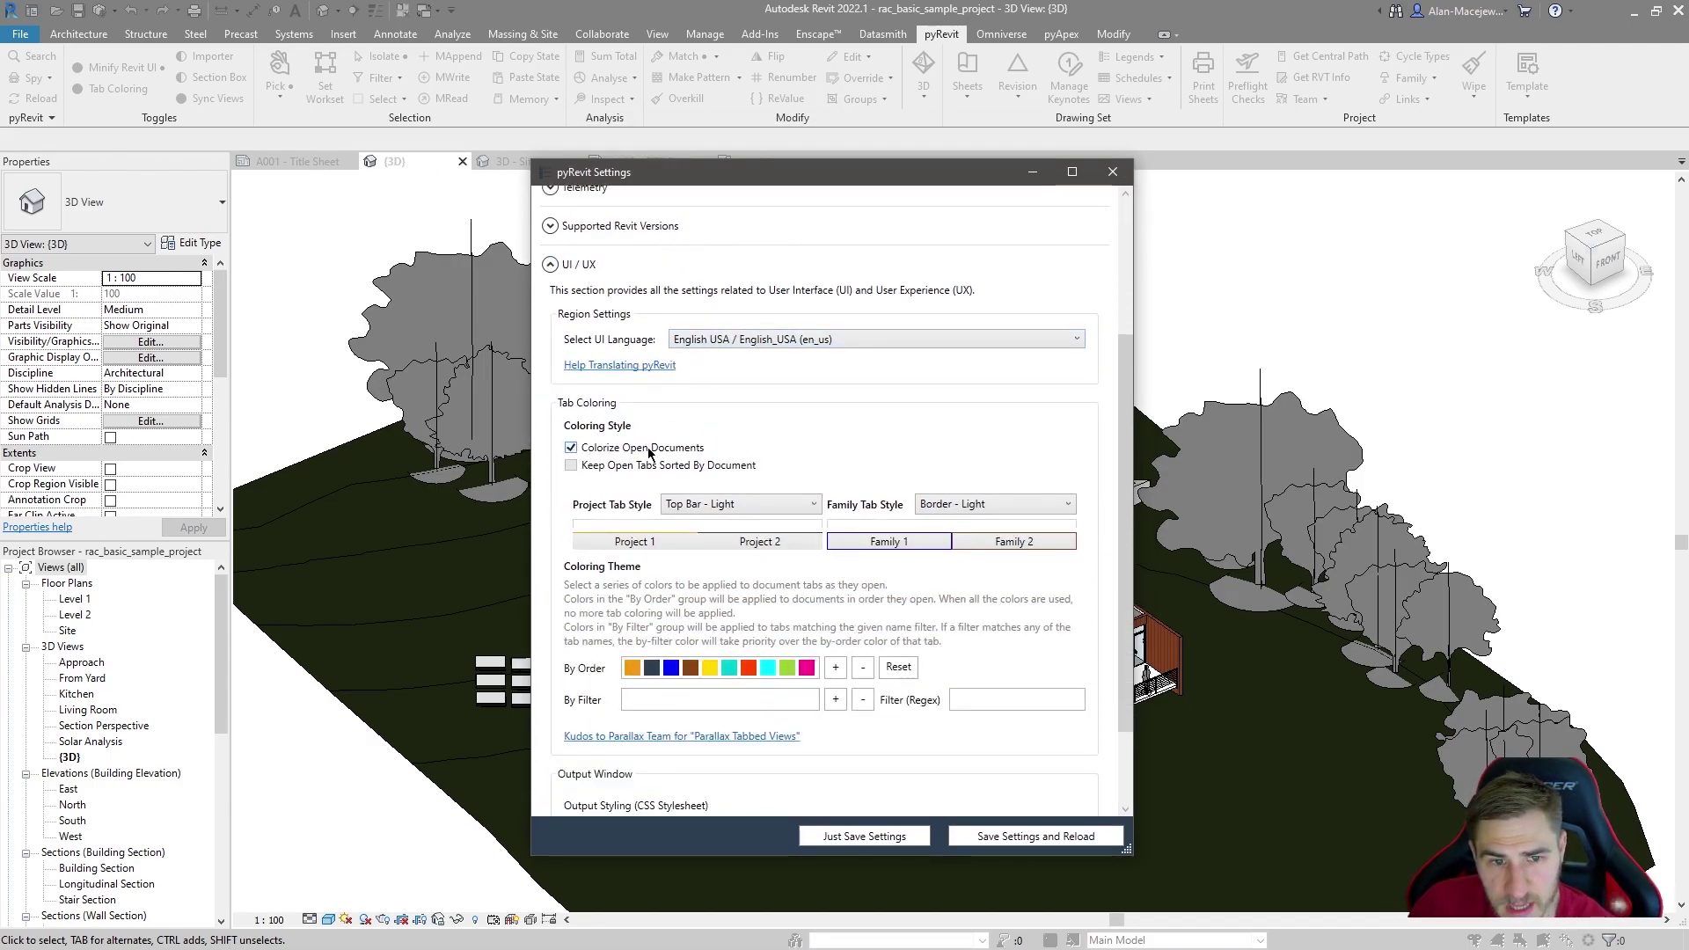
left_click(674, 454)
left_click(673, 454)
left_click(671, 454)
left_click(669, 454)
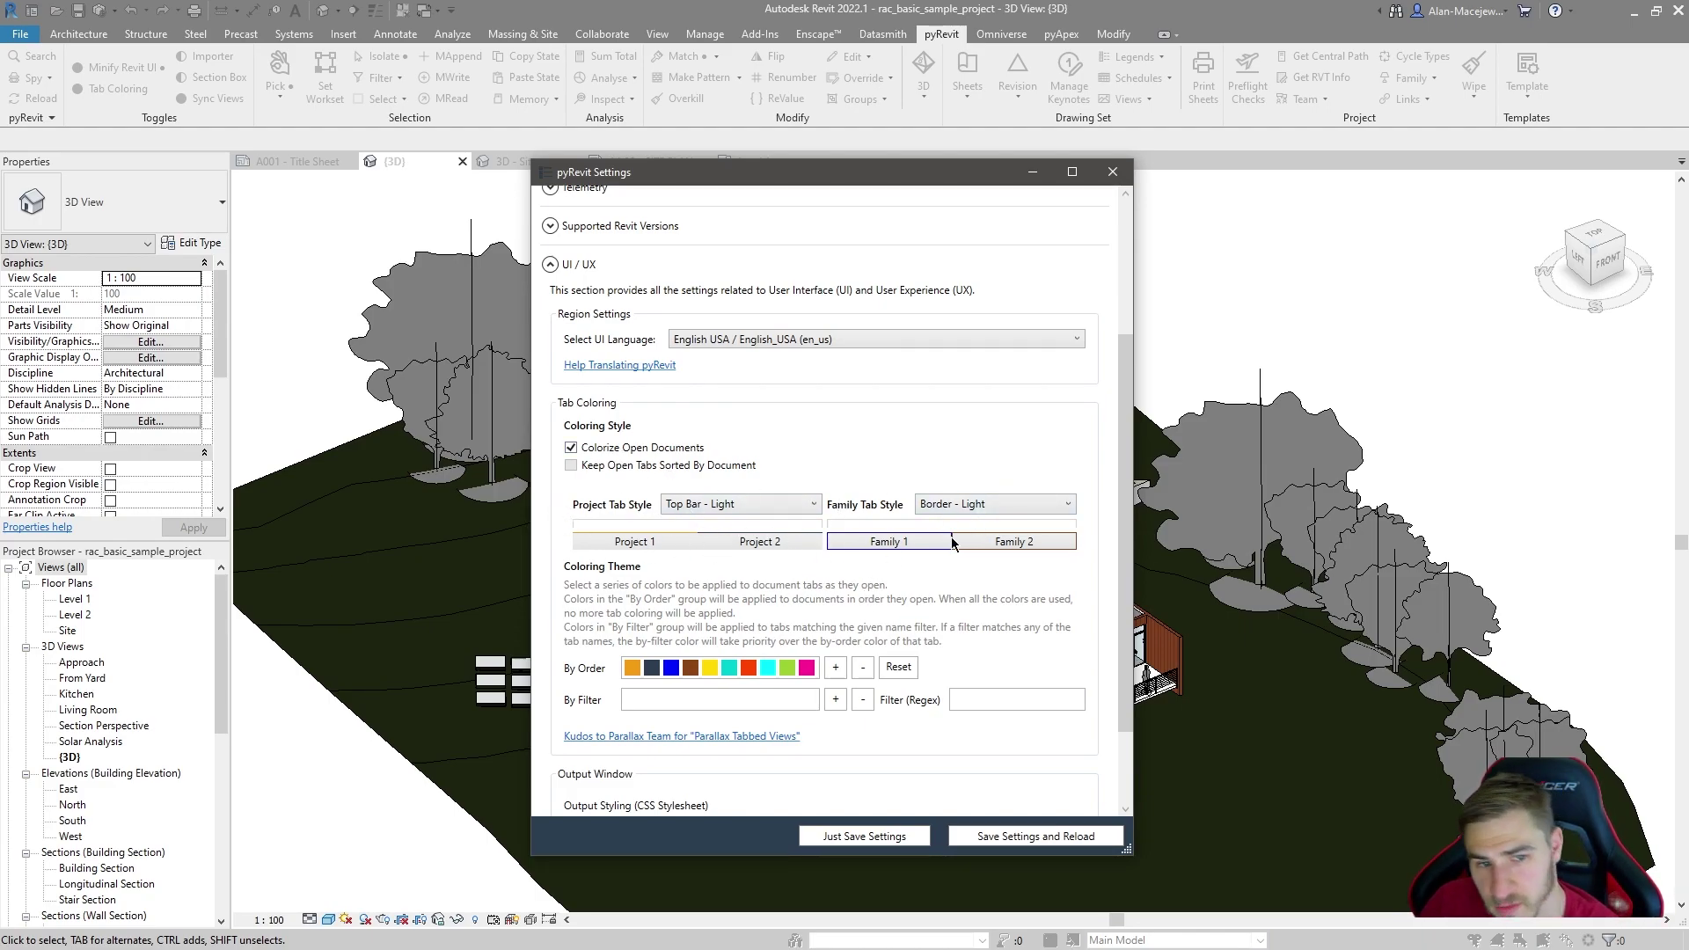
Step: Try the Top Bar - Heavy and Top Bar - Heavier styles for the project tabs
left_click(794, 502)
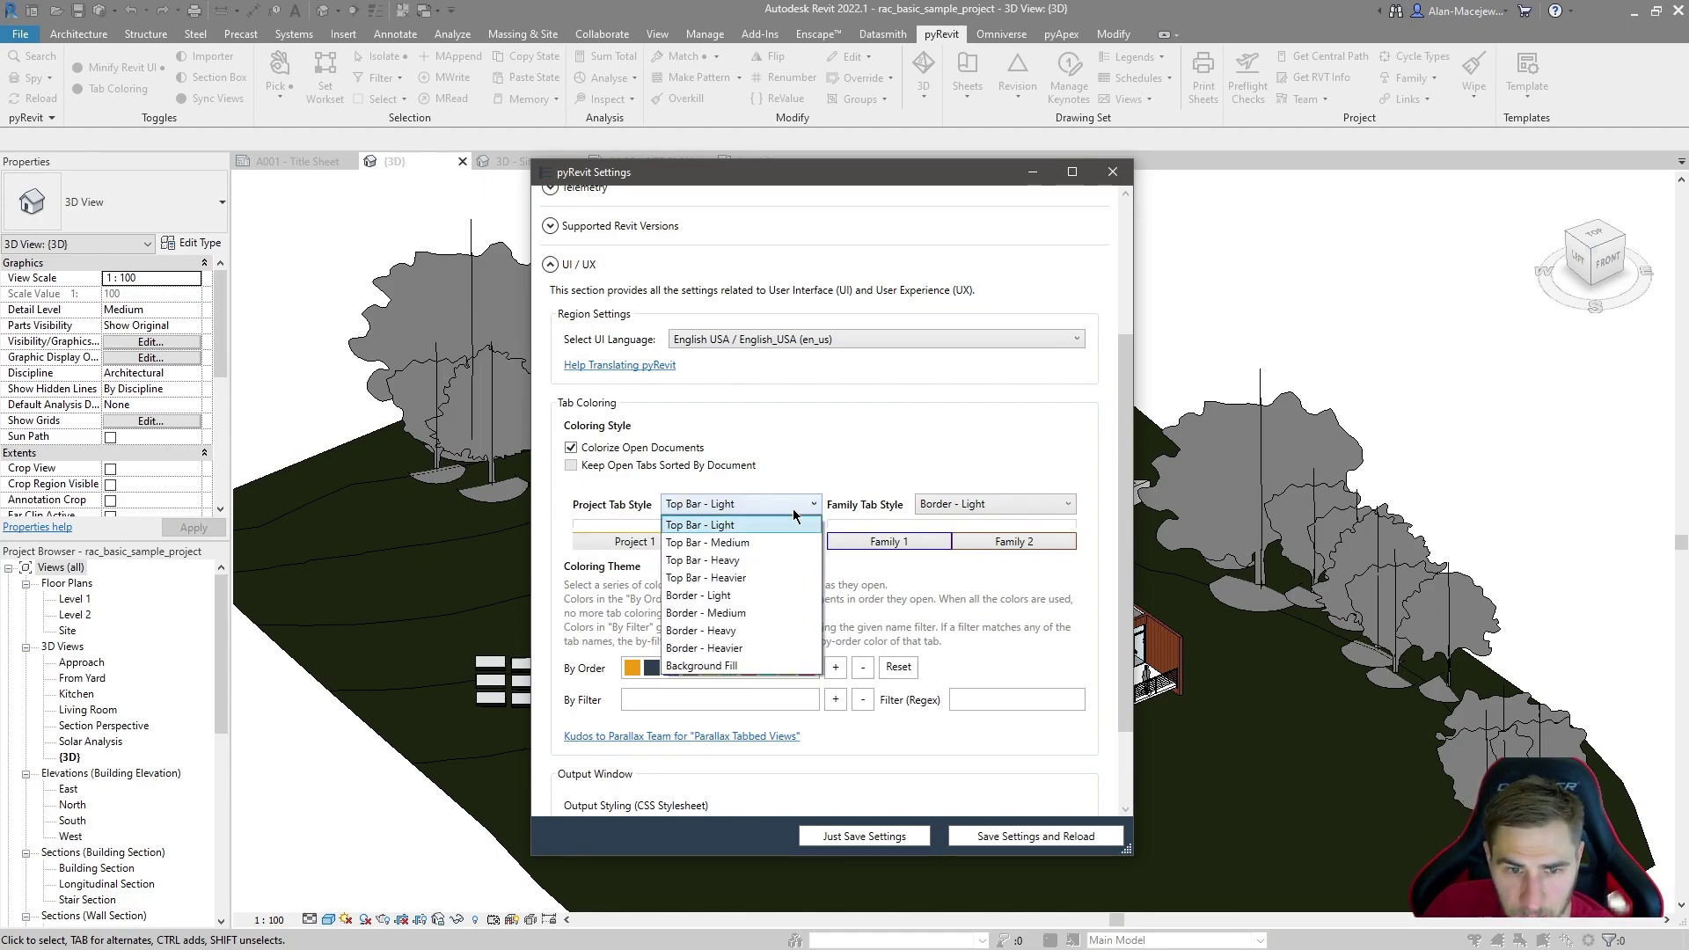
left_click(752, 560)
left_click(729, 506)
left_click(749, 580)
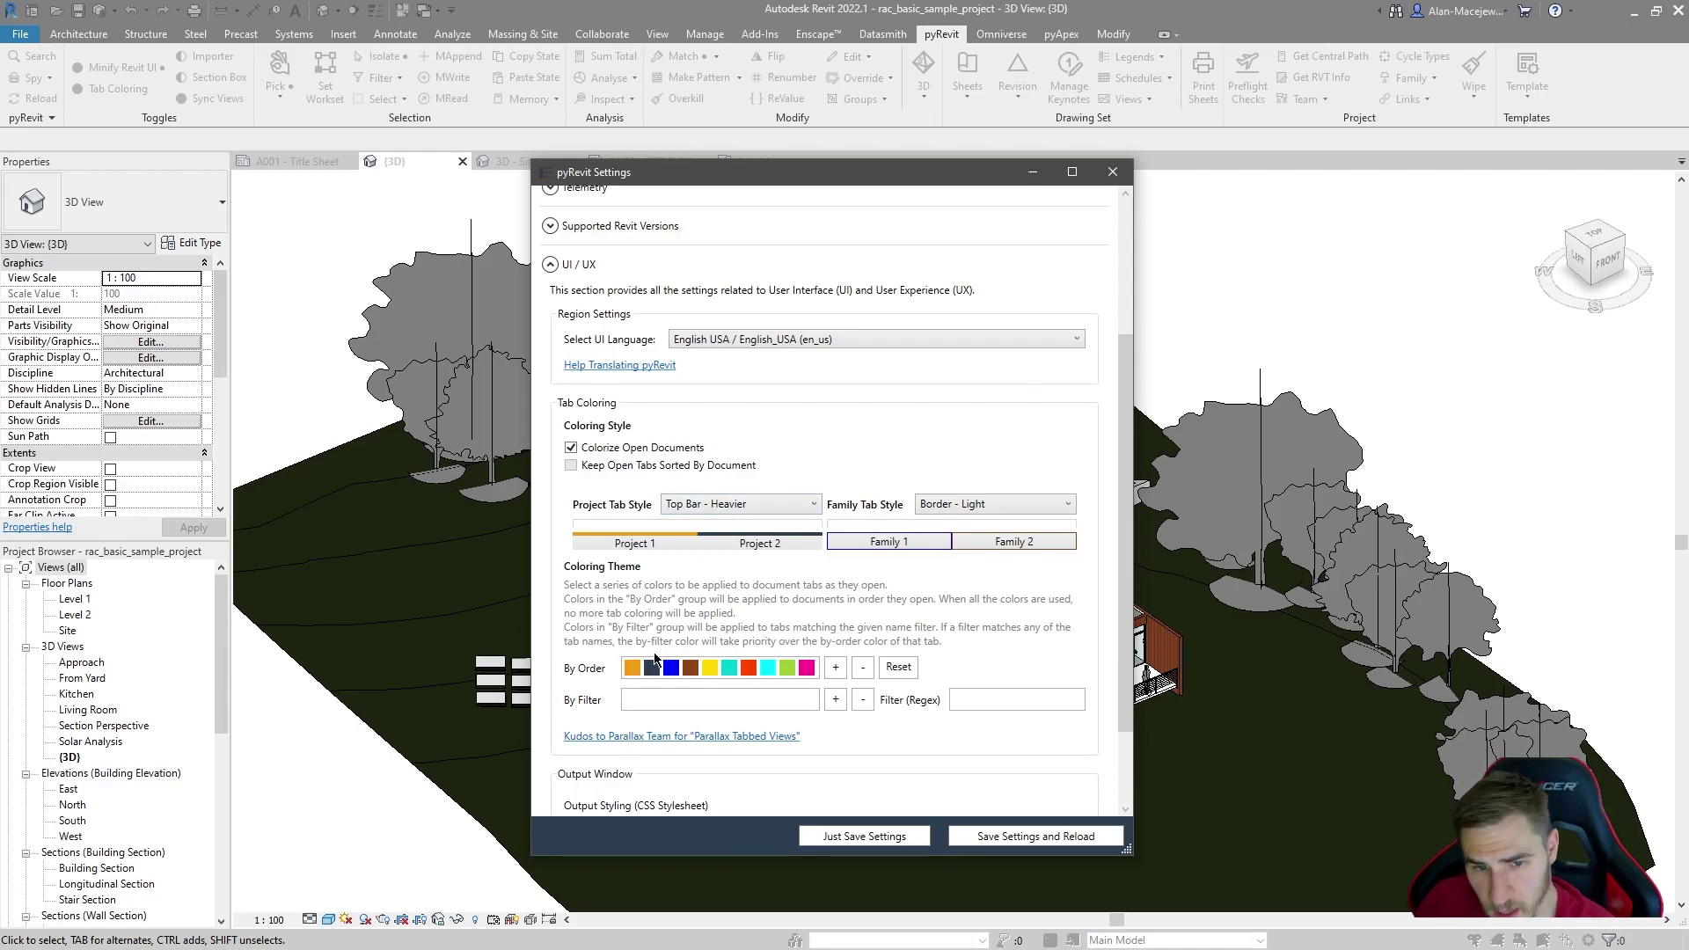
Step: Try the Border - Medium, Border - Heavy and Border - Heavier styles for the project tabs
left_click(778, 504)
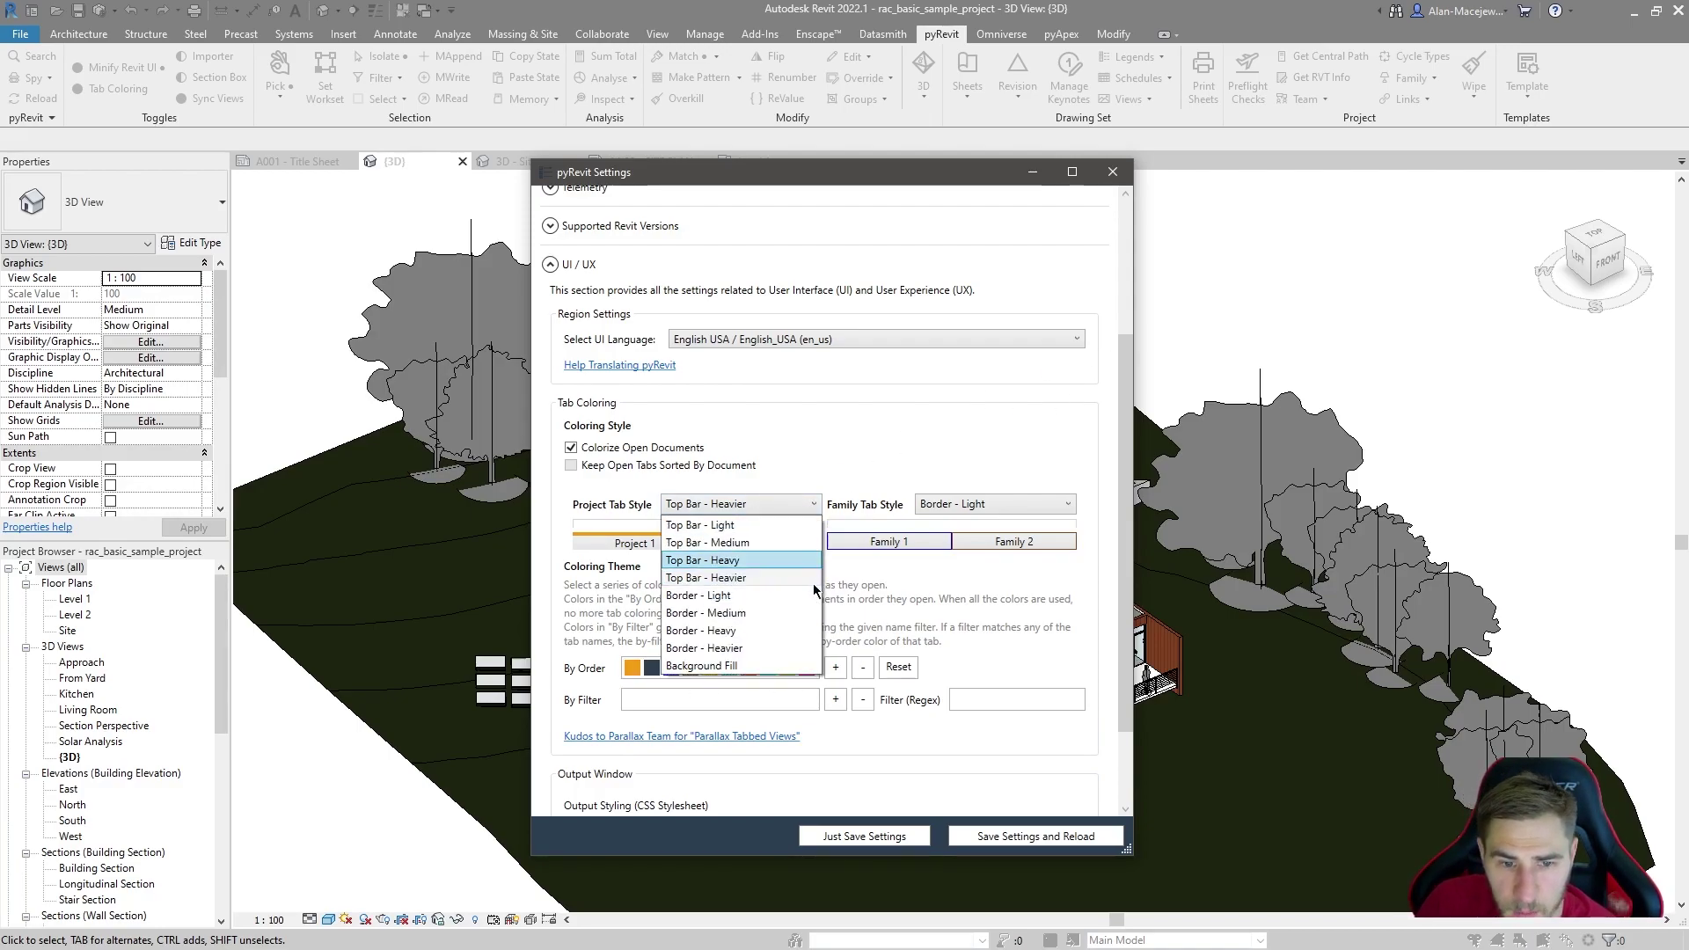
left_click(752, 613)
left_click(736, 505)
left_click(742, 631)
left_click(764, 506)
left_click(748, 649)
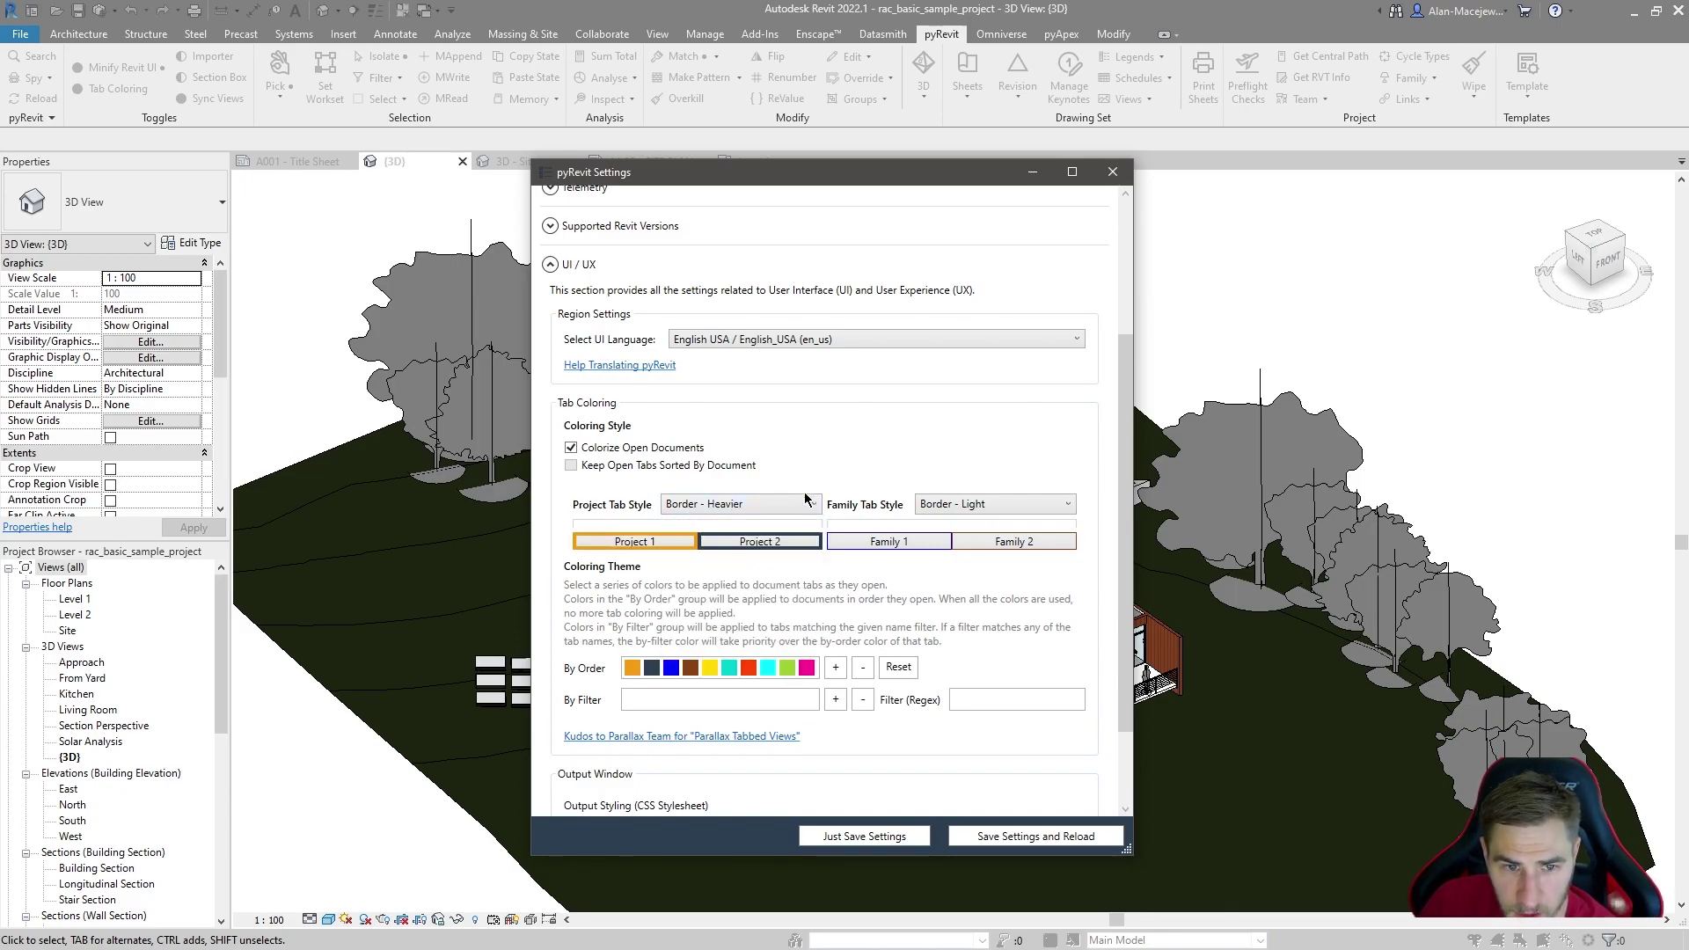
Step: Preview the Background Fill style for the project tabs and settle on Border - Medium
left_click(746, 504)
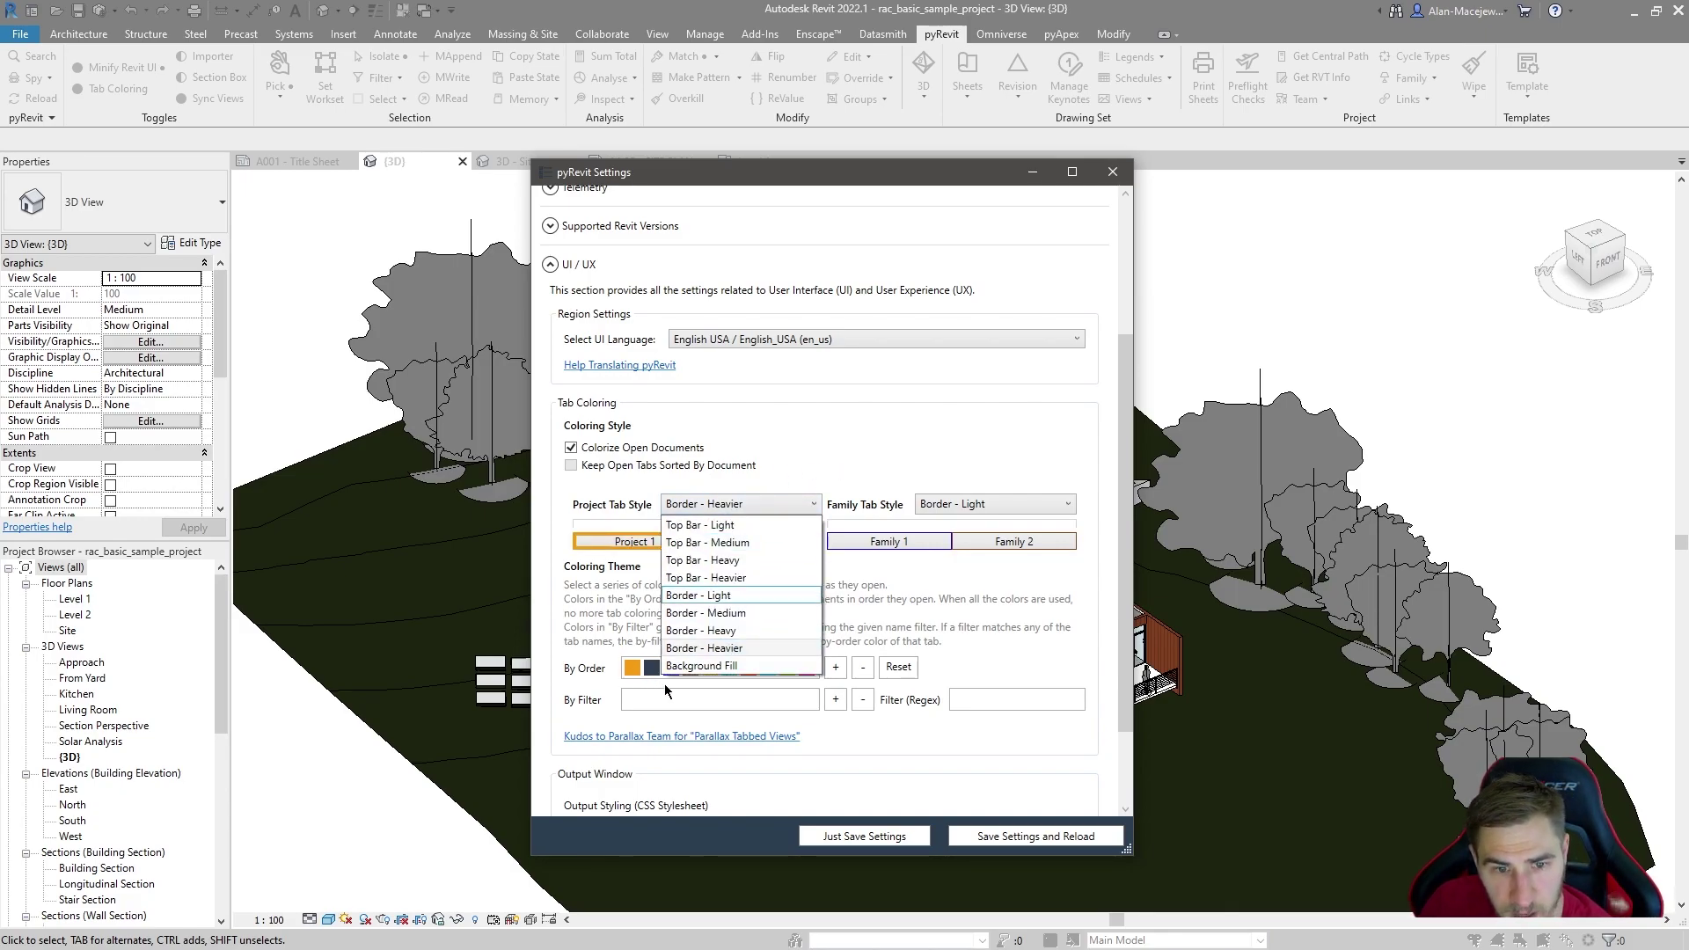
left_click(754, 671)
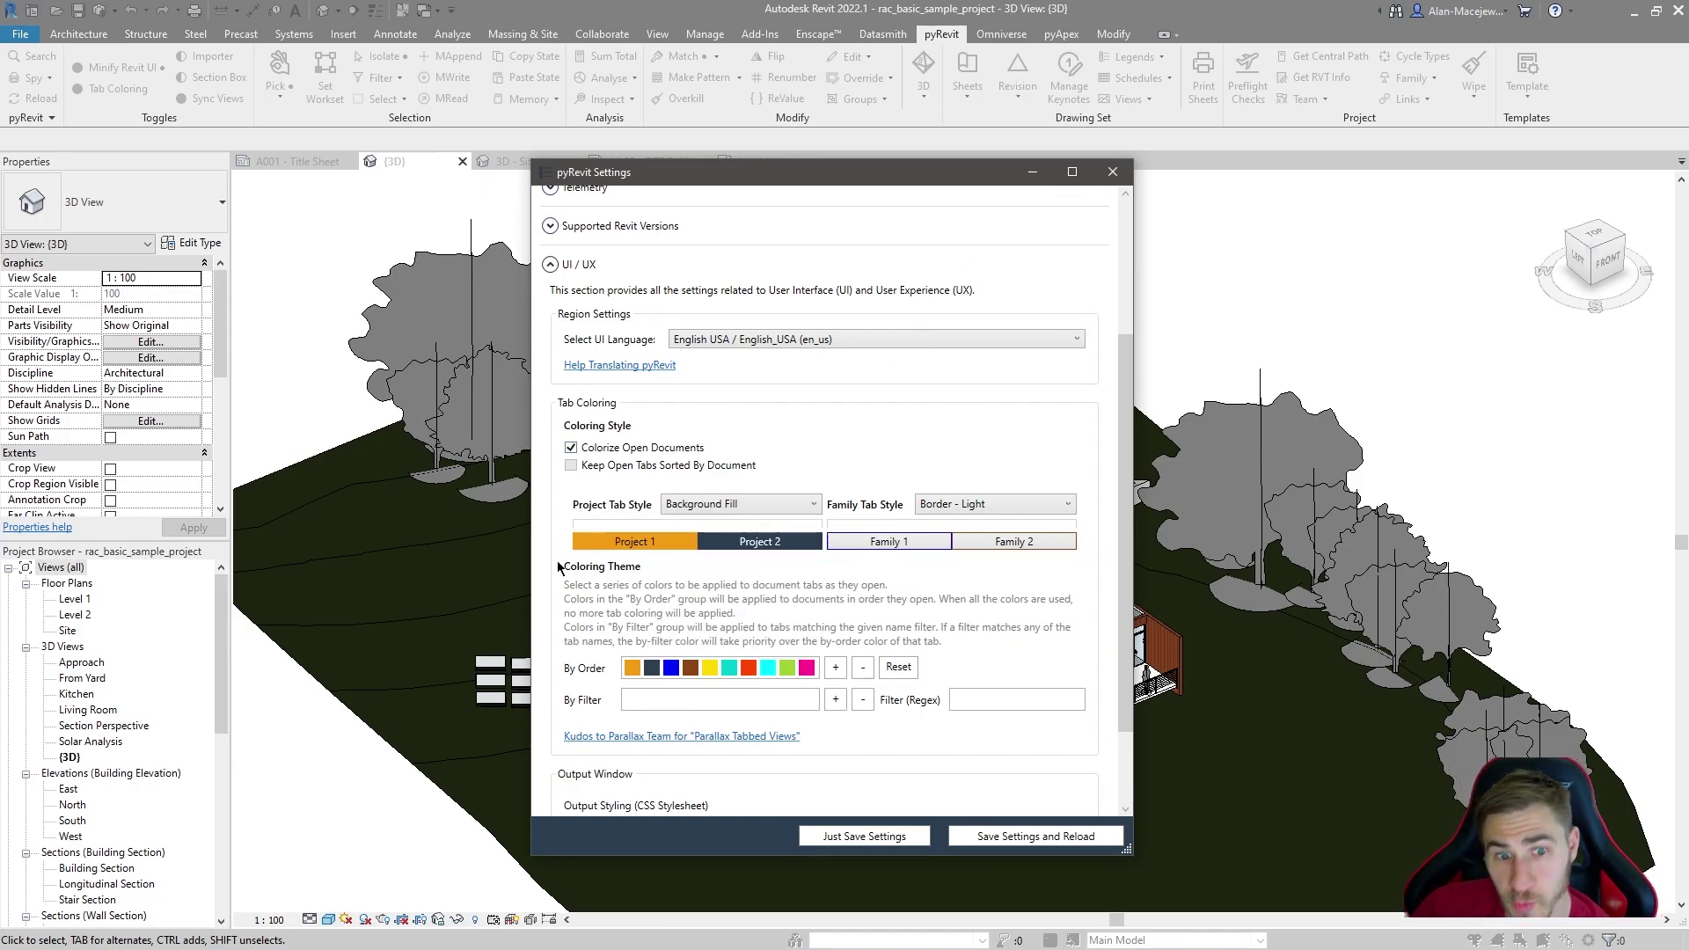
left_click(792, 503)
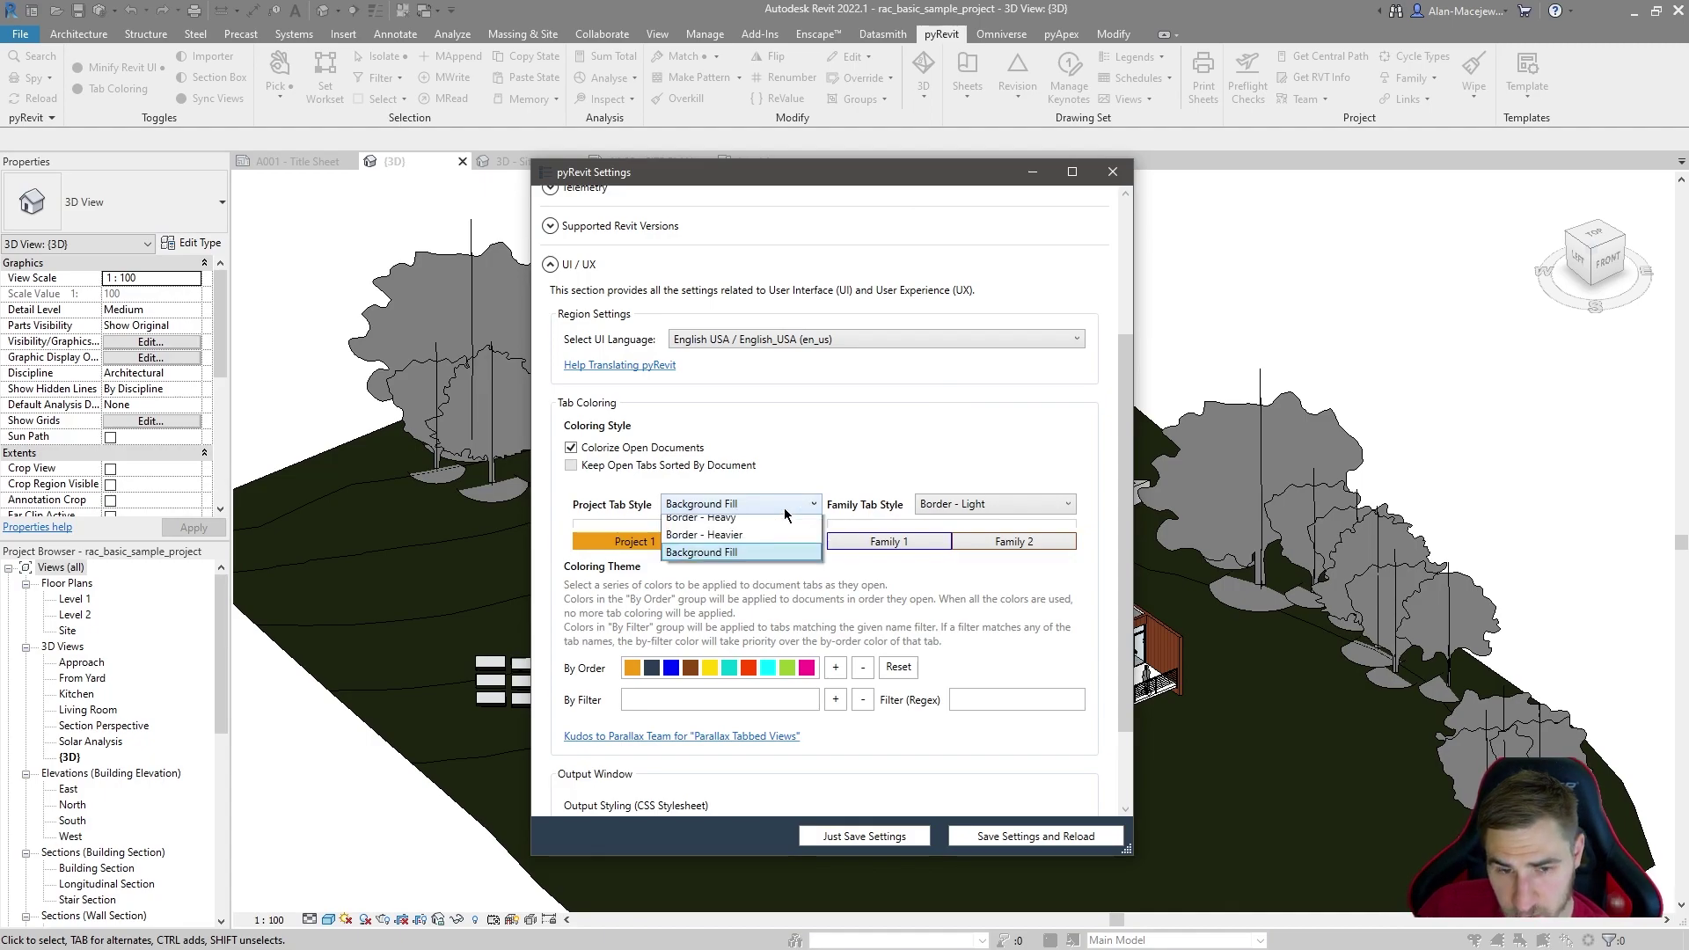
left_click(789, 505)
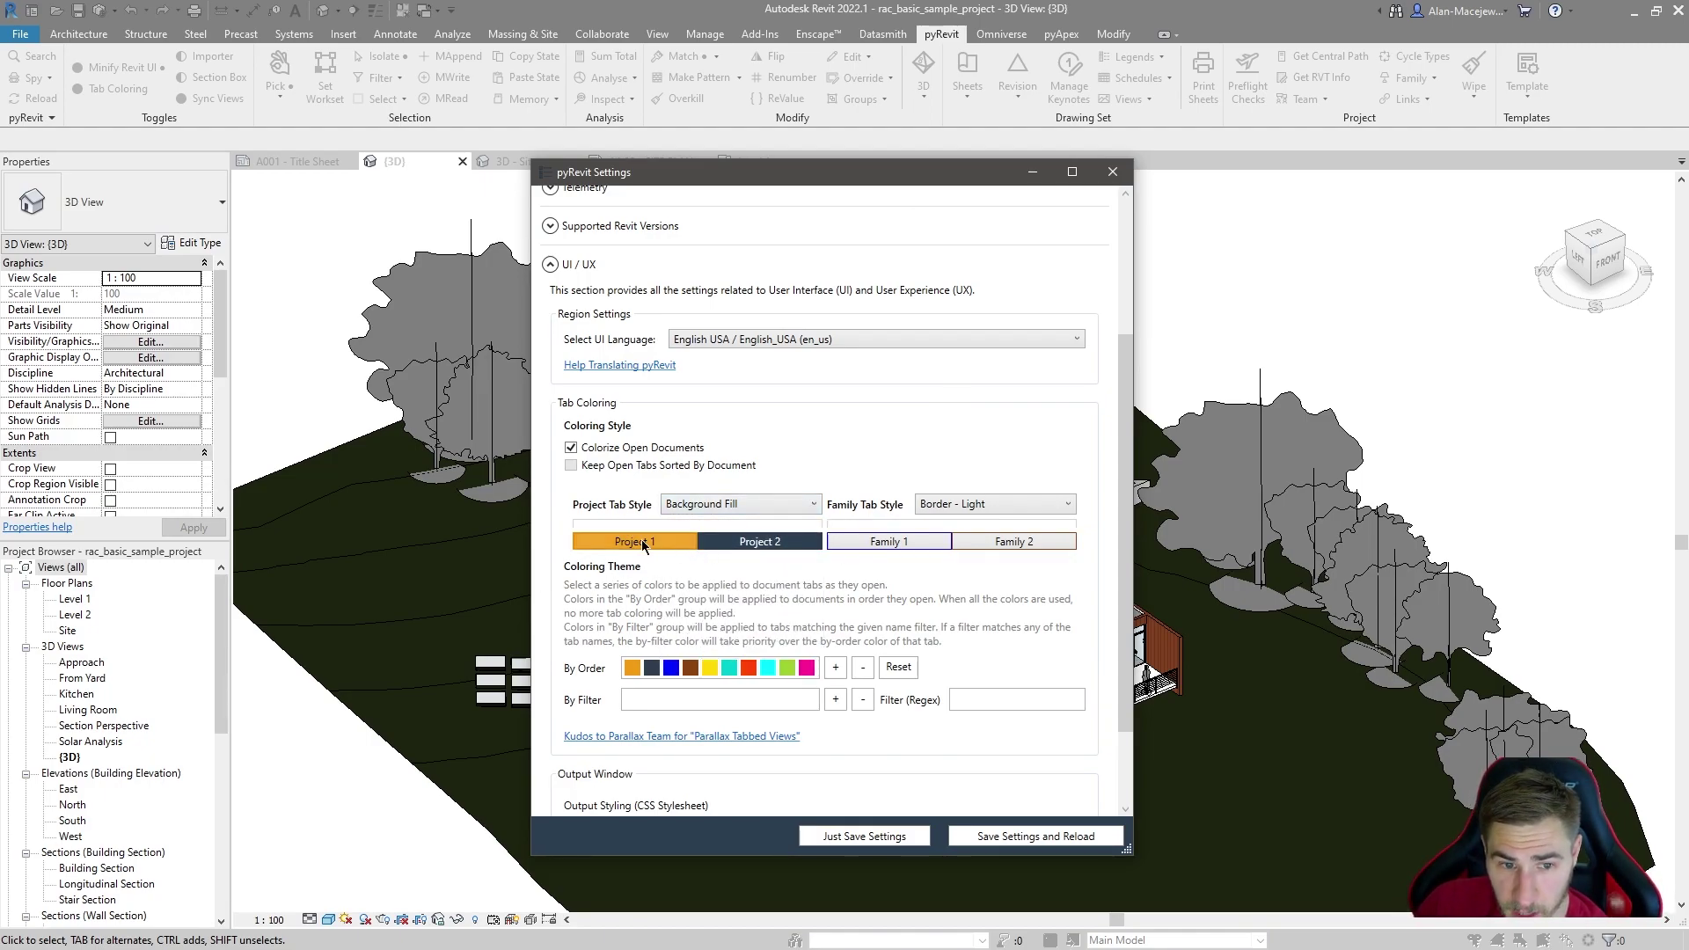
left_click(748, 506)
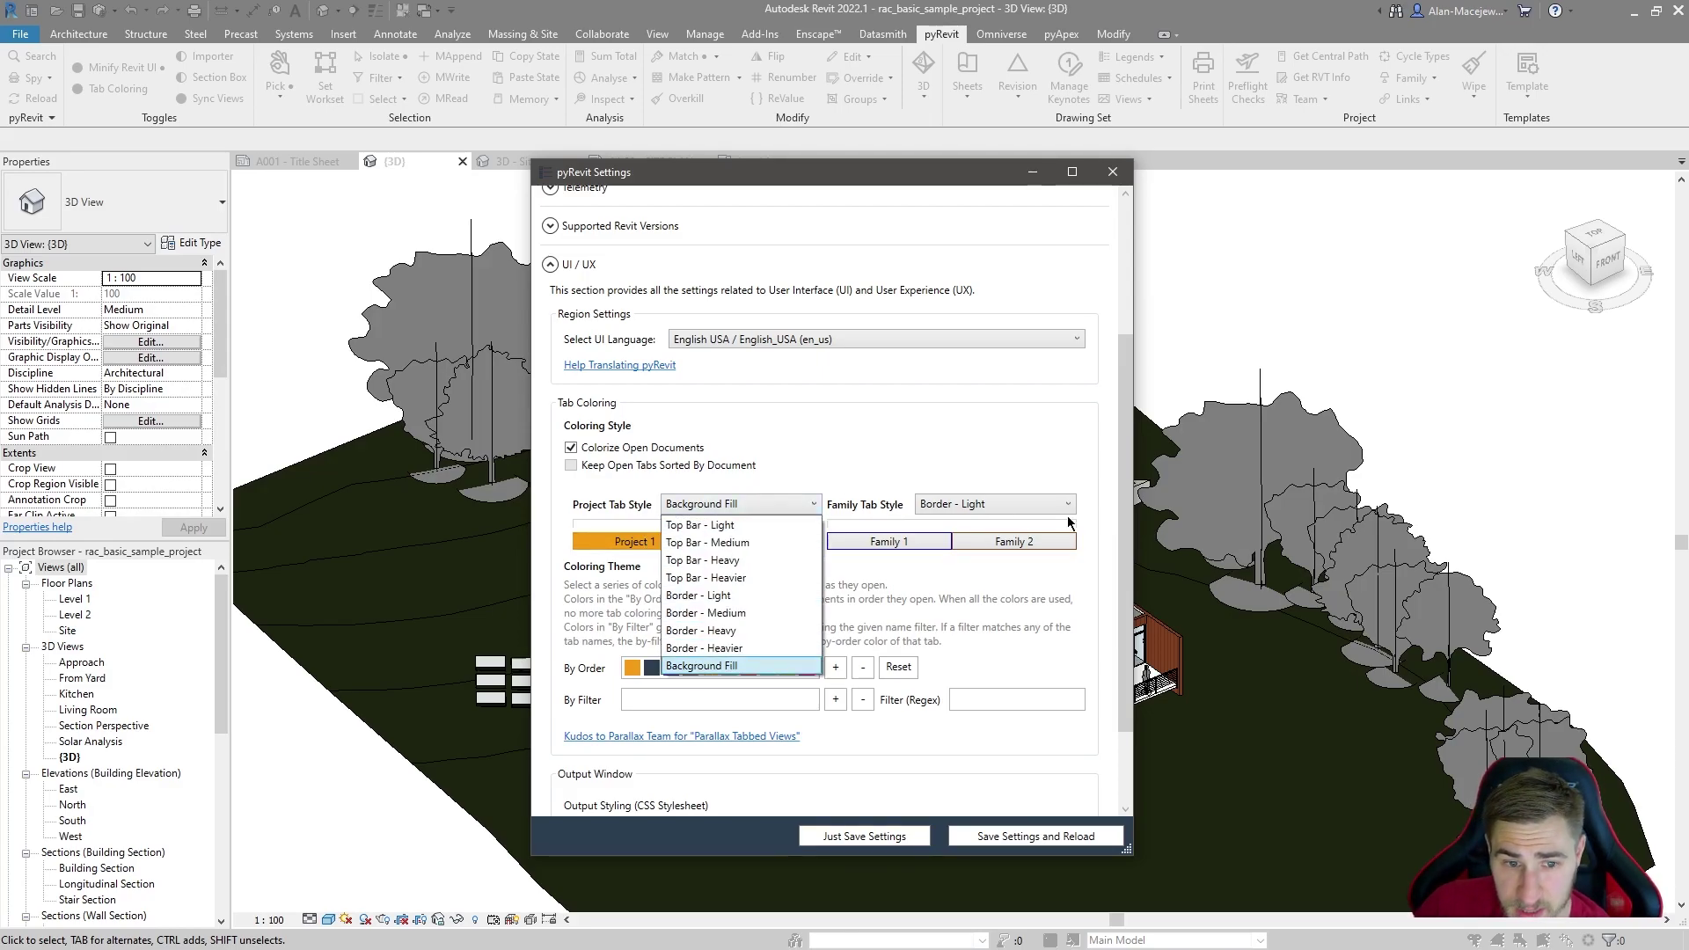
left_click(699, 614)
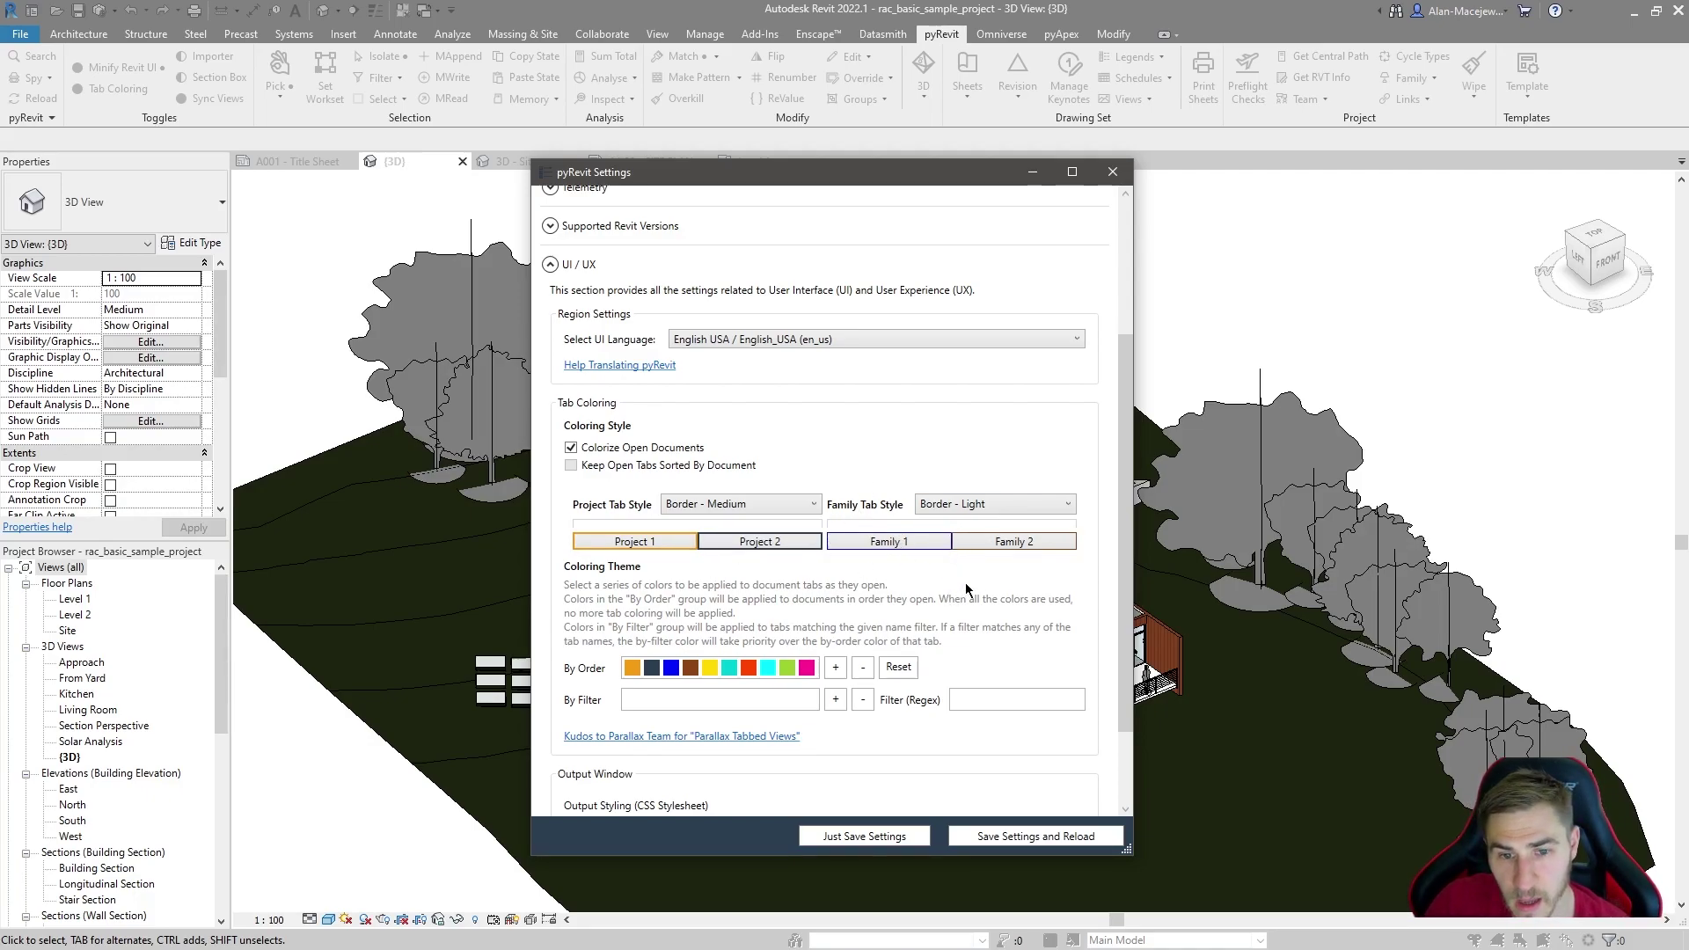
Step: Preview Border - Medium and Background Fill for the family tabs and settle on Top Bar - Medium
left_click(1000, 510)
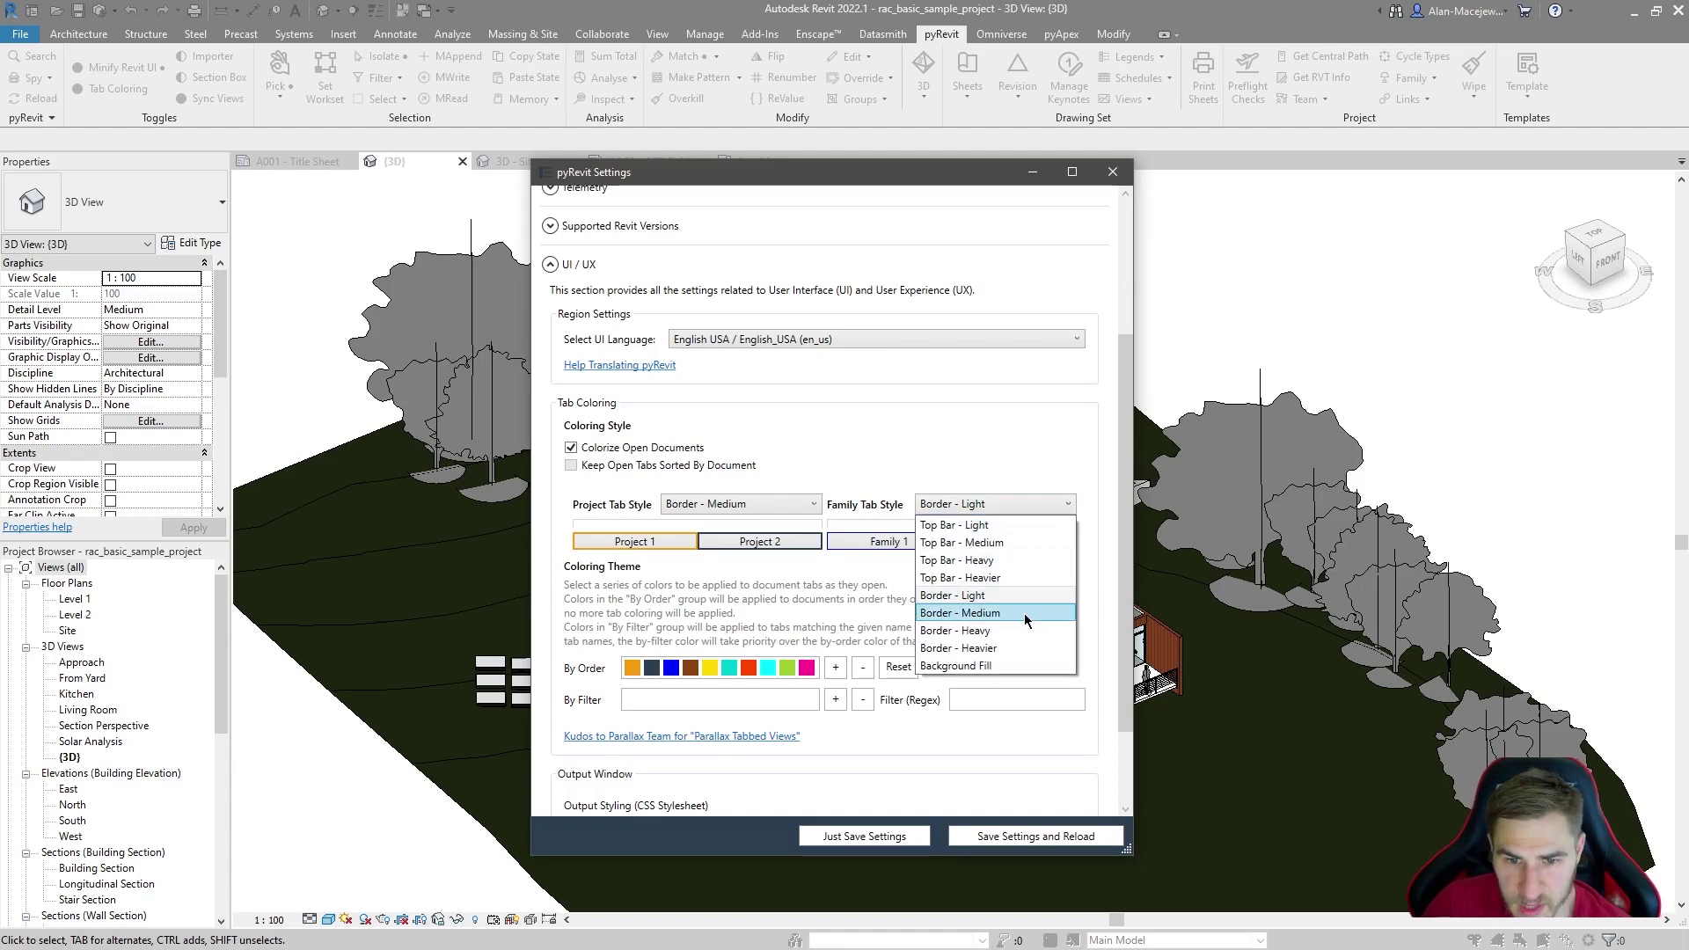
left_click(952, 605)
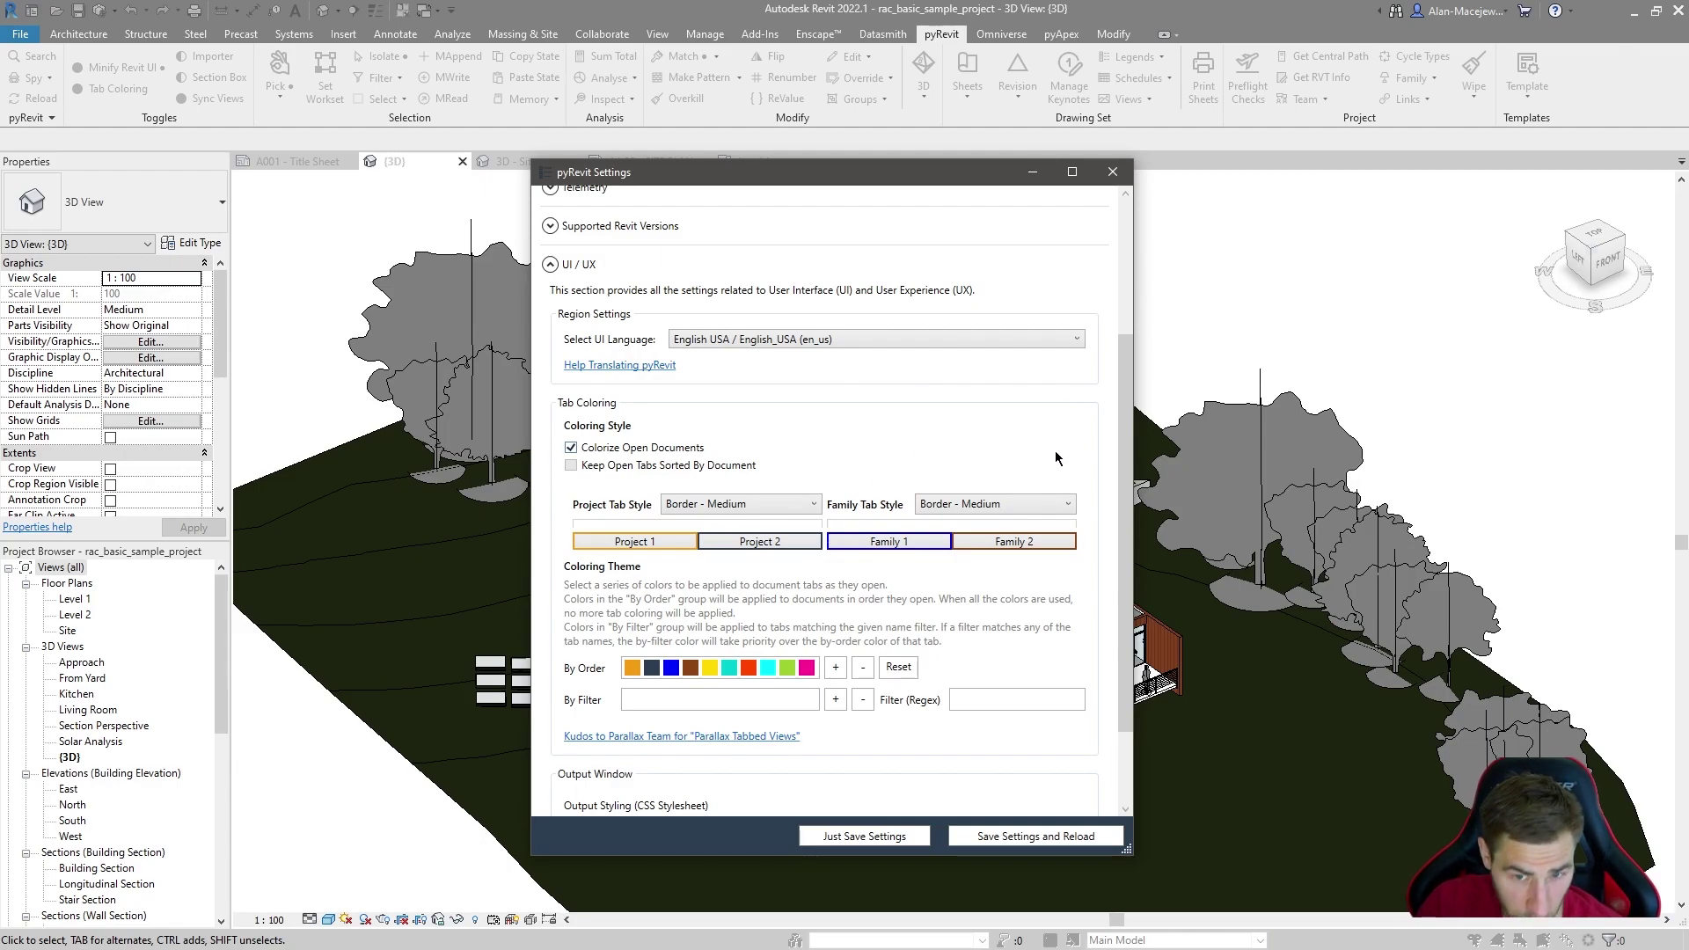
left_click(1021, 506)
left_click(976, 649)
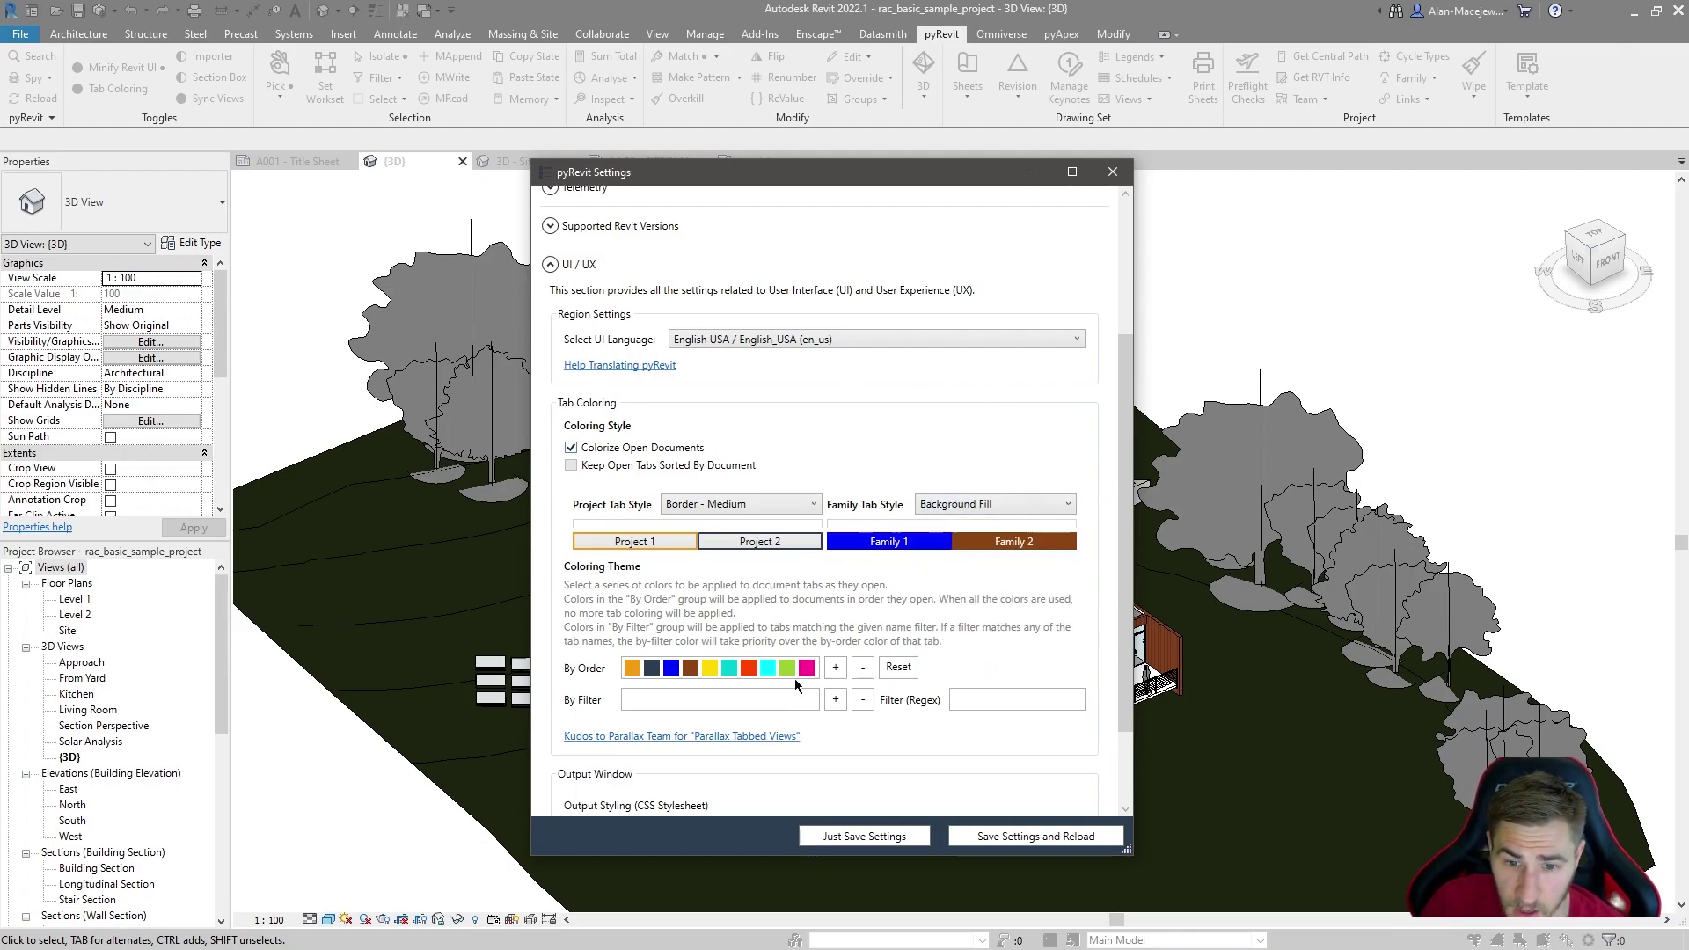
left_click(978, 505)
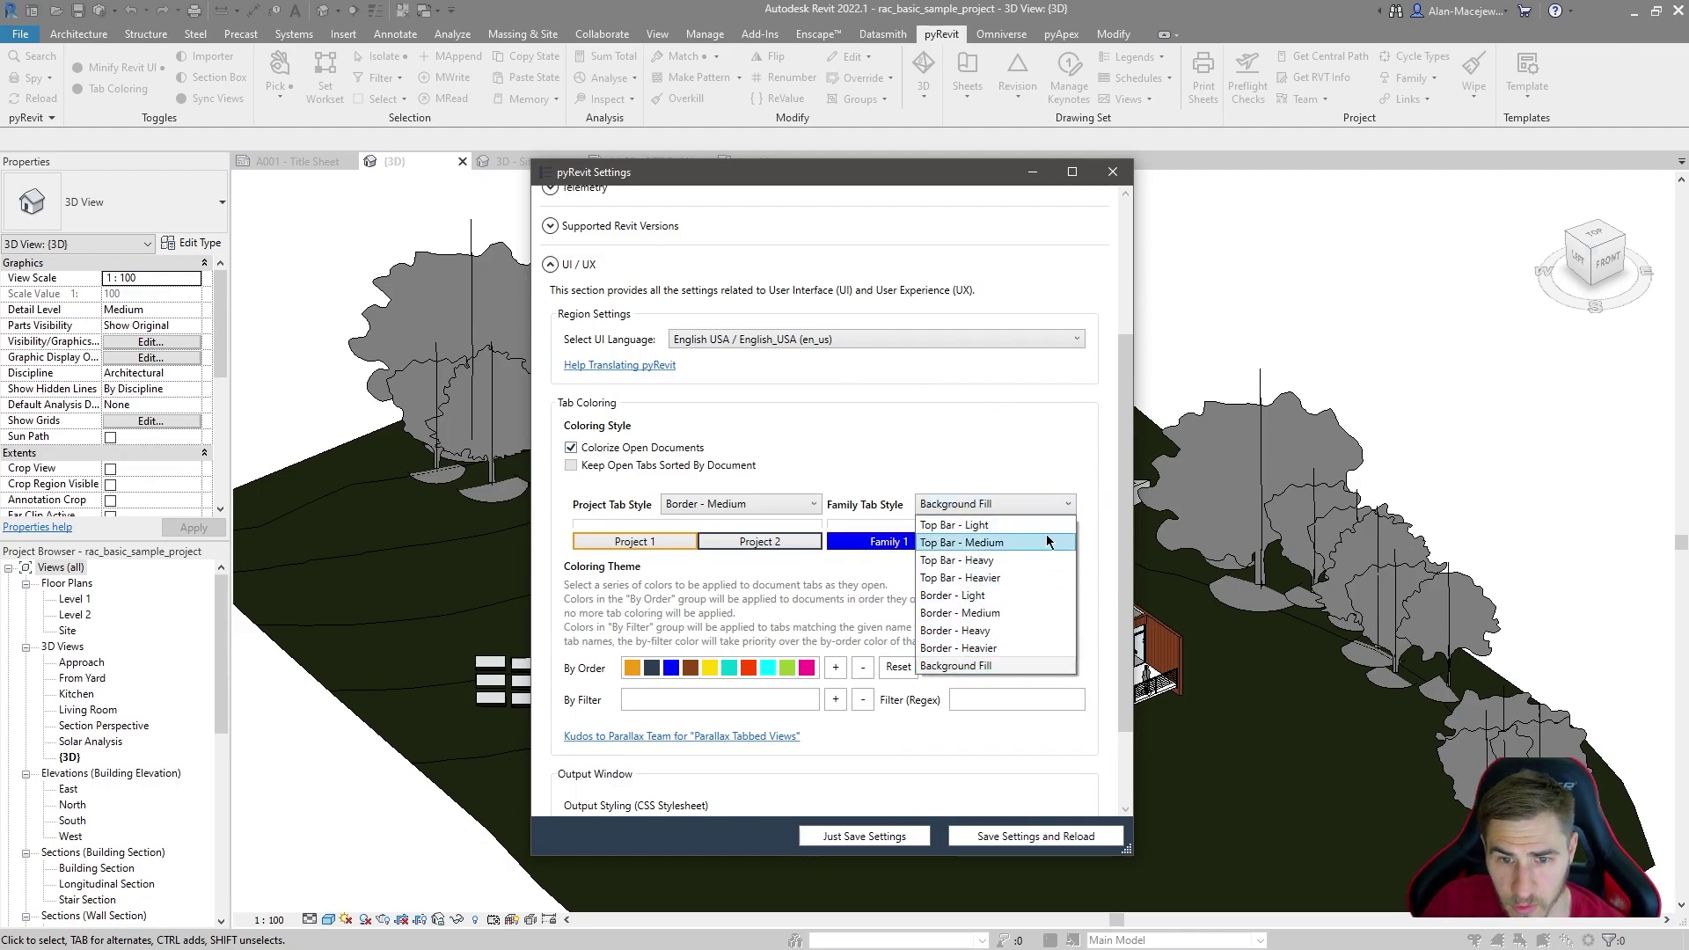
left_click(1045, 543)
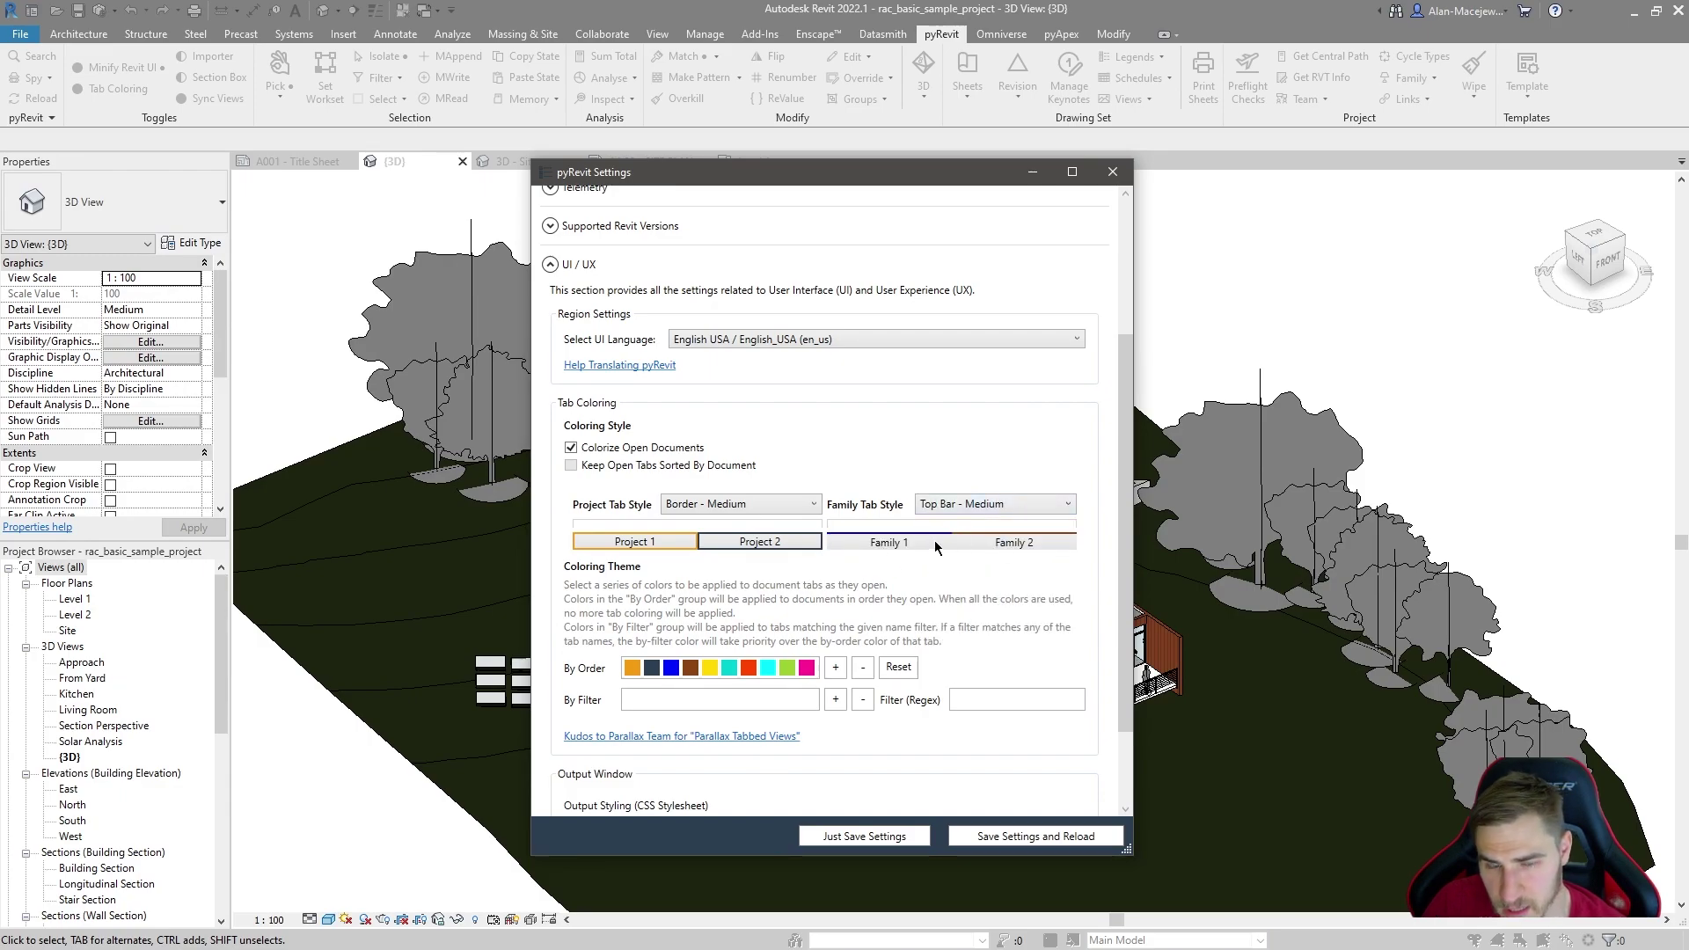
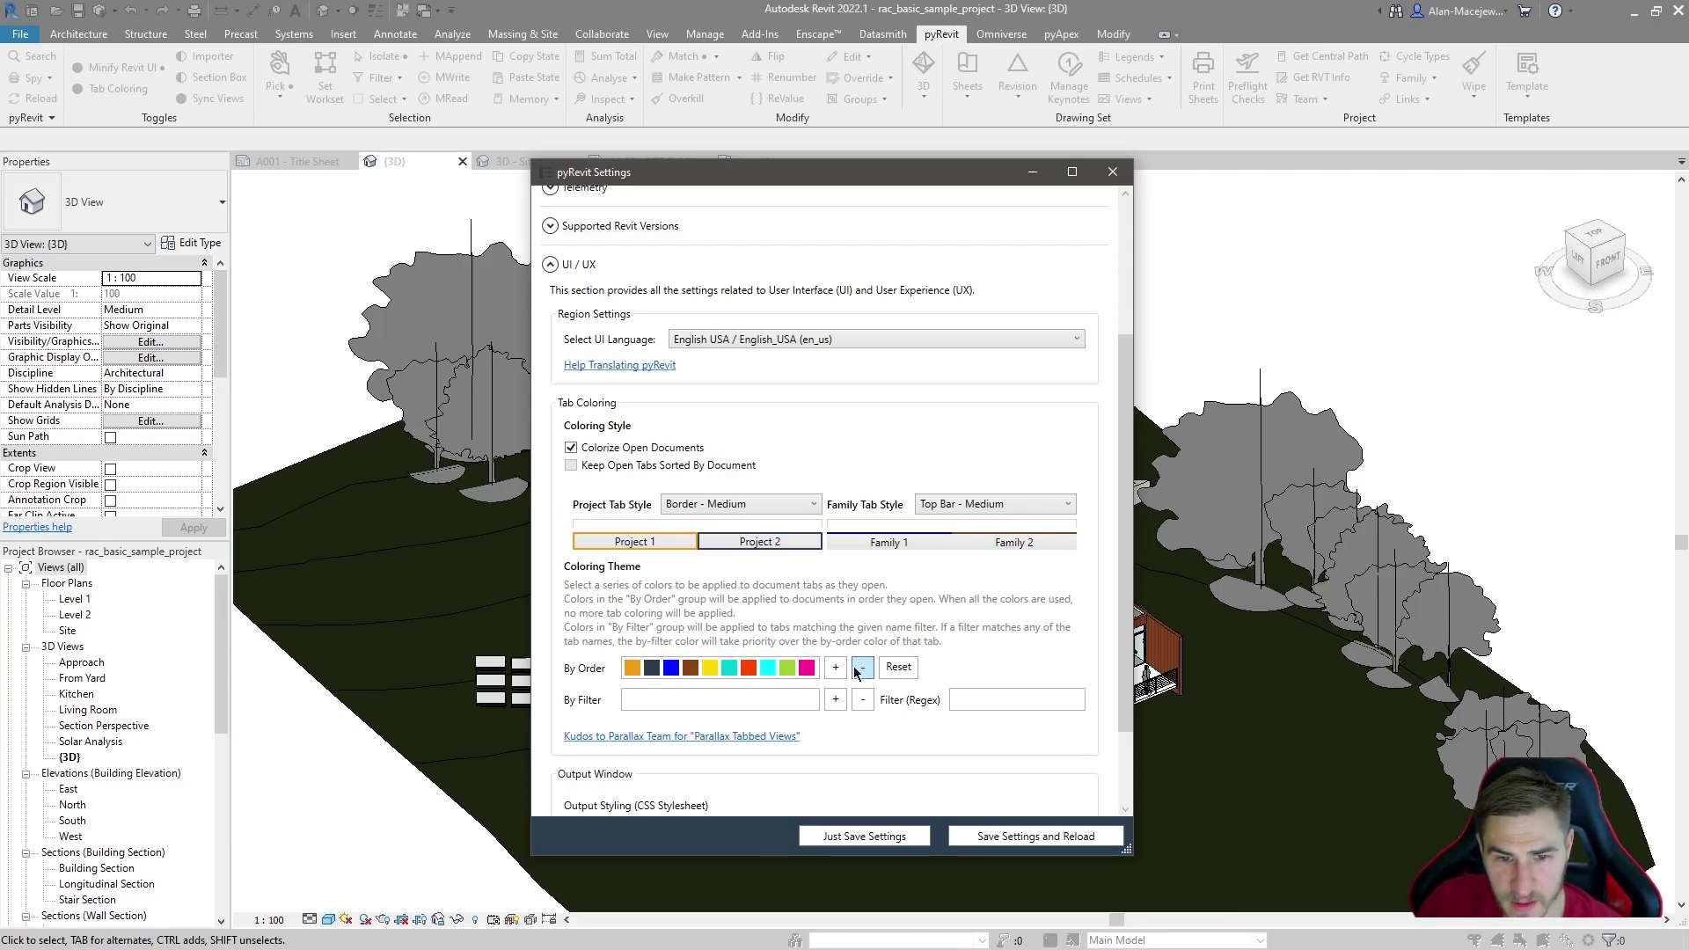
Step: Change the first By Order tab color to red and the second one to orange
left_click(632, 668)
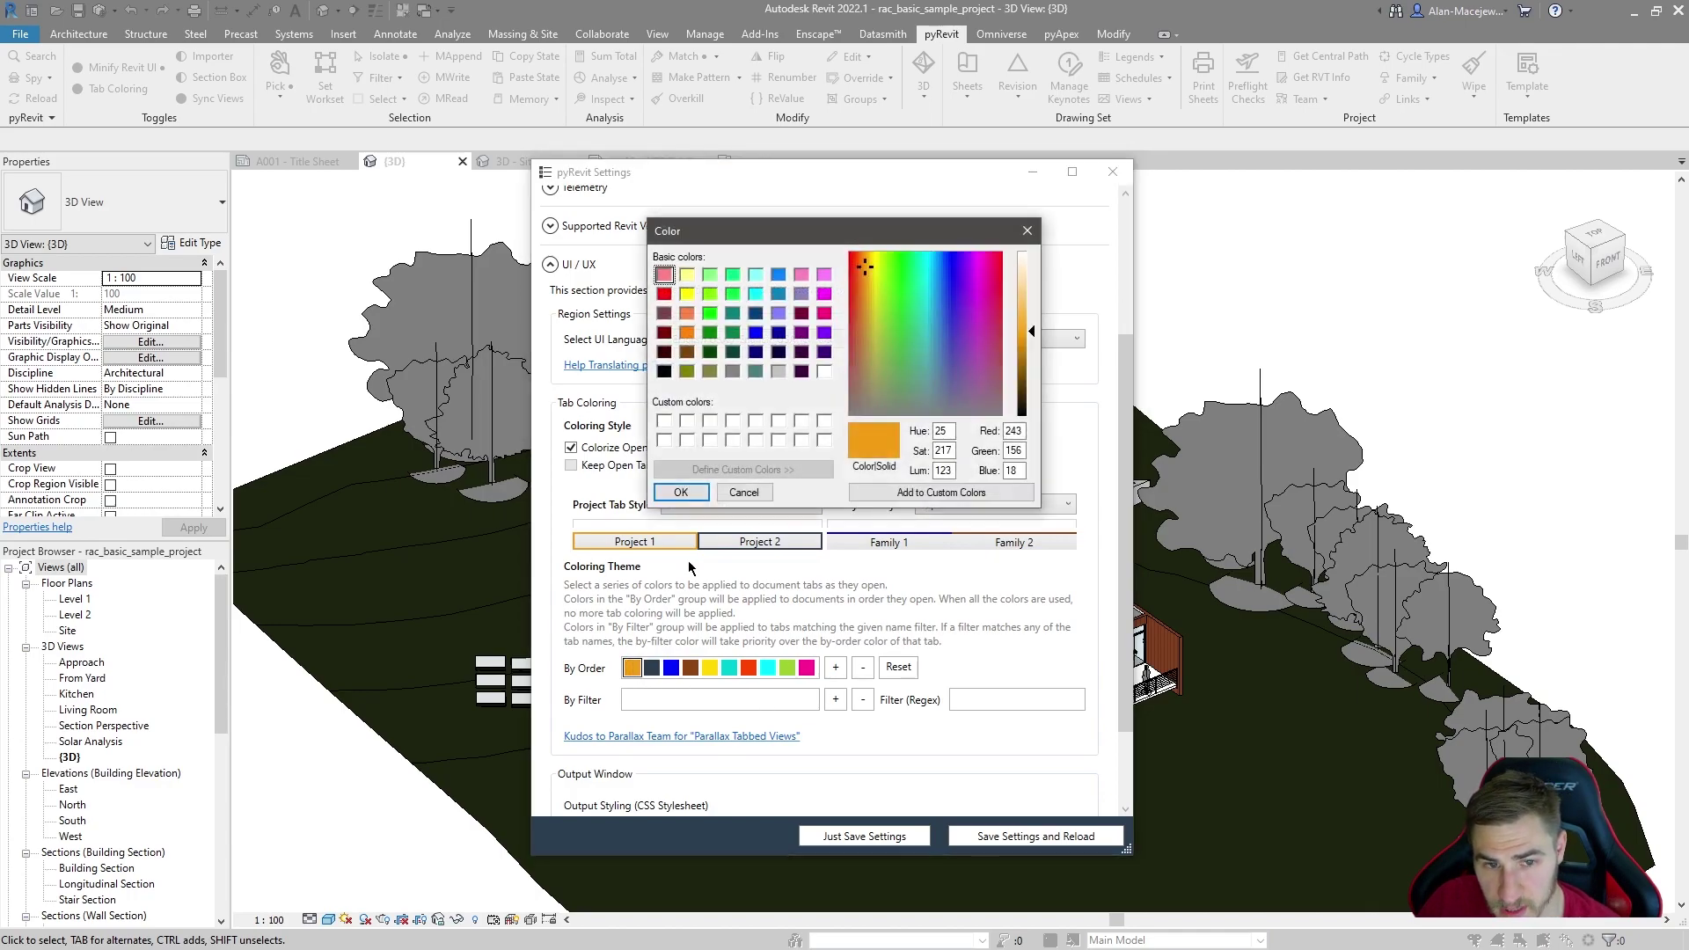
left_click(665, 293)
left_click(710, 293)
left_click(664, 293)
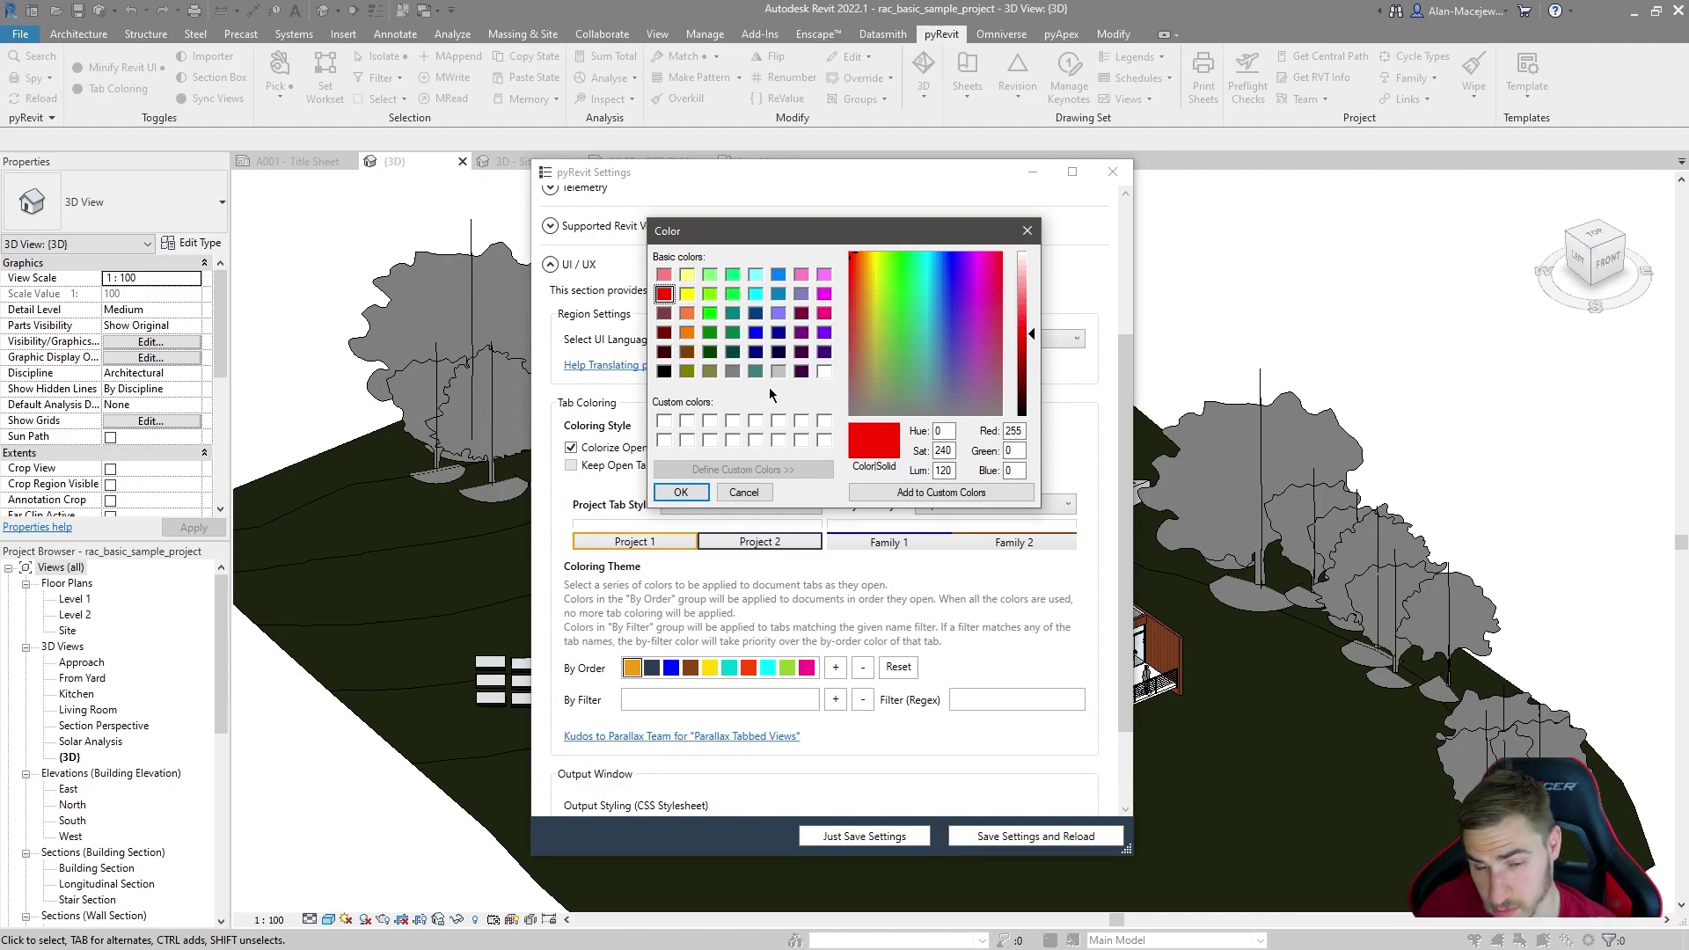
left_click(664, 493)
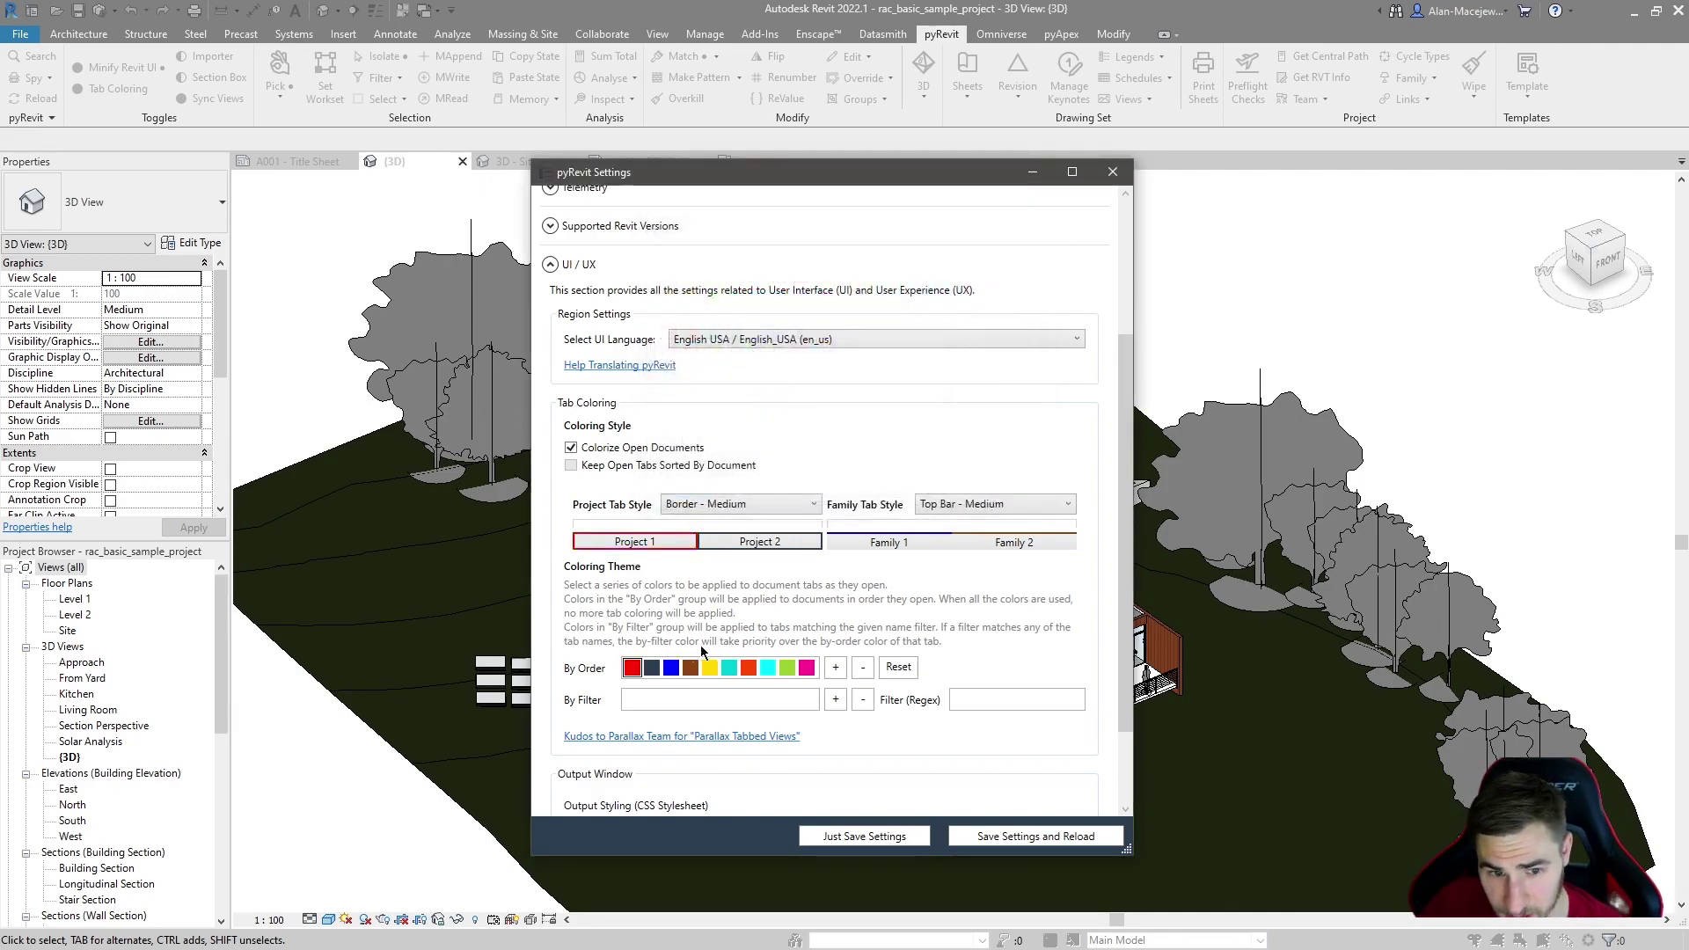
left_click(650, 668)
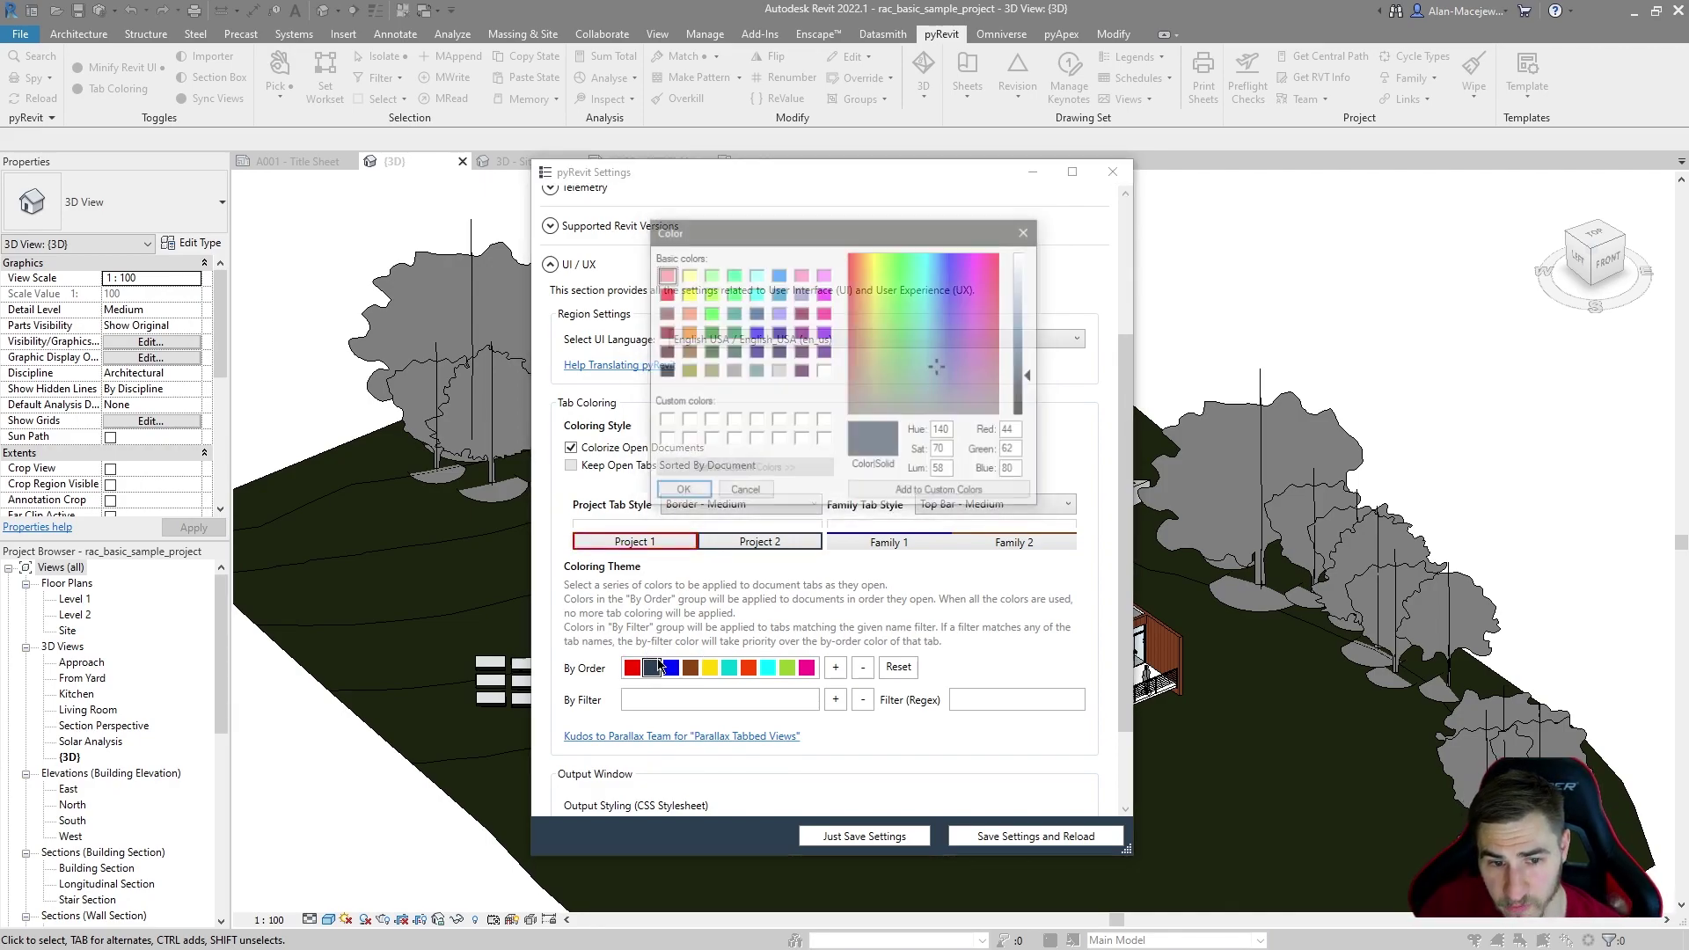
left_click(688, 332)
left_click(693, 493)
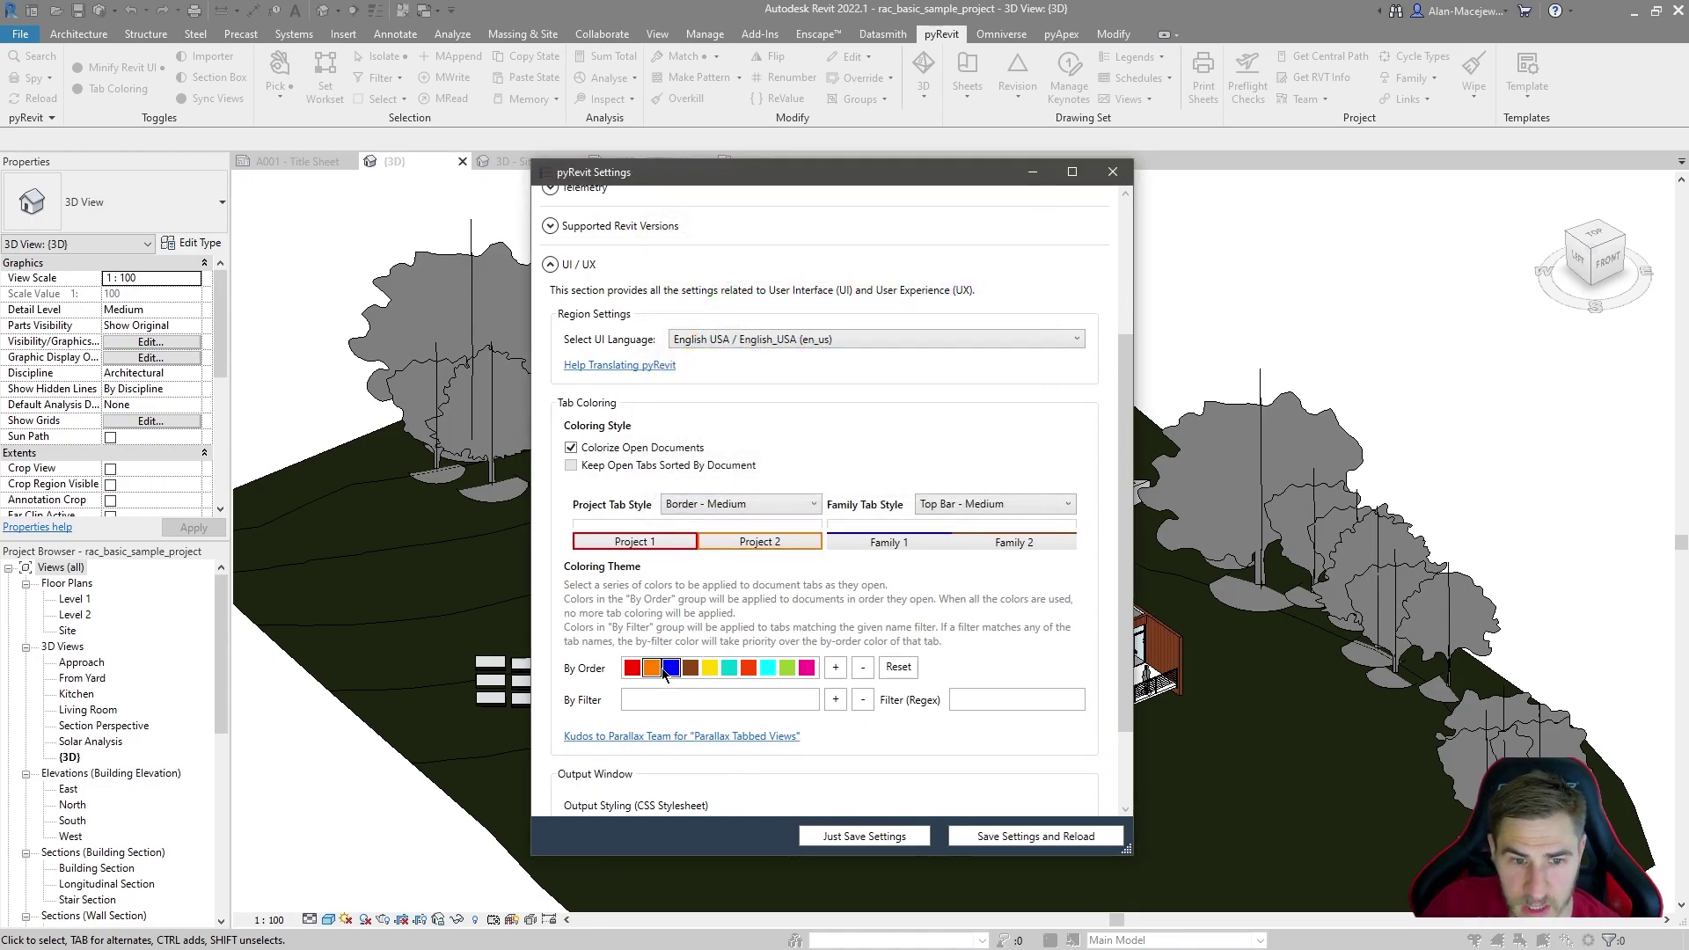
Step: Change the third By Order tab color to yellow and the fourth one to green
left_click(666, 670)
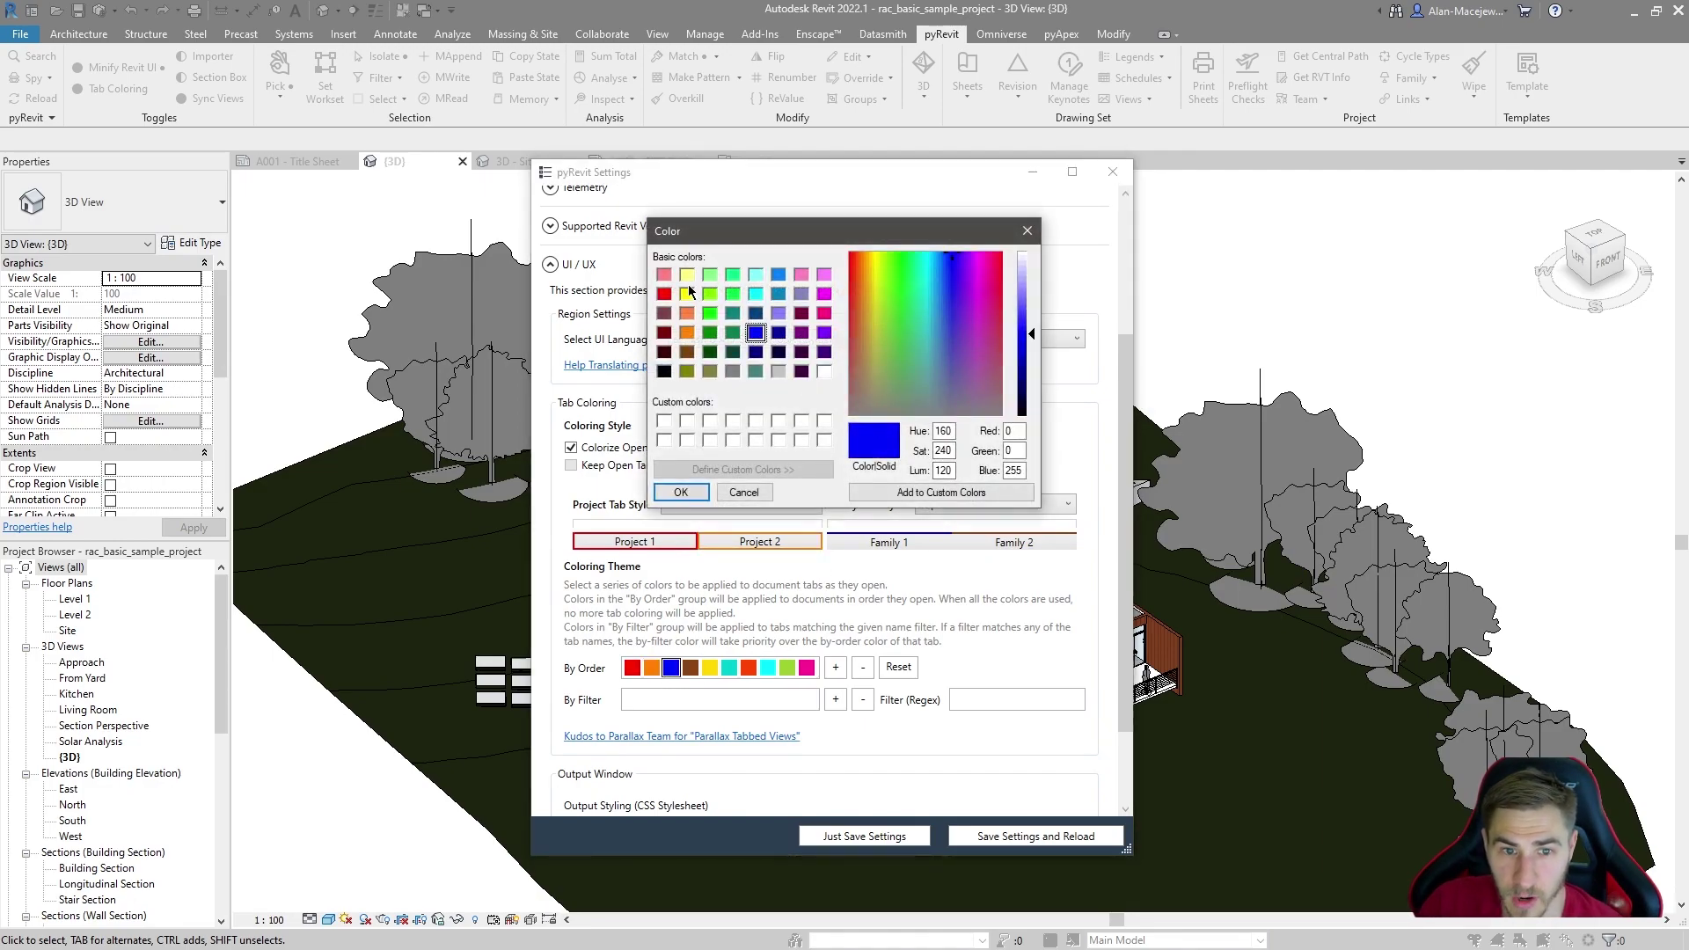
left_click(687, 293)
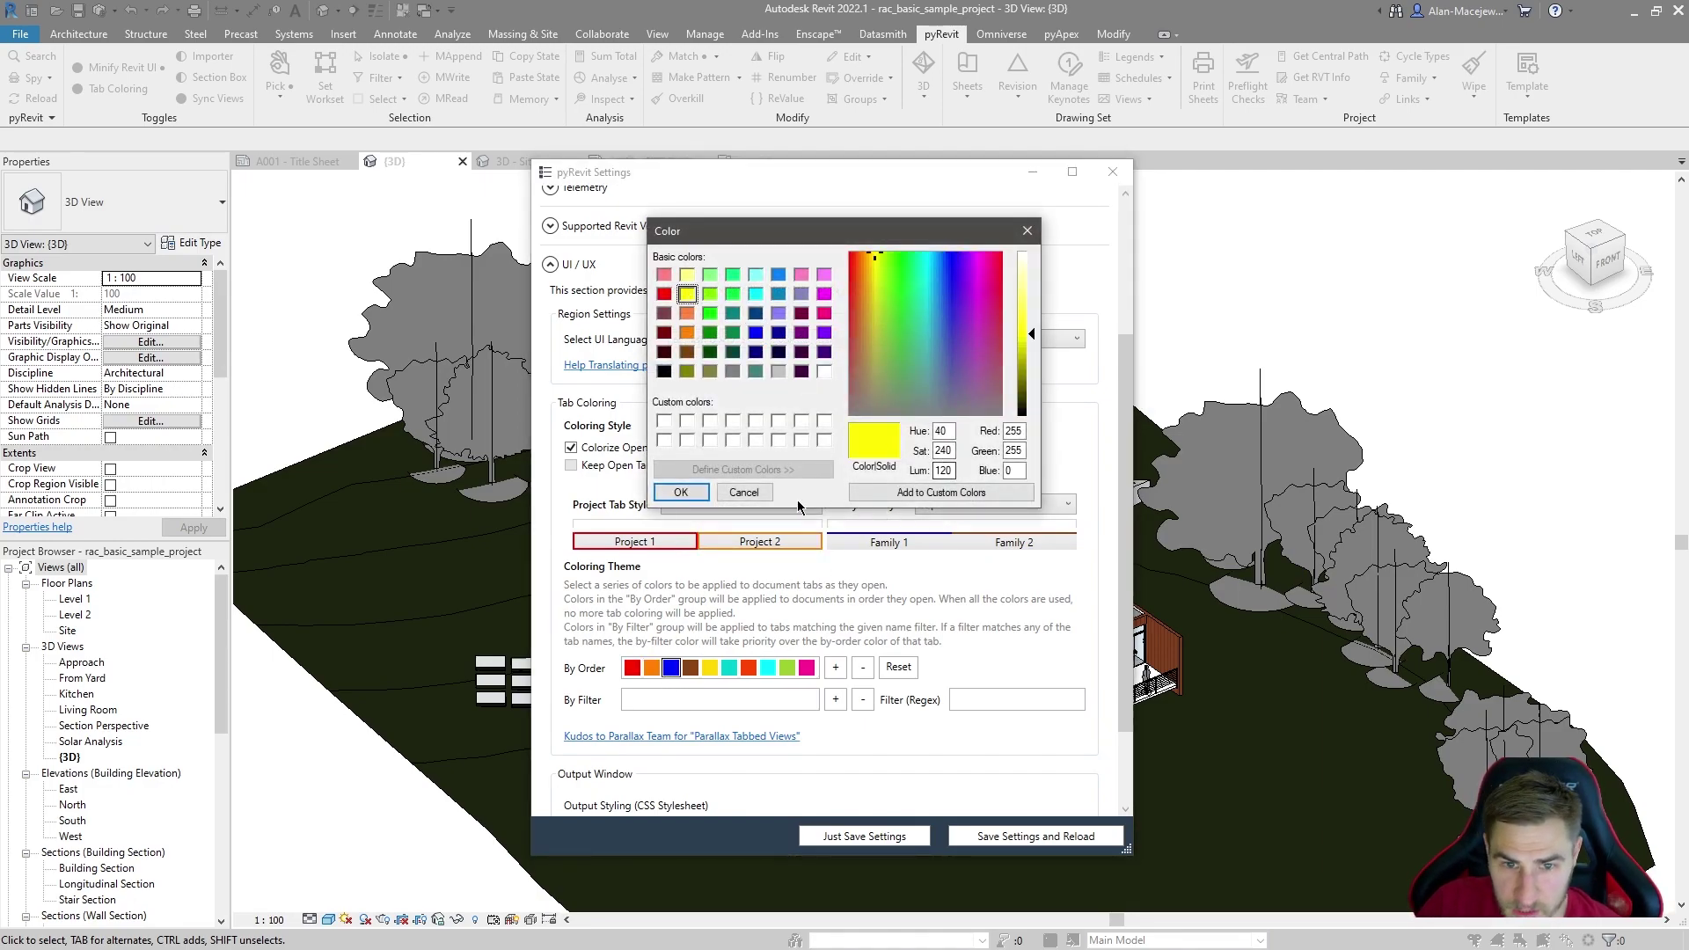
left_click(680, 492)
left_click(692, 668)
left_click(709, 313)
left_click(681, 491)
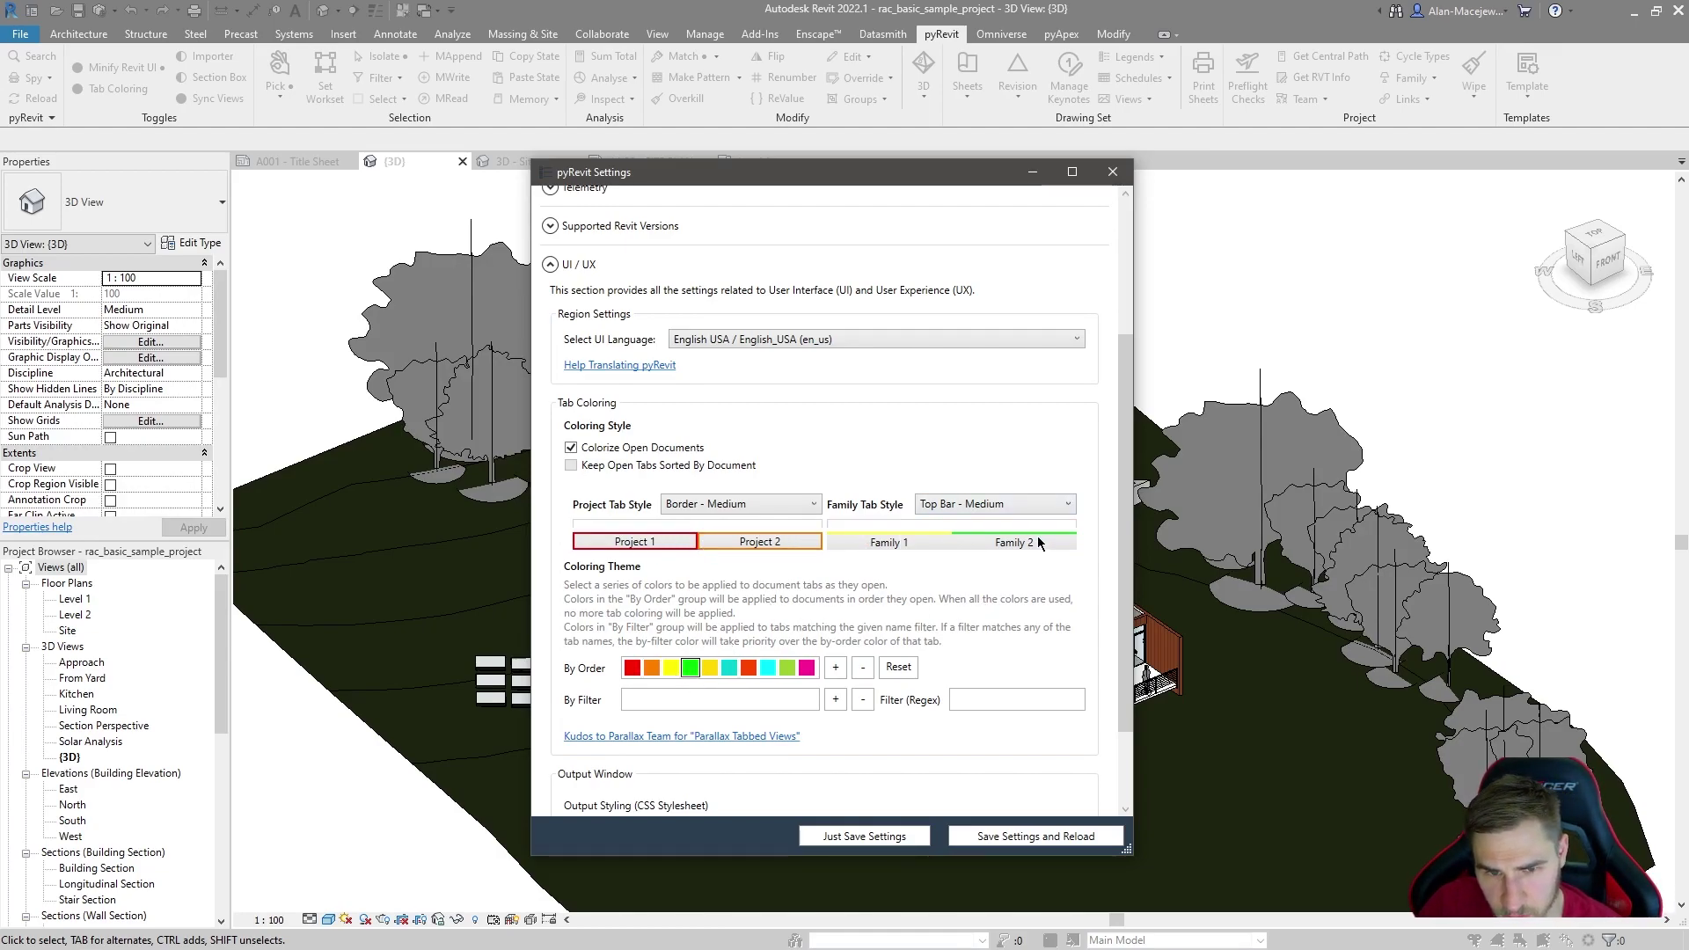
Step: Try other shades for the third By Order color, including light yellow, and keep pure yellow (255, 255, 0)
left_click(670, 668)
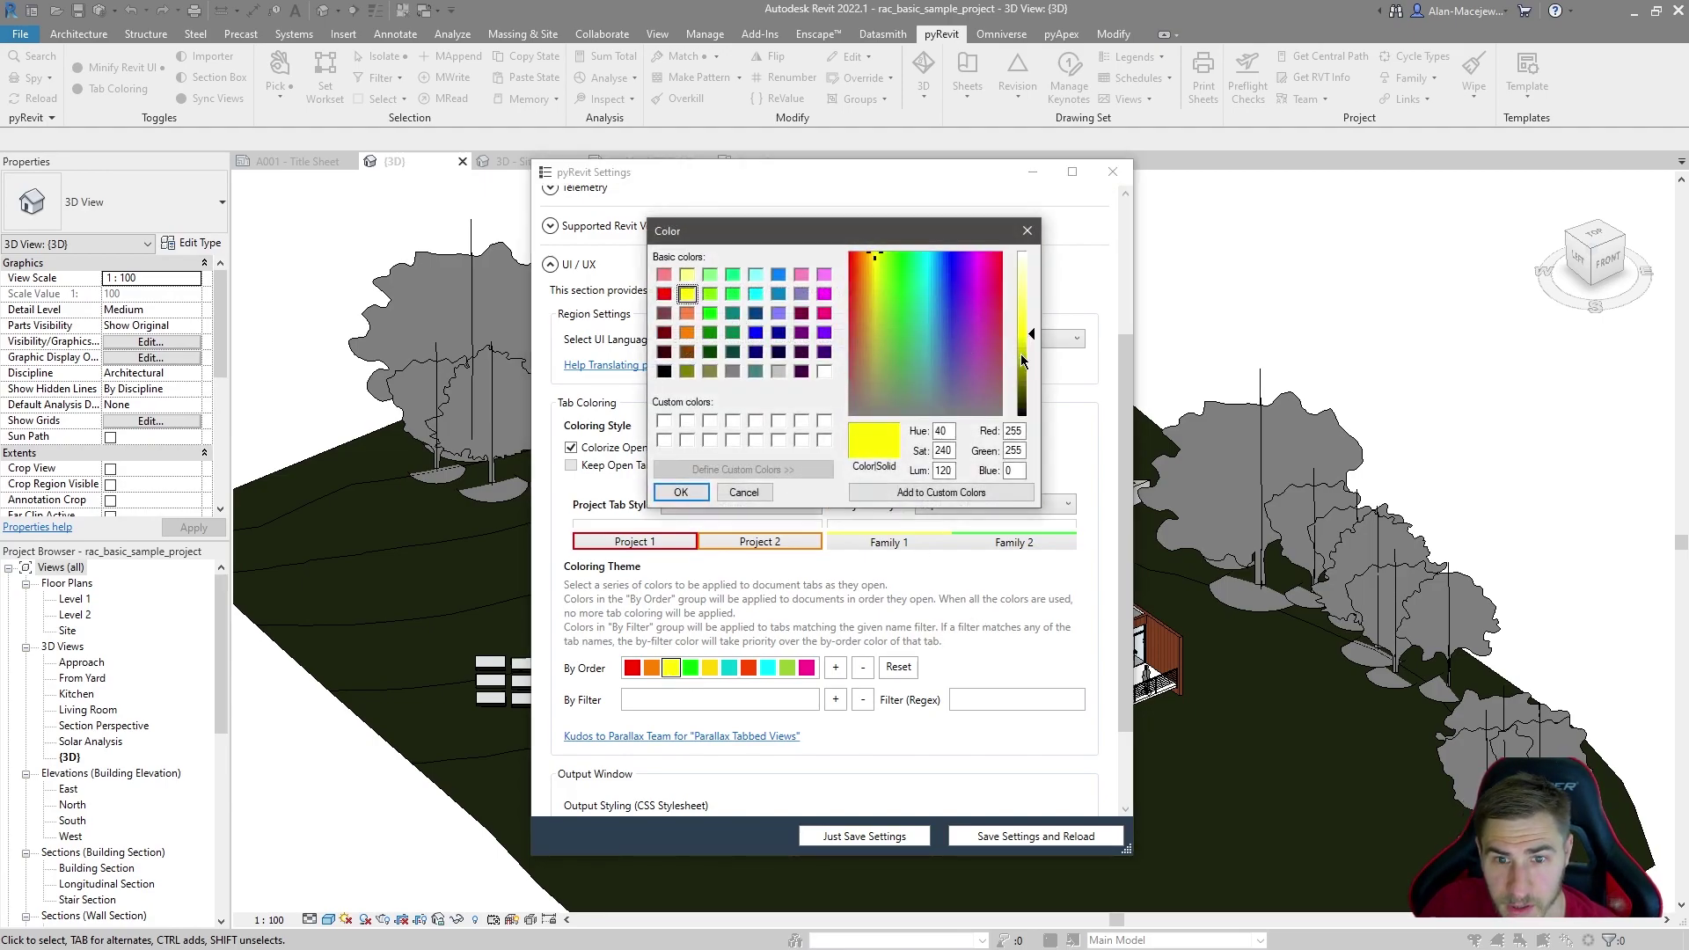
left_click_drag(1022, 355, 1031, 354)
left_click(687, 275)
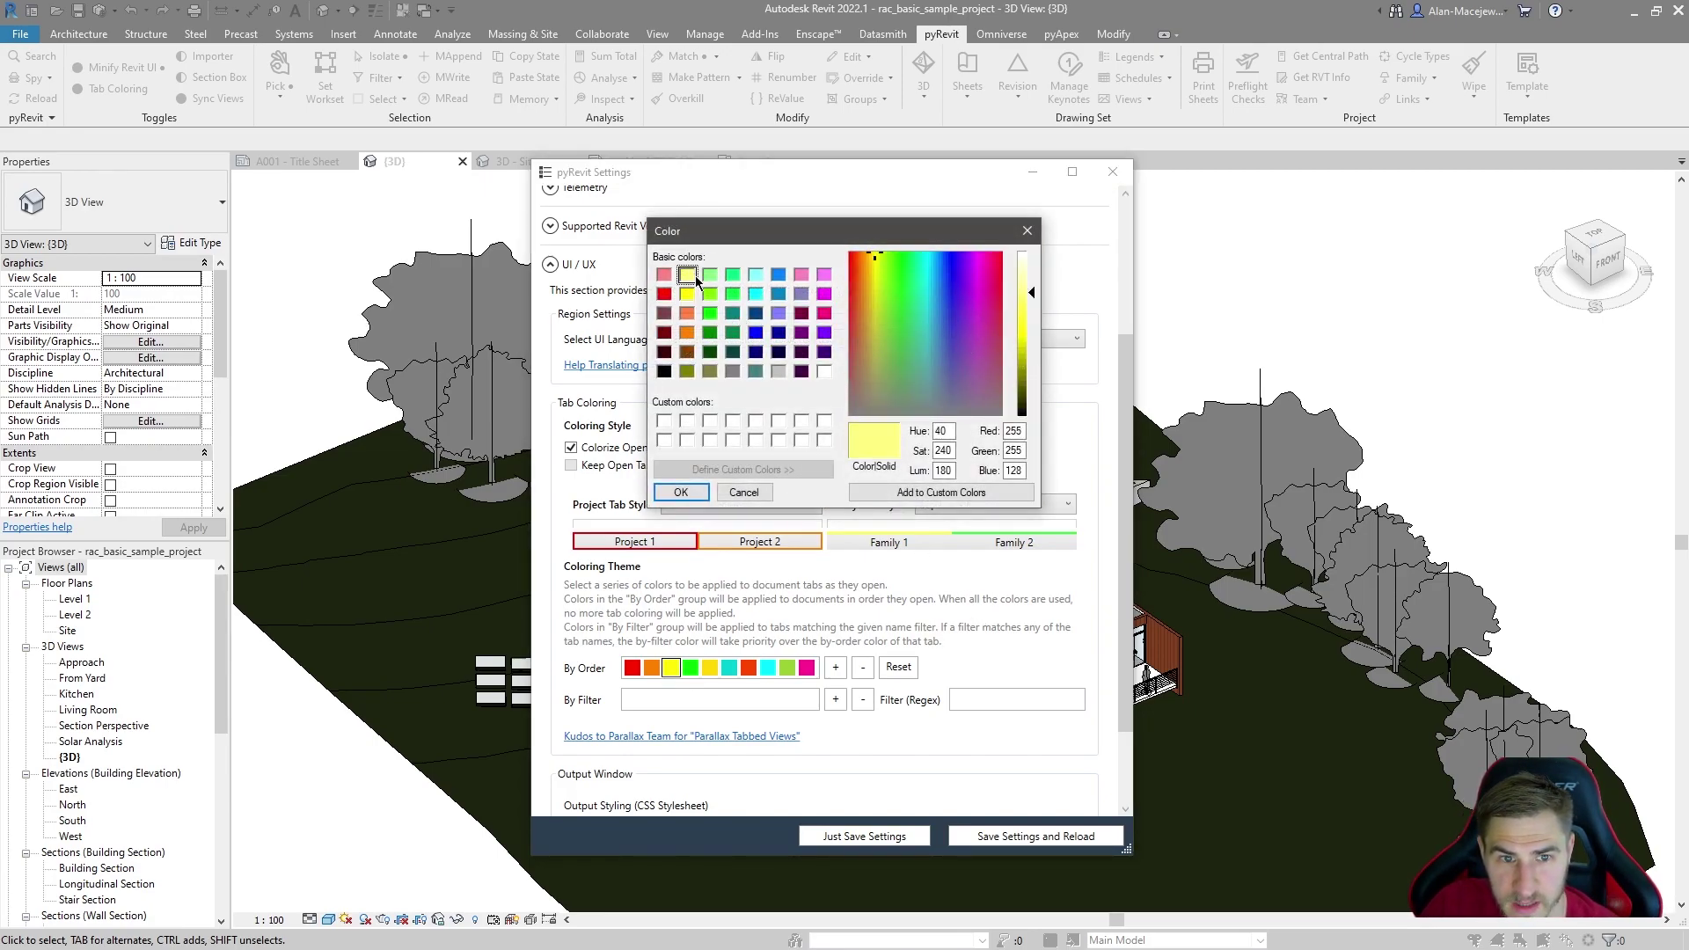
left_click(700, 370)
left_click(687, 275)
left_click(687, 294)
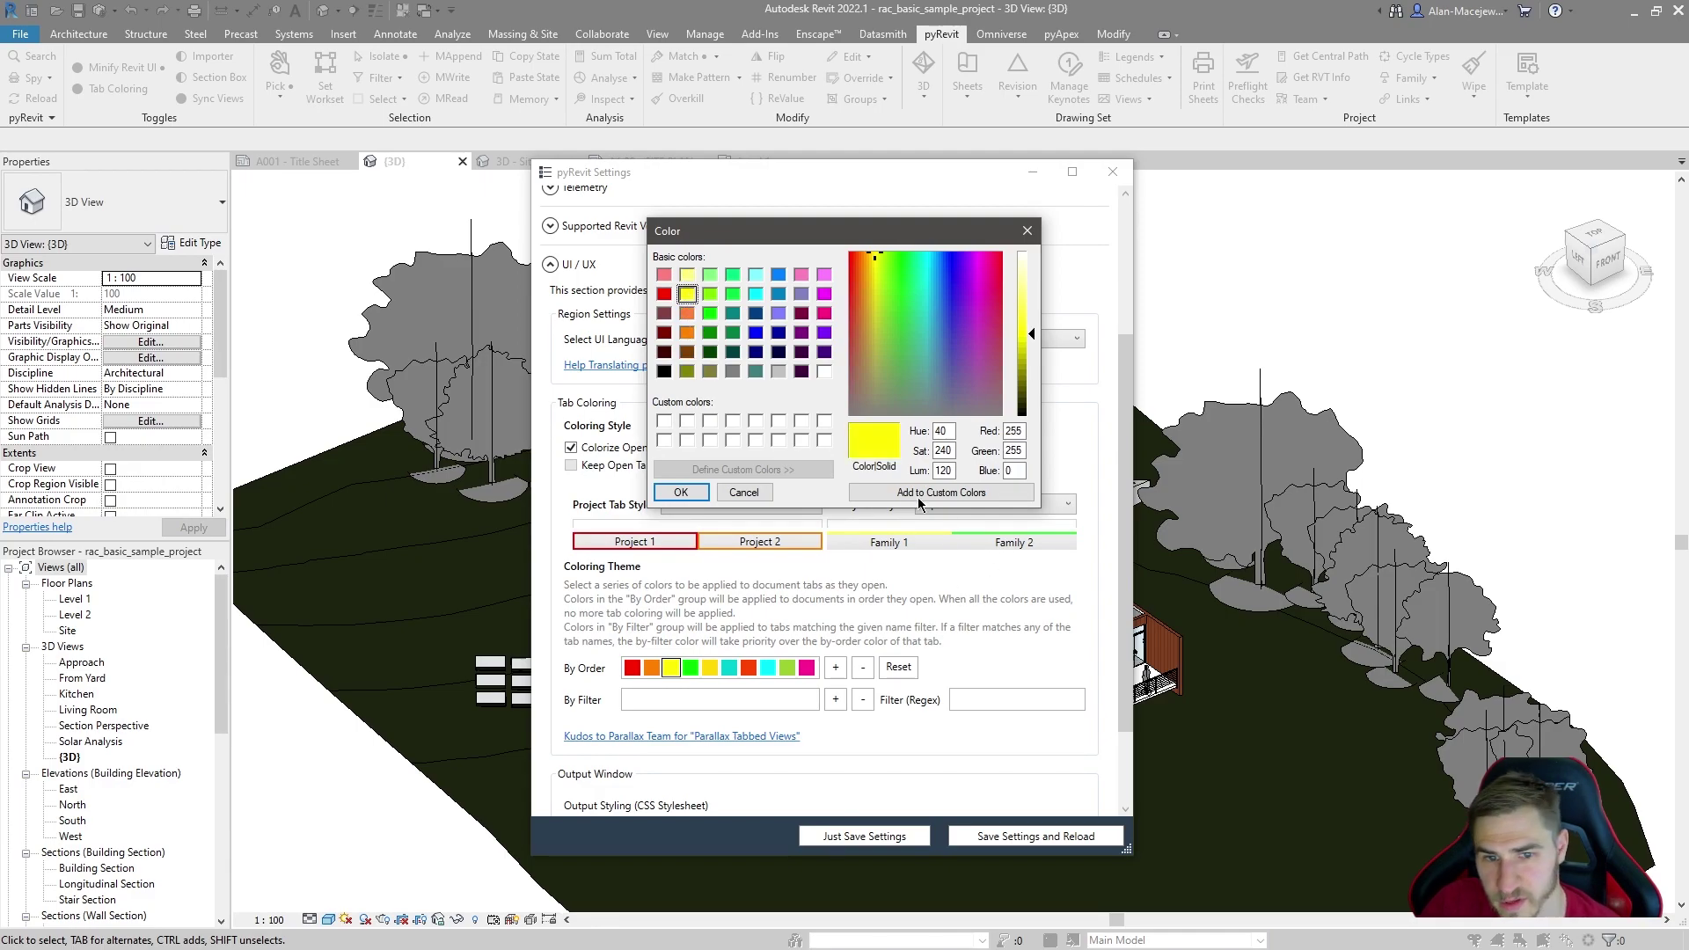
left_click(681, 492)
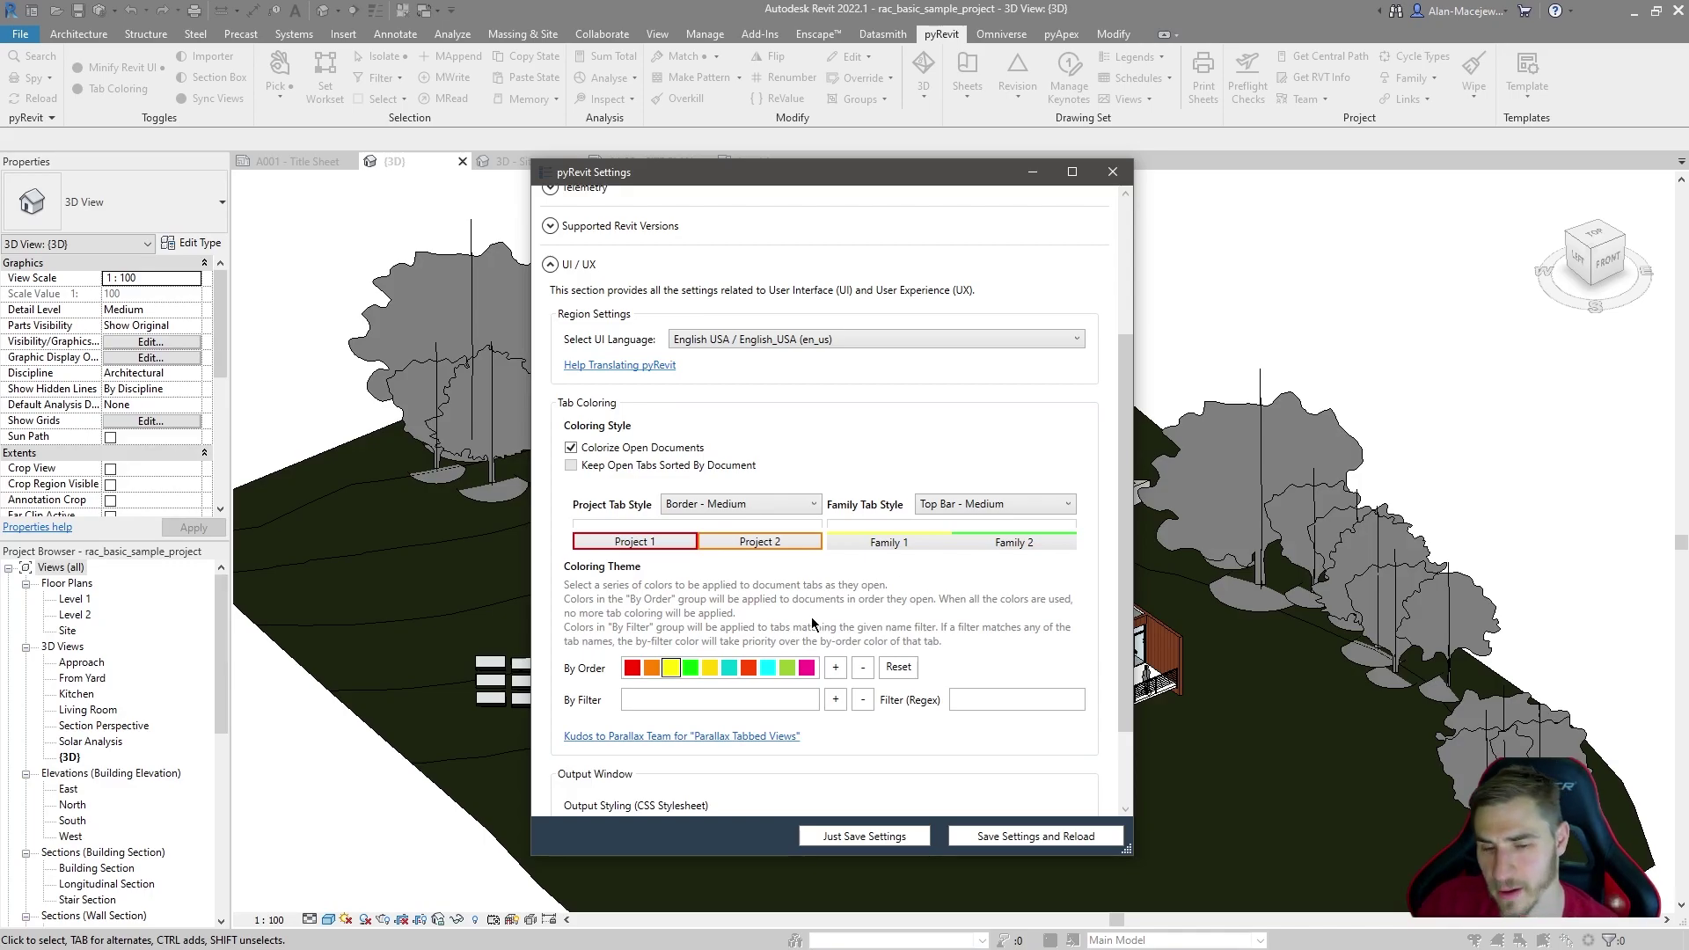
Step: Add black as an extra color at the end of the By Order list
left_click(835, 667)
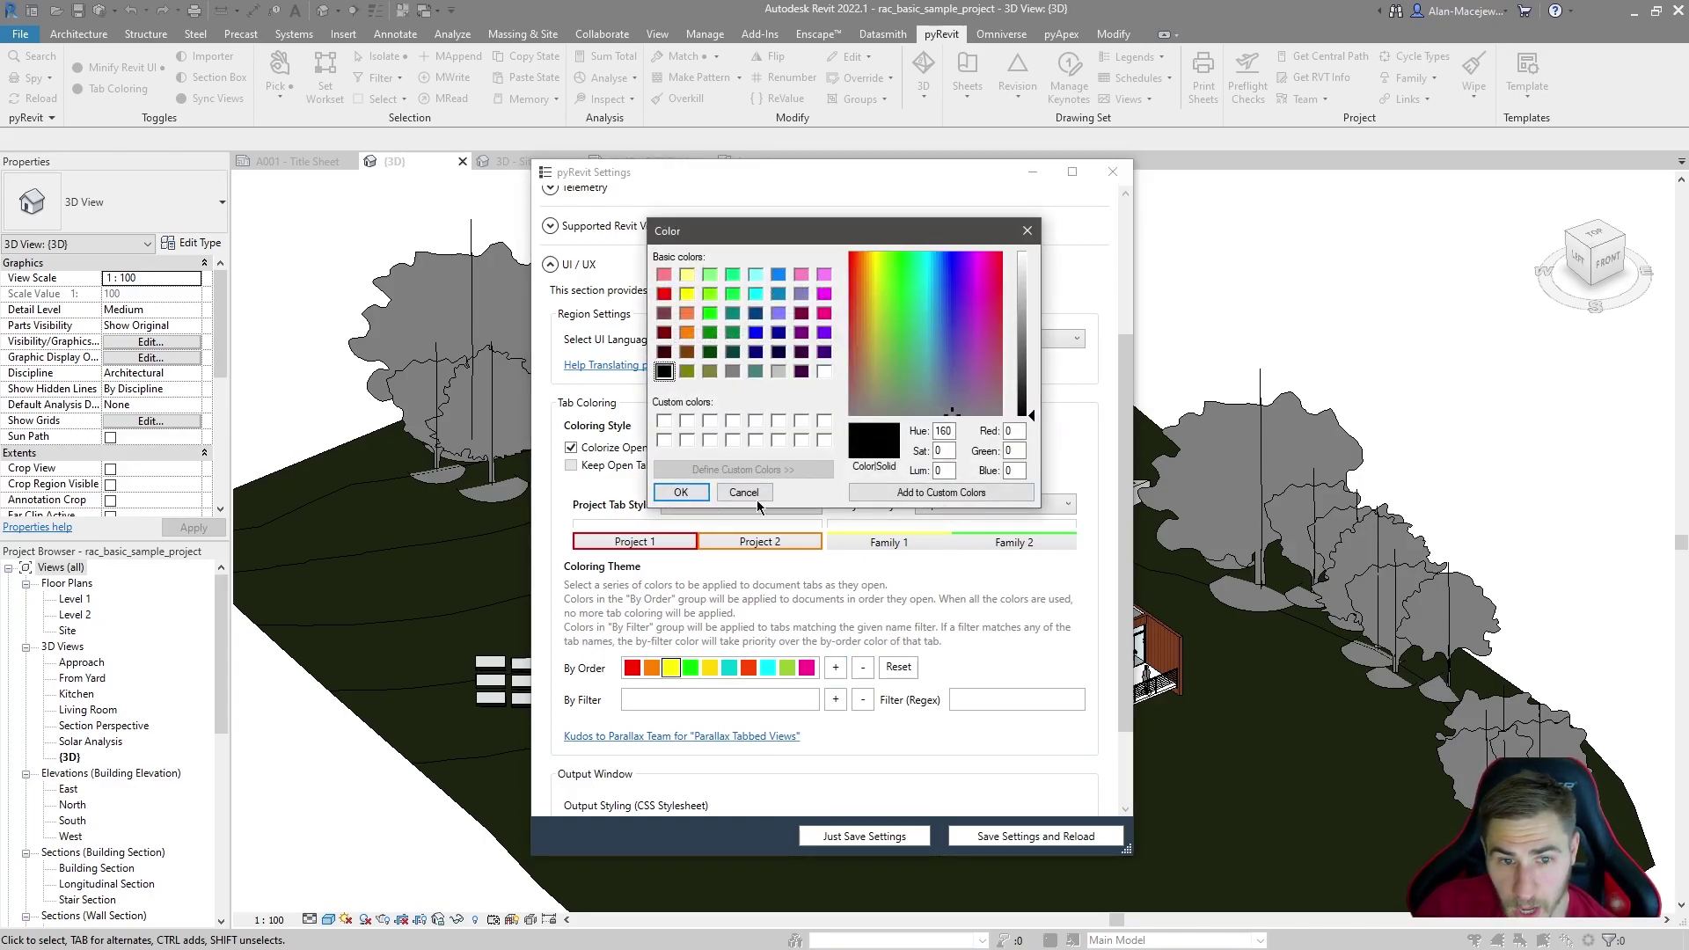
left_click(704, 495)
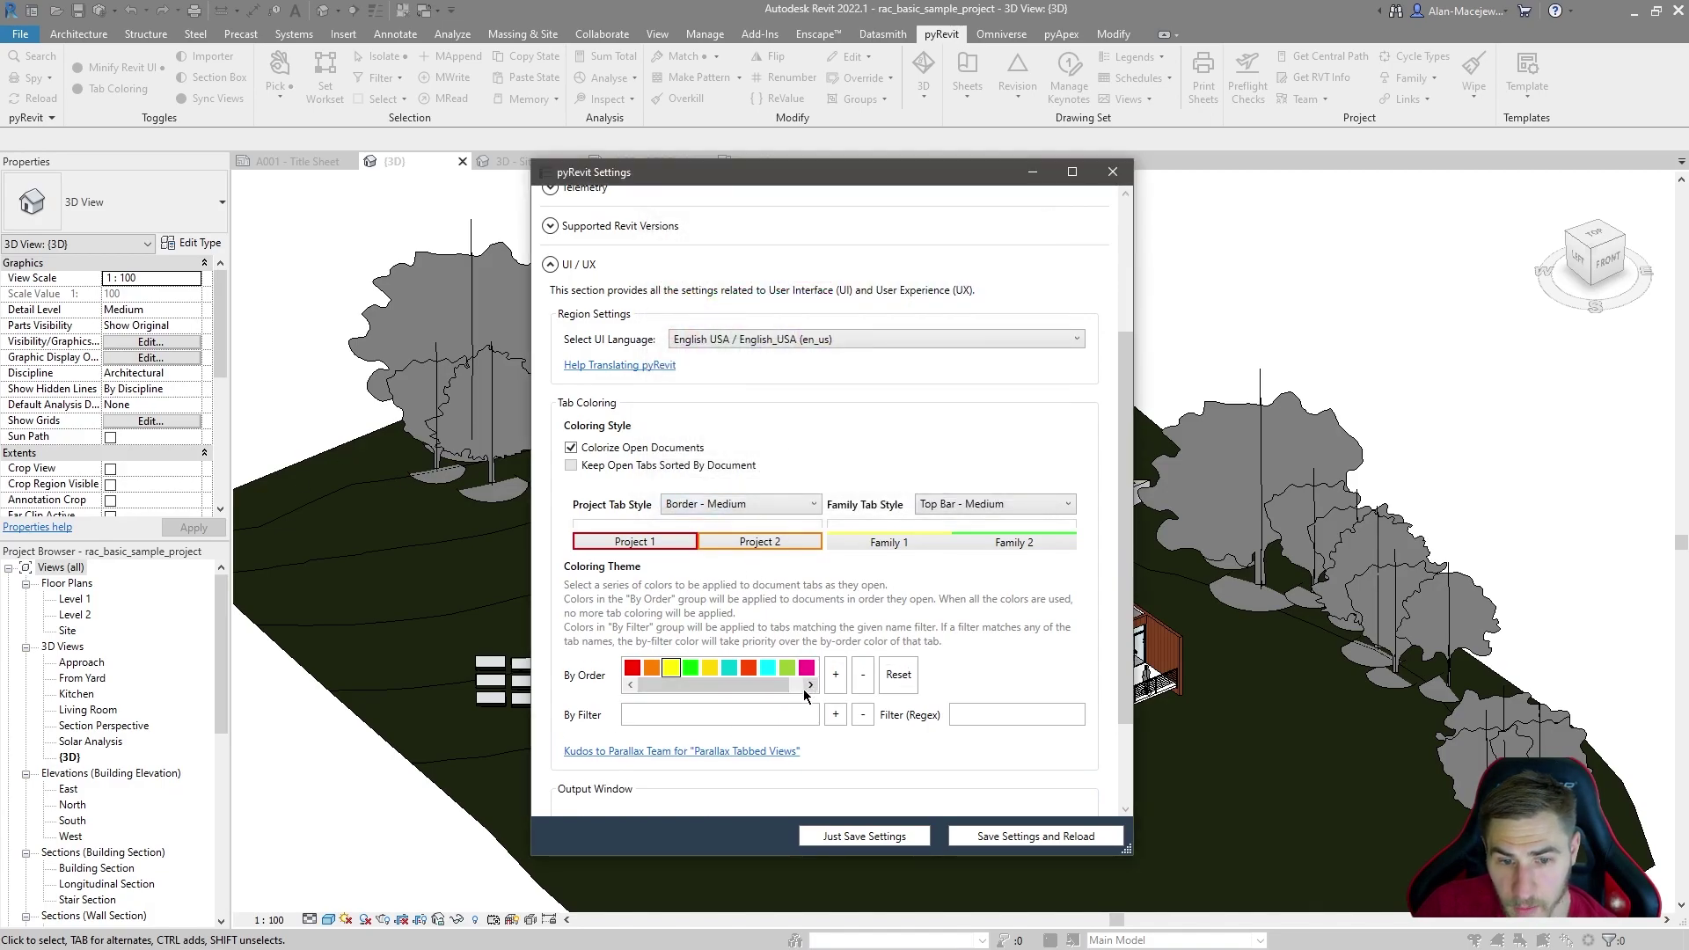
left_click_drag(732, 684, 746, 682)
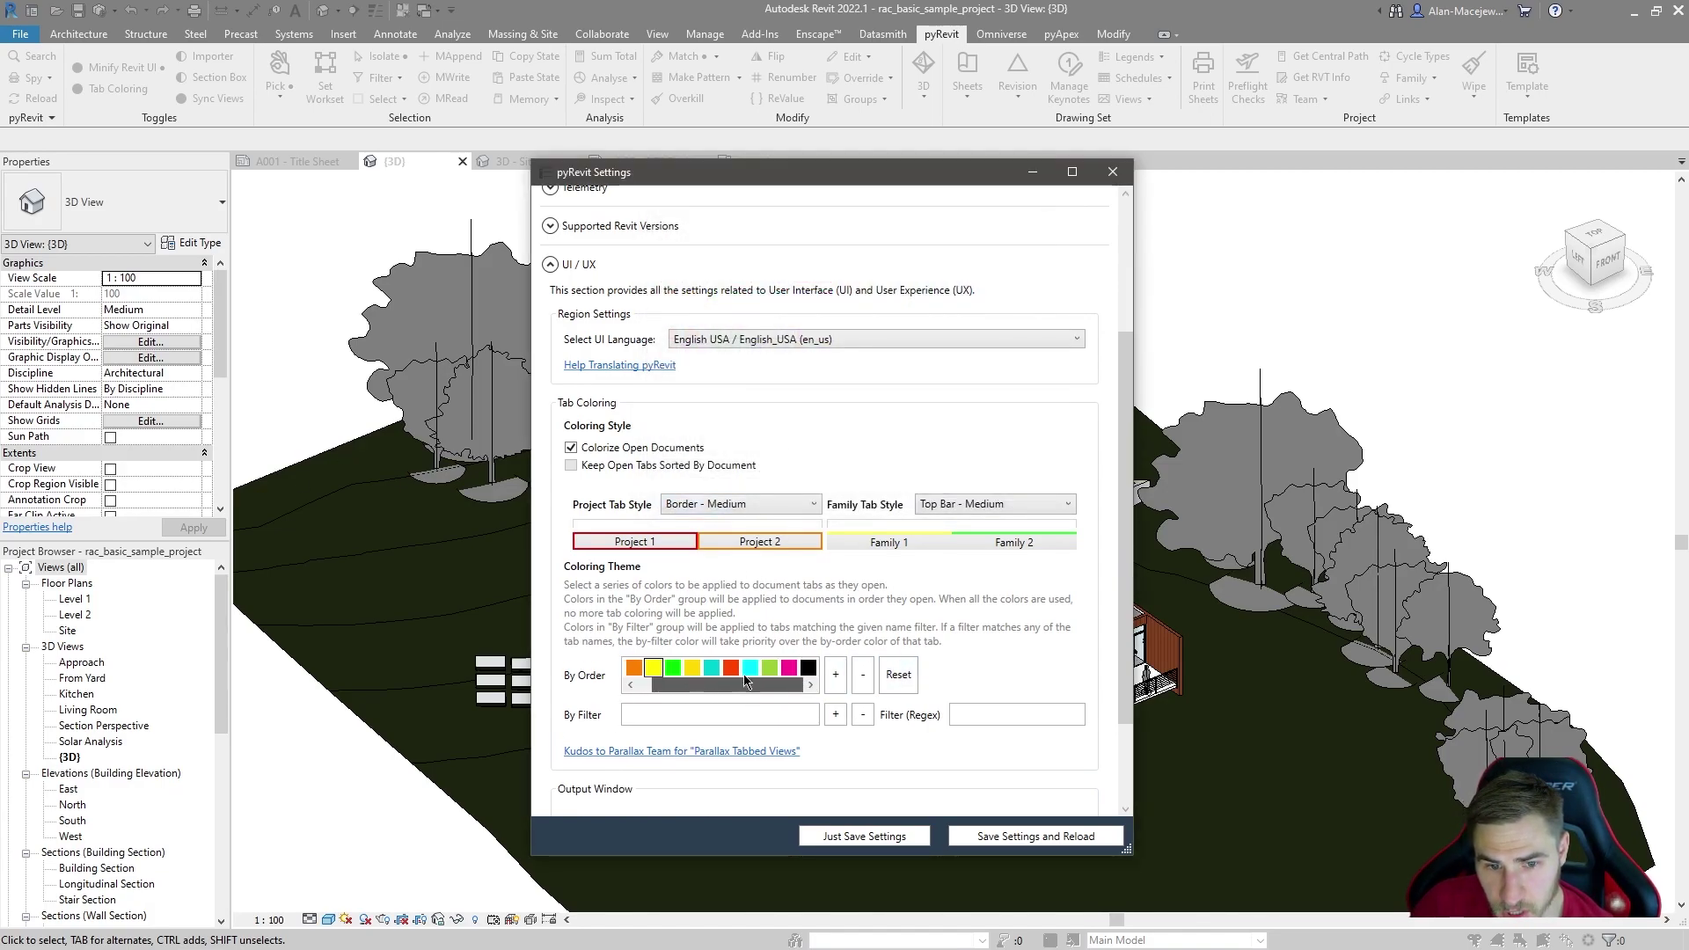
Step: Remove the surplus By Order colors, from pink through the added black, keeping only the first five
left_click(790, 668)
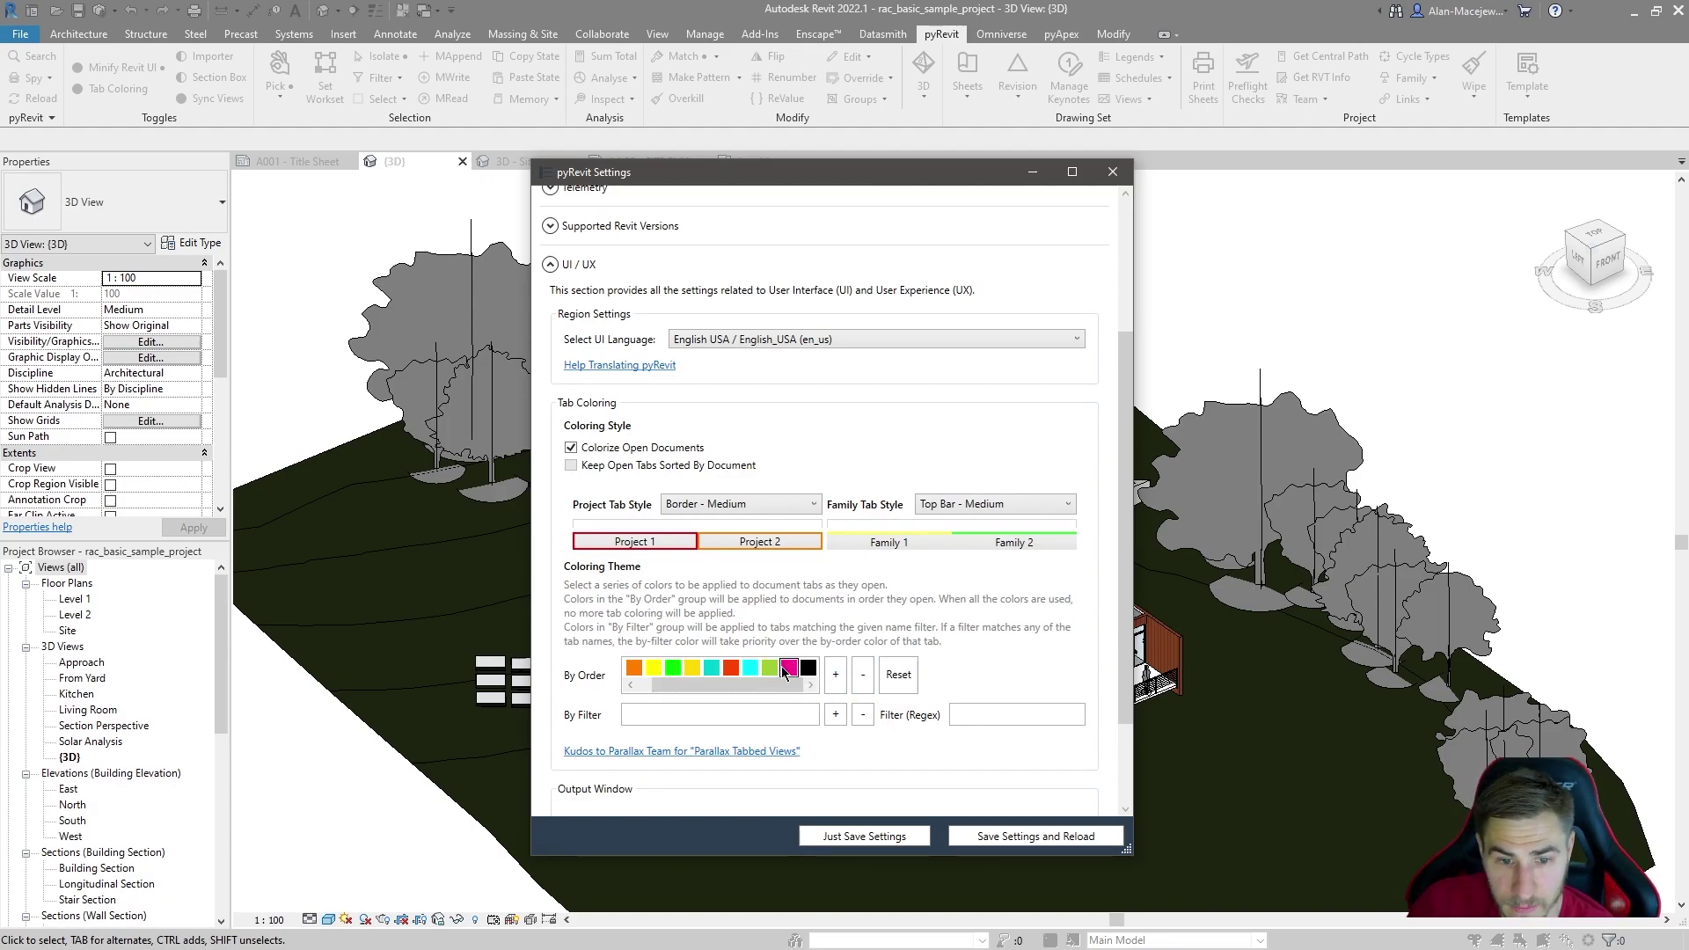
left_click(864, 675)
left_click(862, 668)
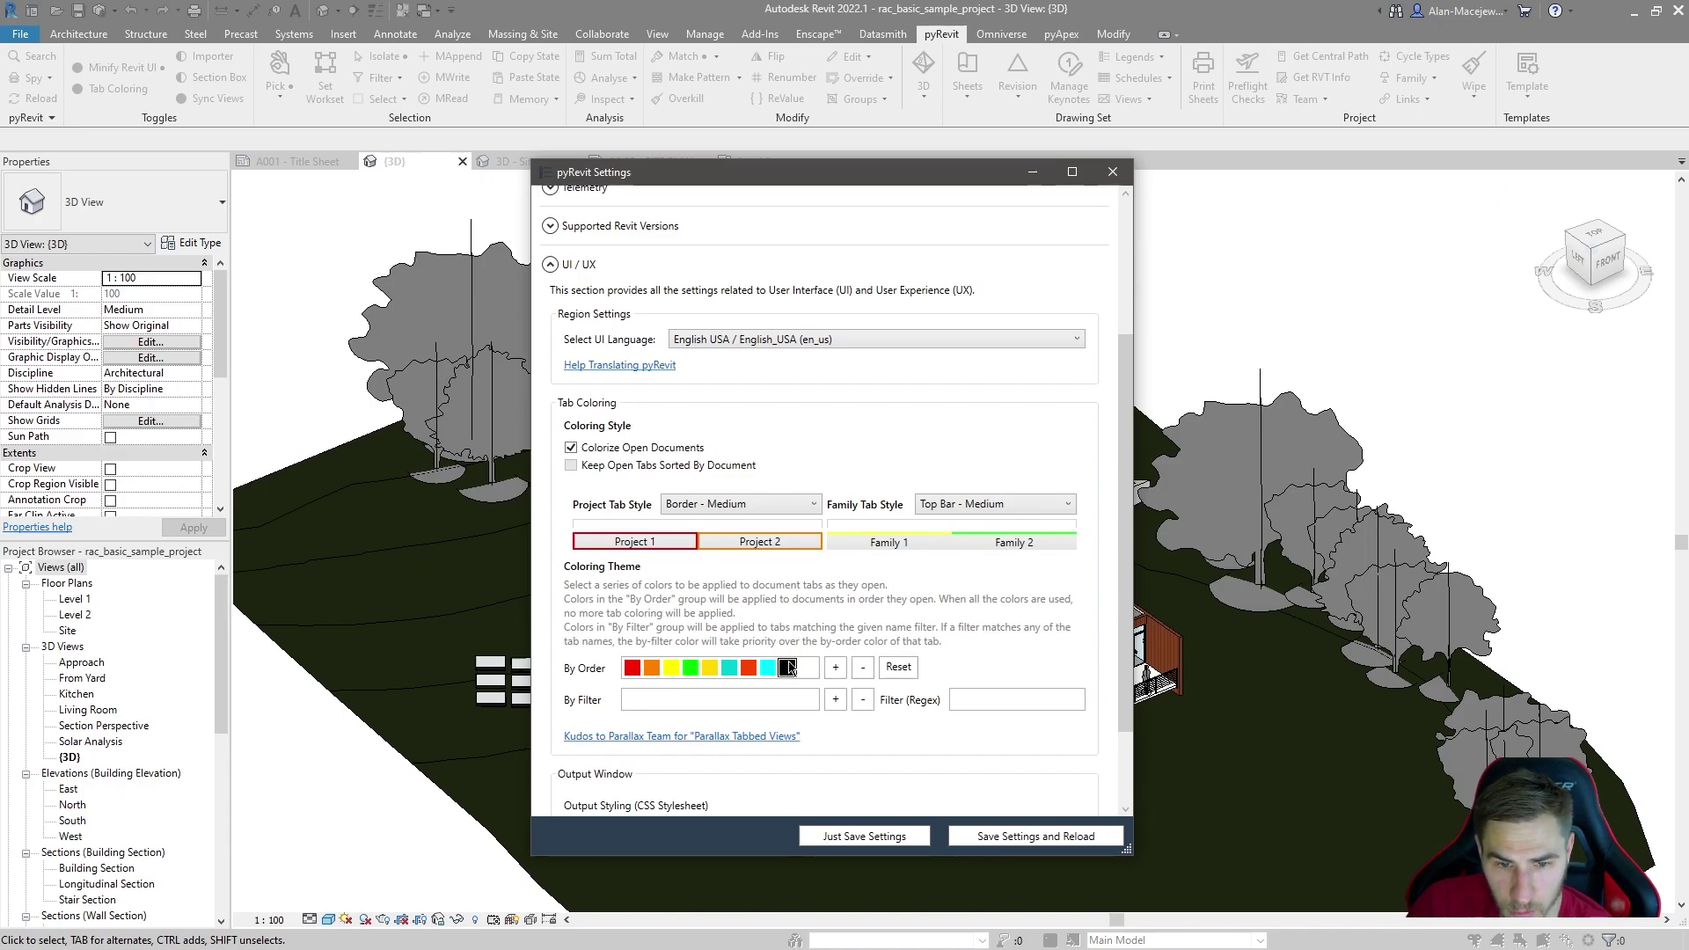
left_click(863, 669)
left_click(862, 668)
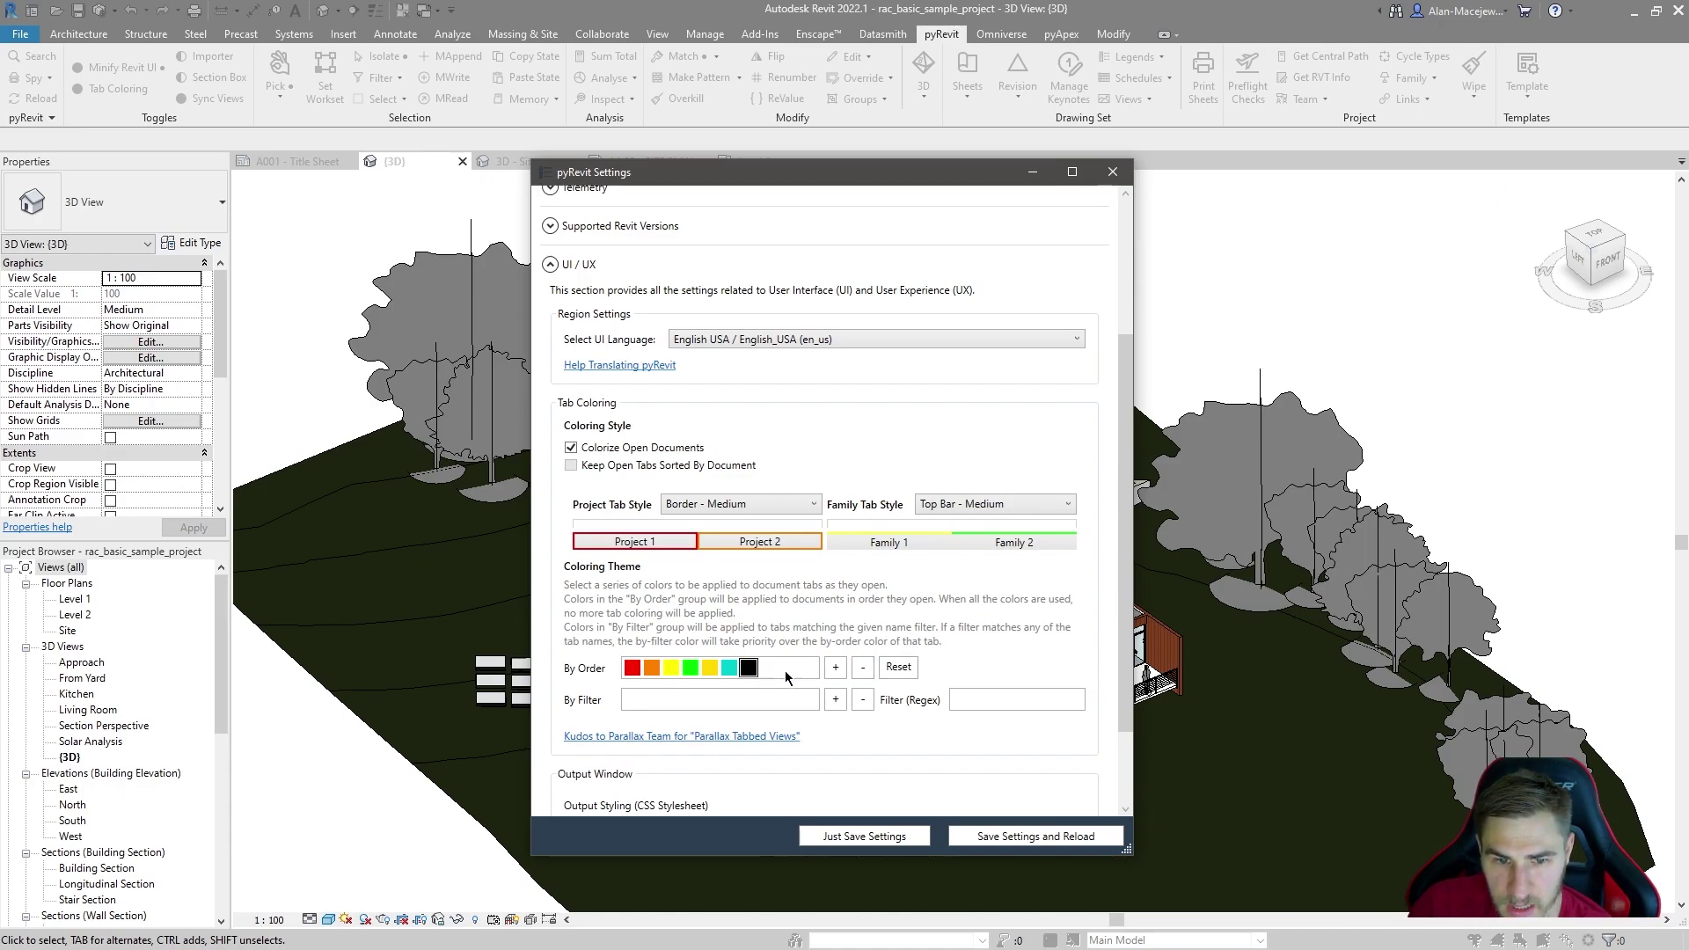
left_click(863, 668)
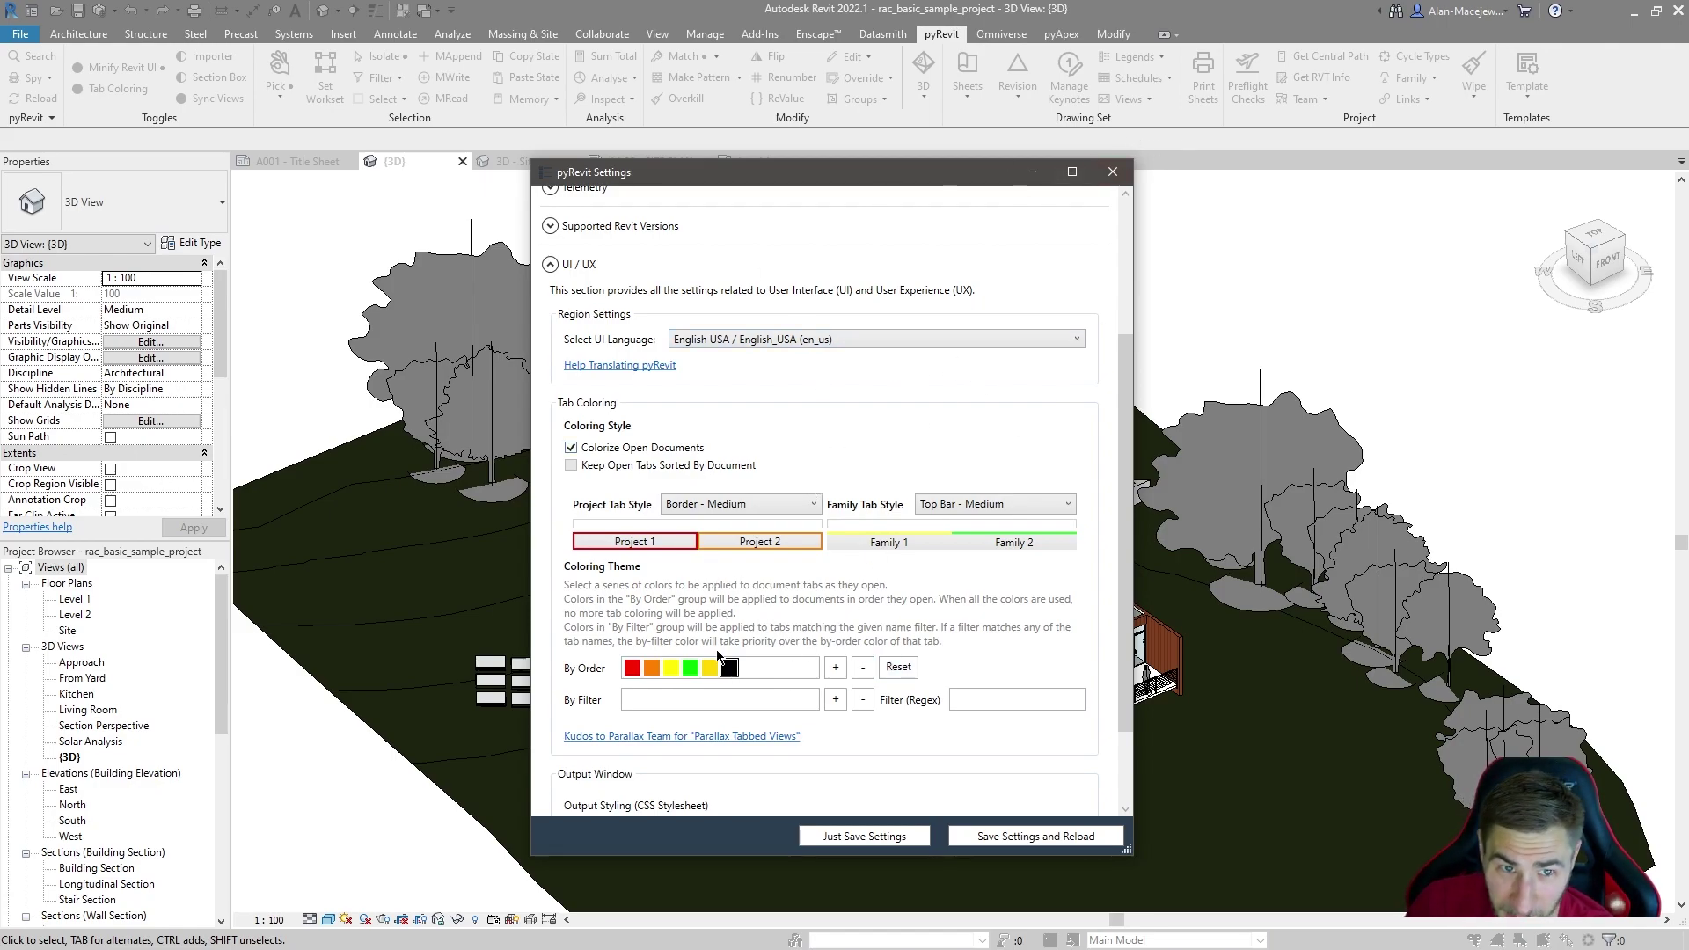
left_click(863, 667)
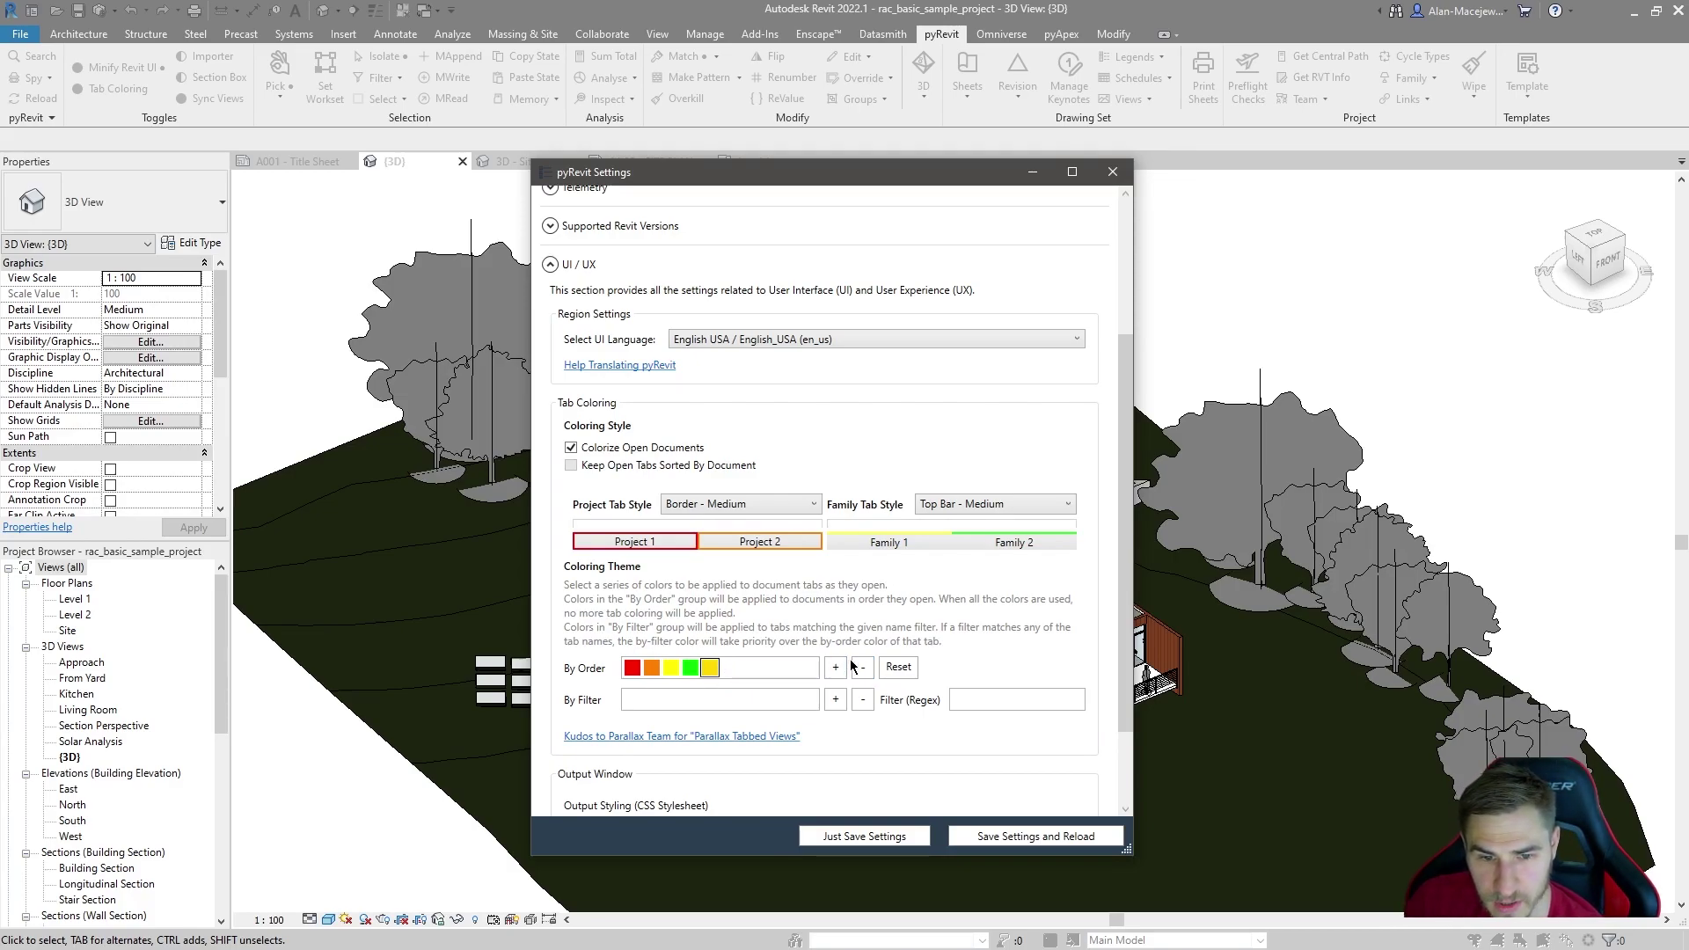
Step: Change the fifth By Order color to blue and save the settings without reloading
double_click(712, 672)
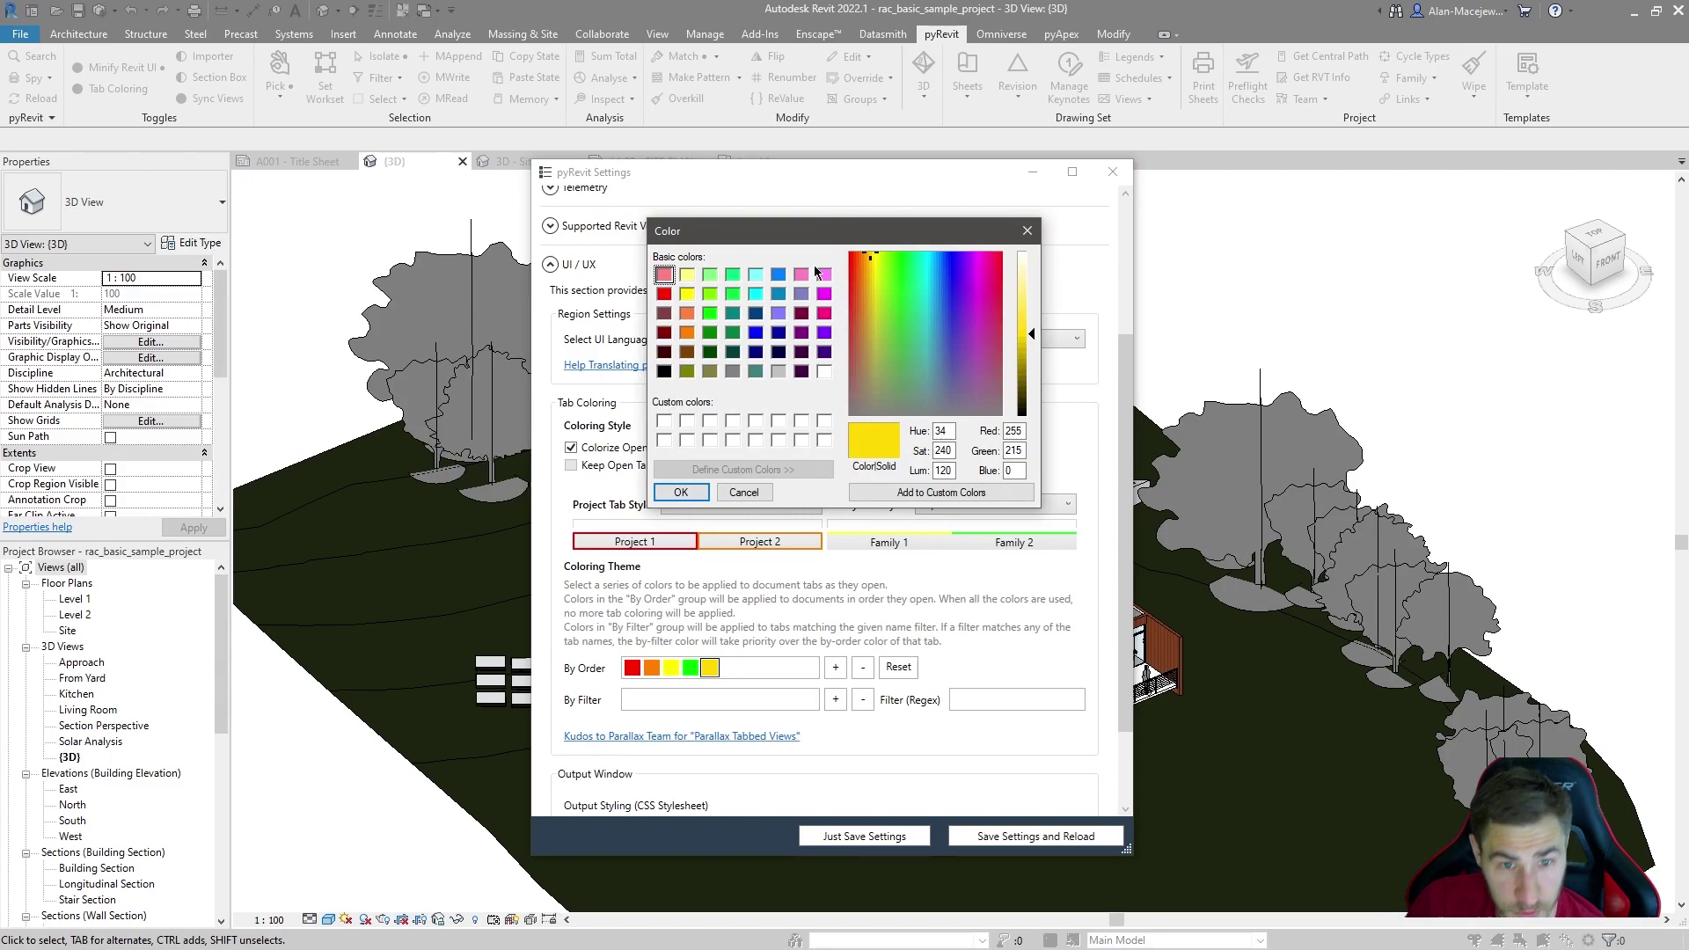
left_click(778, 275)
left_click(681, 492)
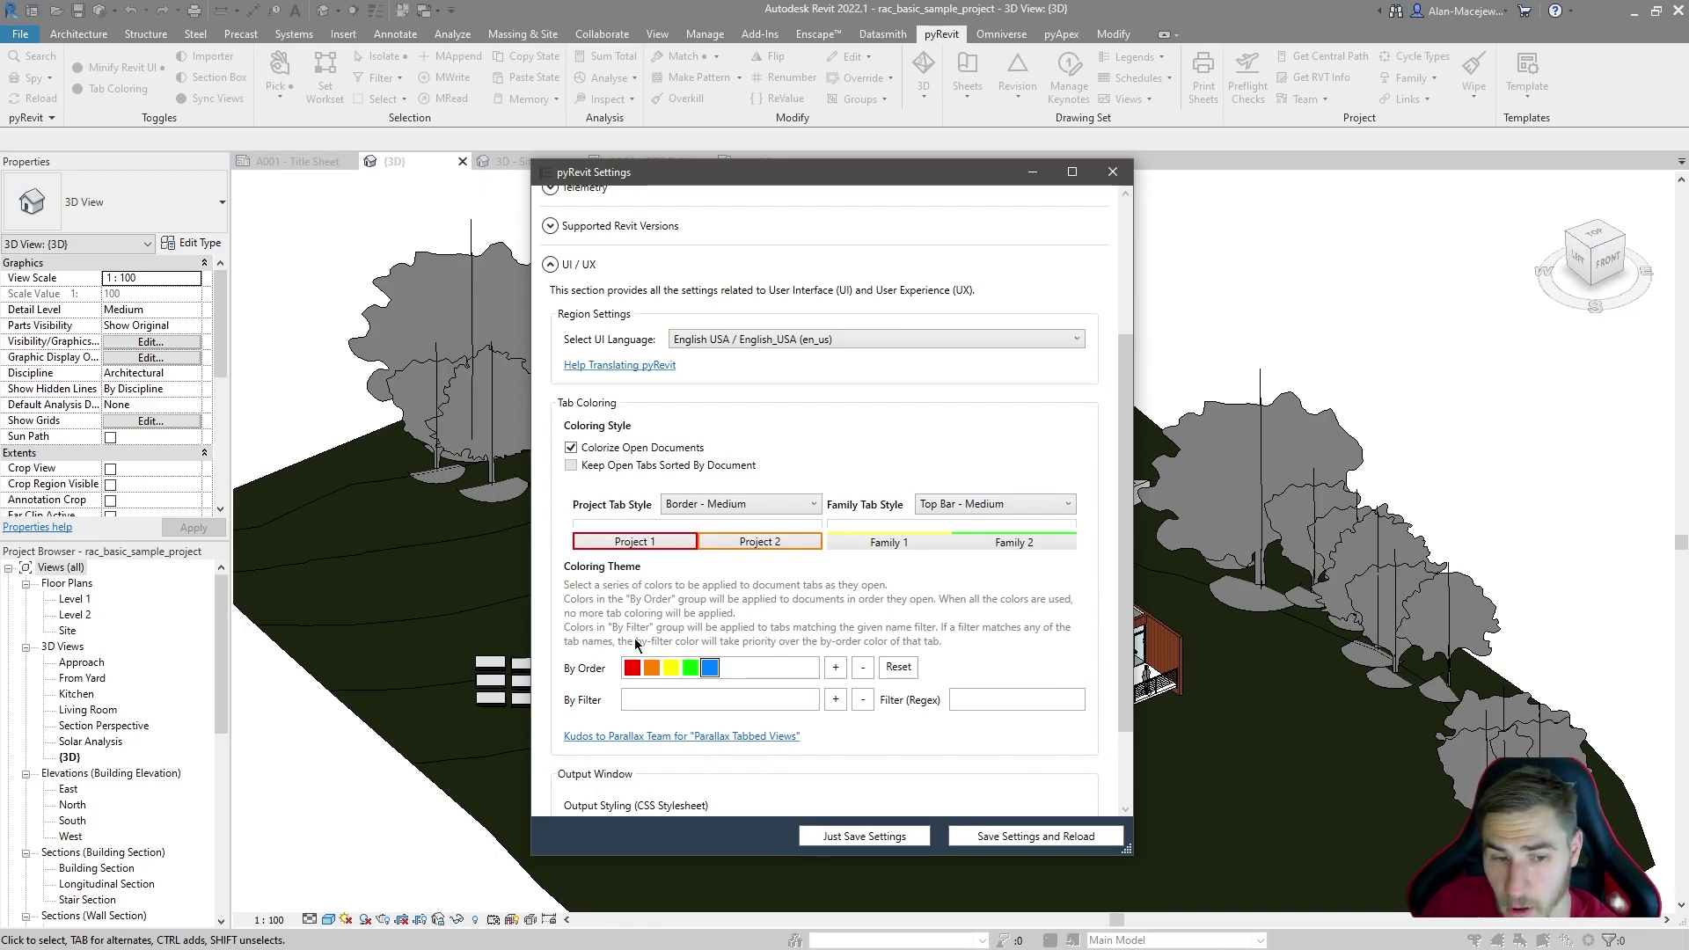
left_click(864, 836)
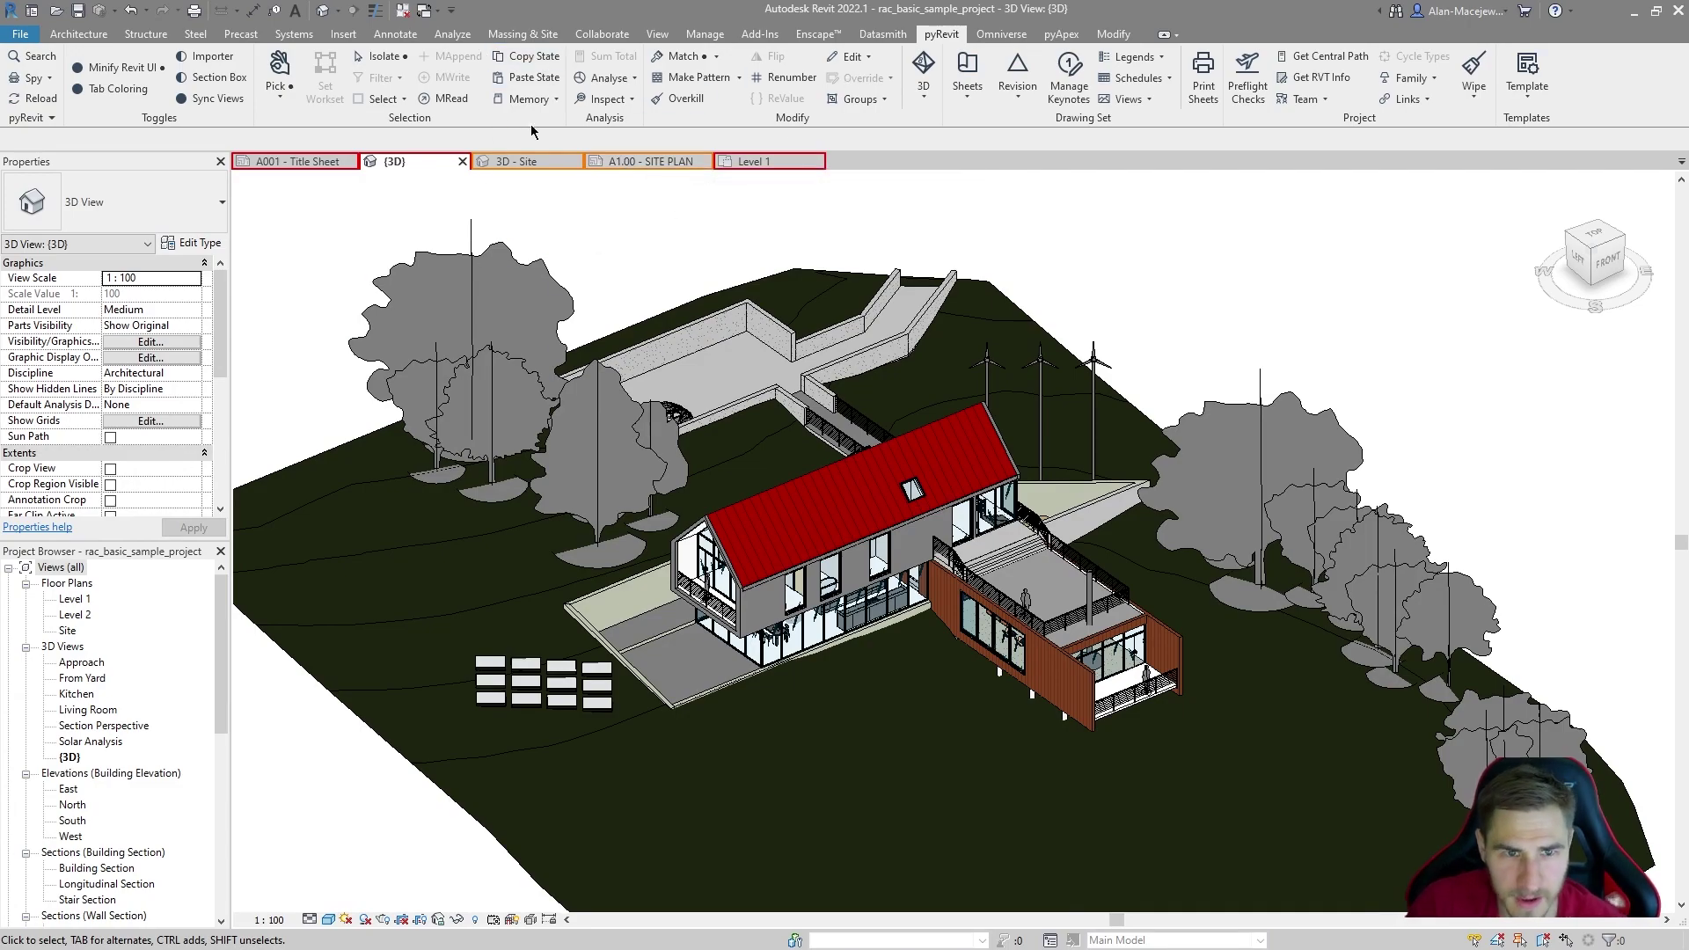
Step: Check the tab colors from the 3D - Site and A001 - Title Sheet views, and switch Tab Coloring on
left_click(559, 160)
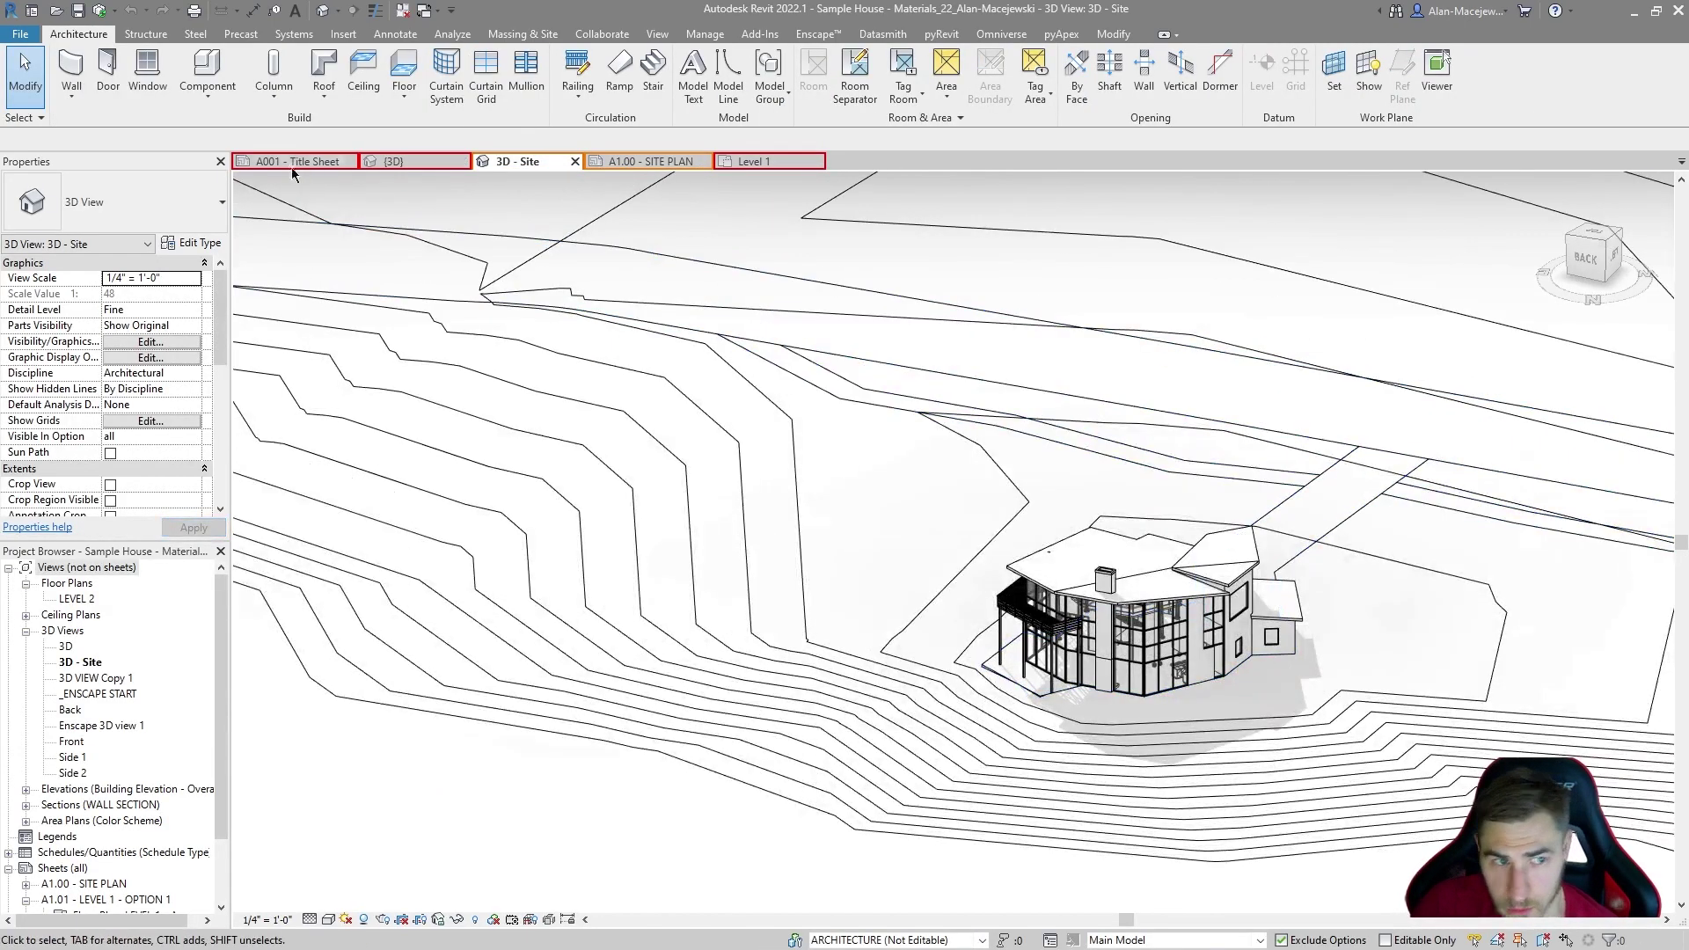
left_click(292, 164)
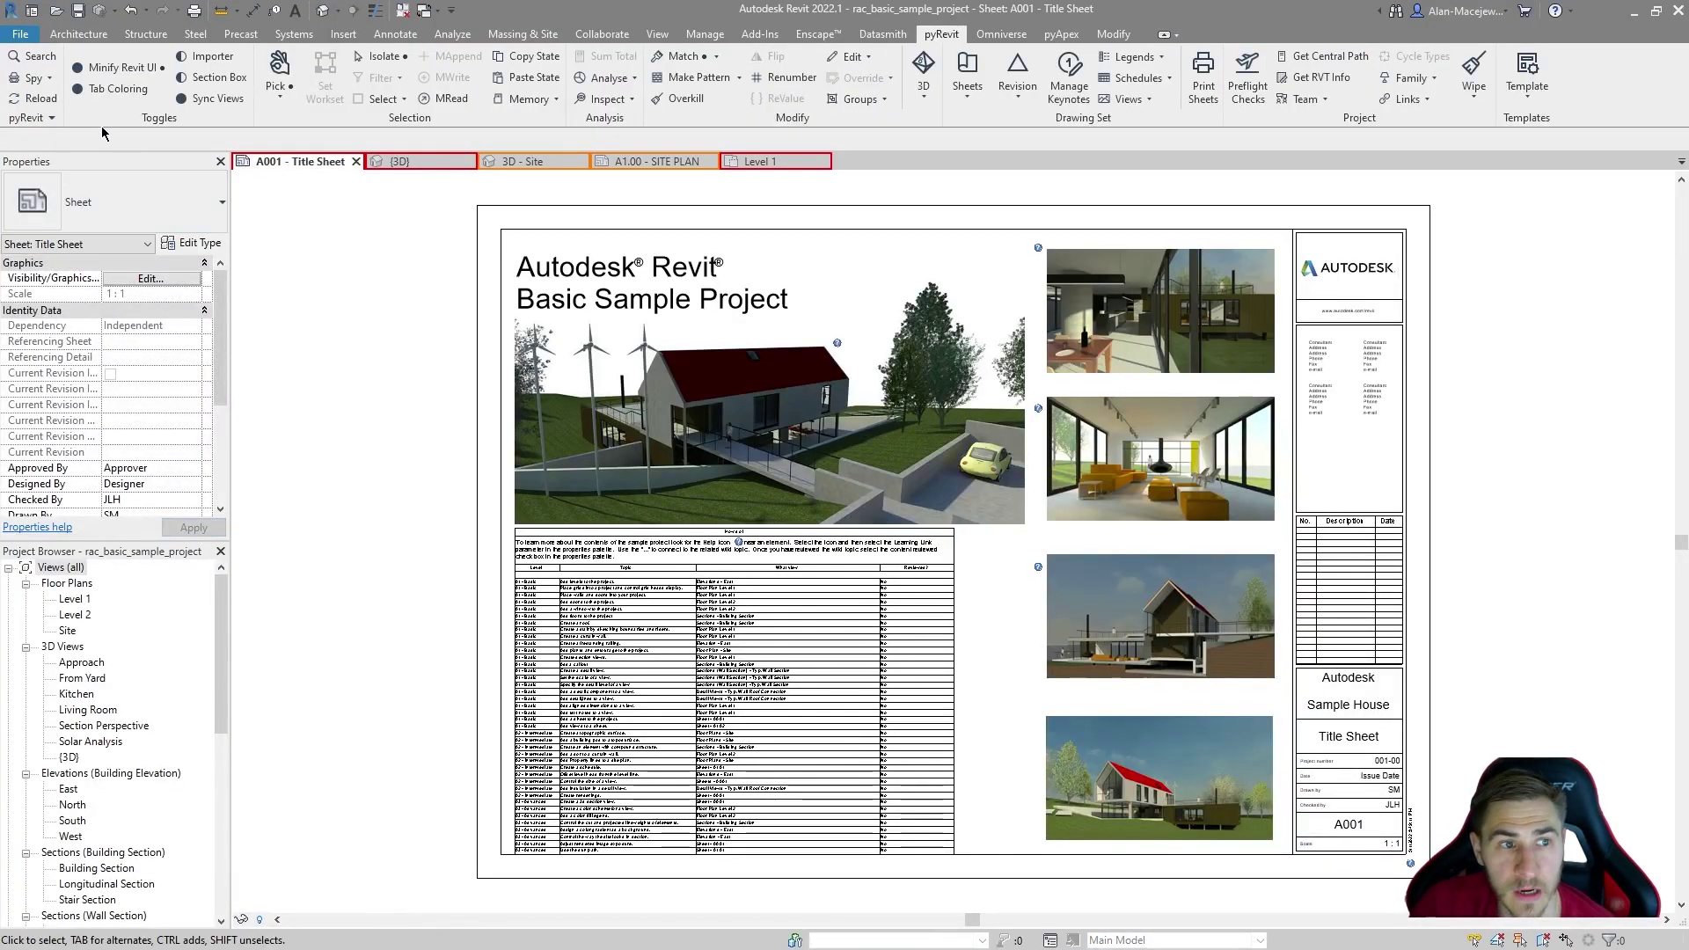
left_click(76, 89)
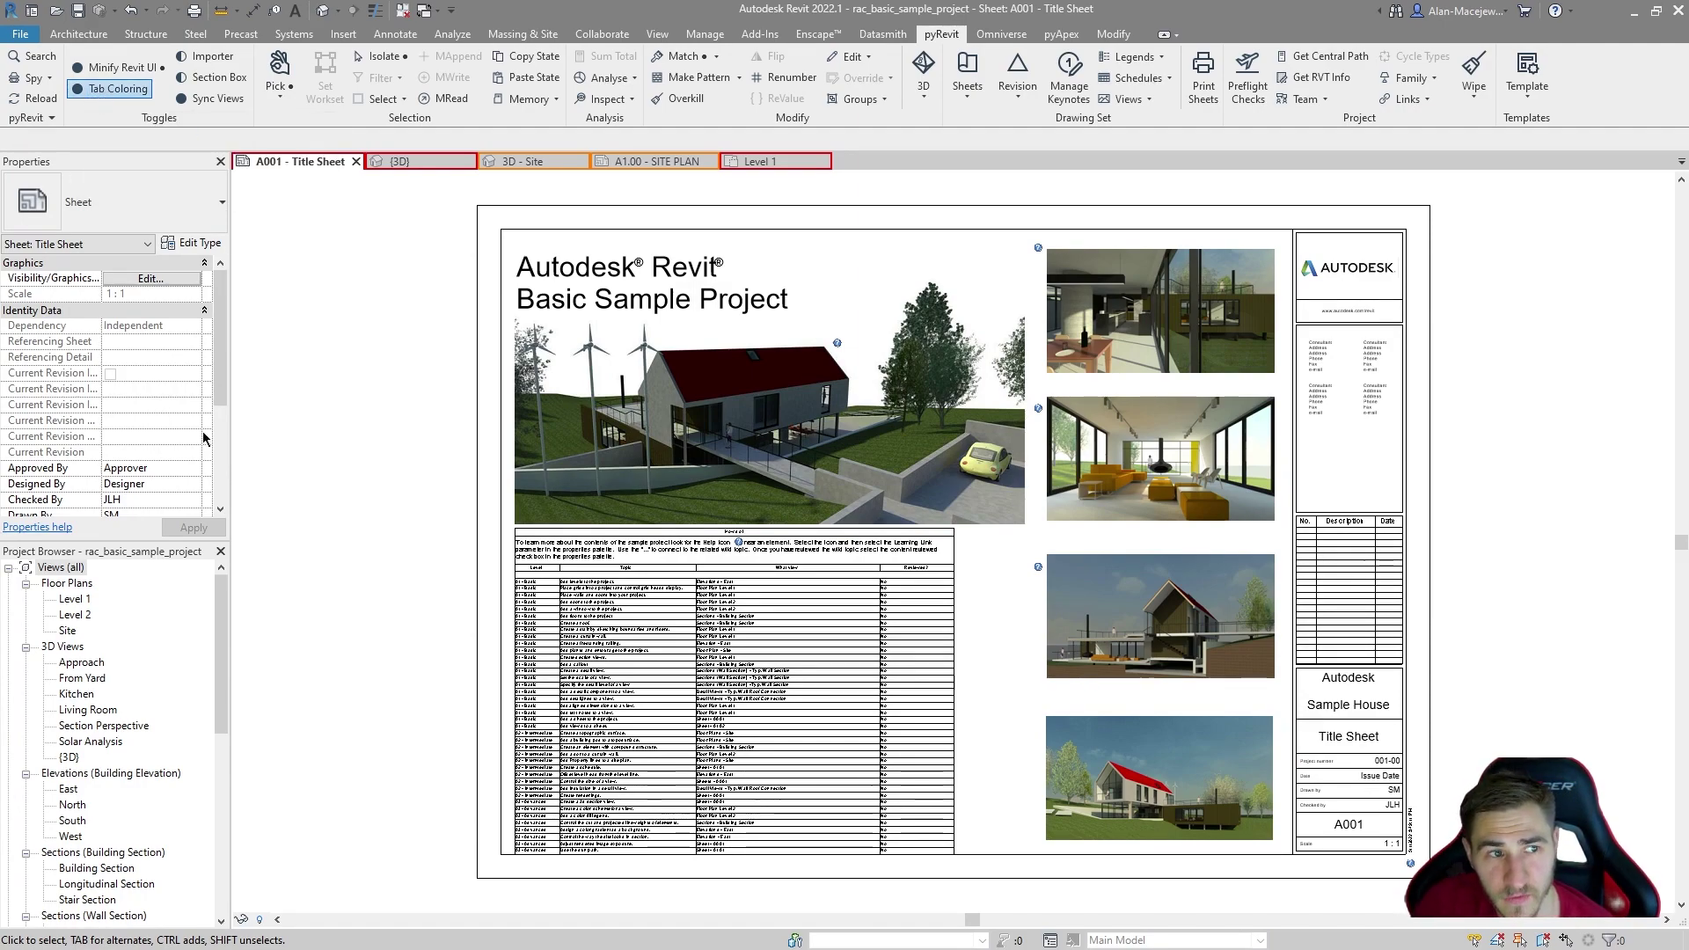
left_click(114, 91)
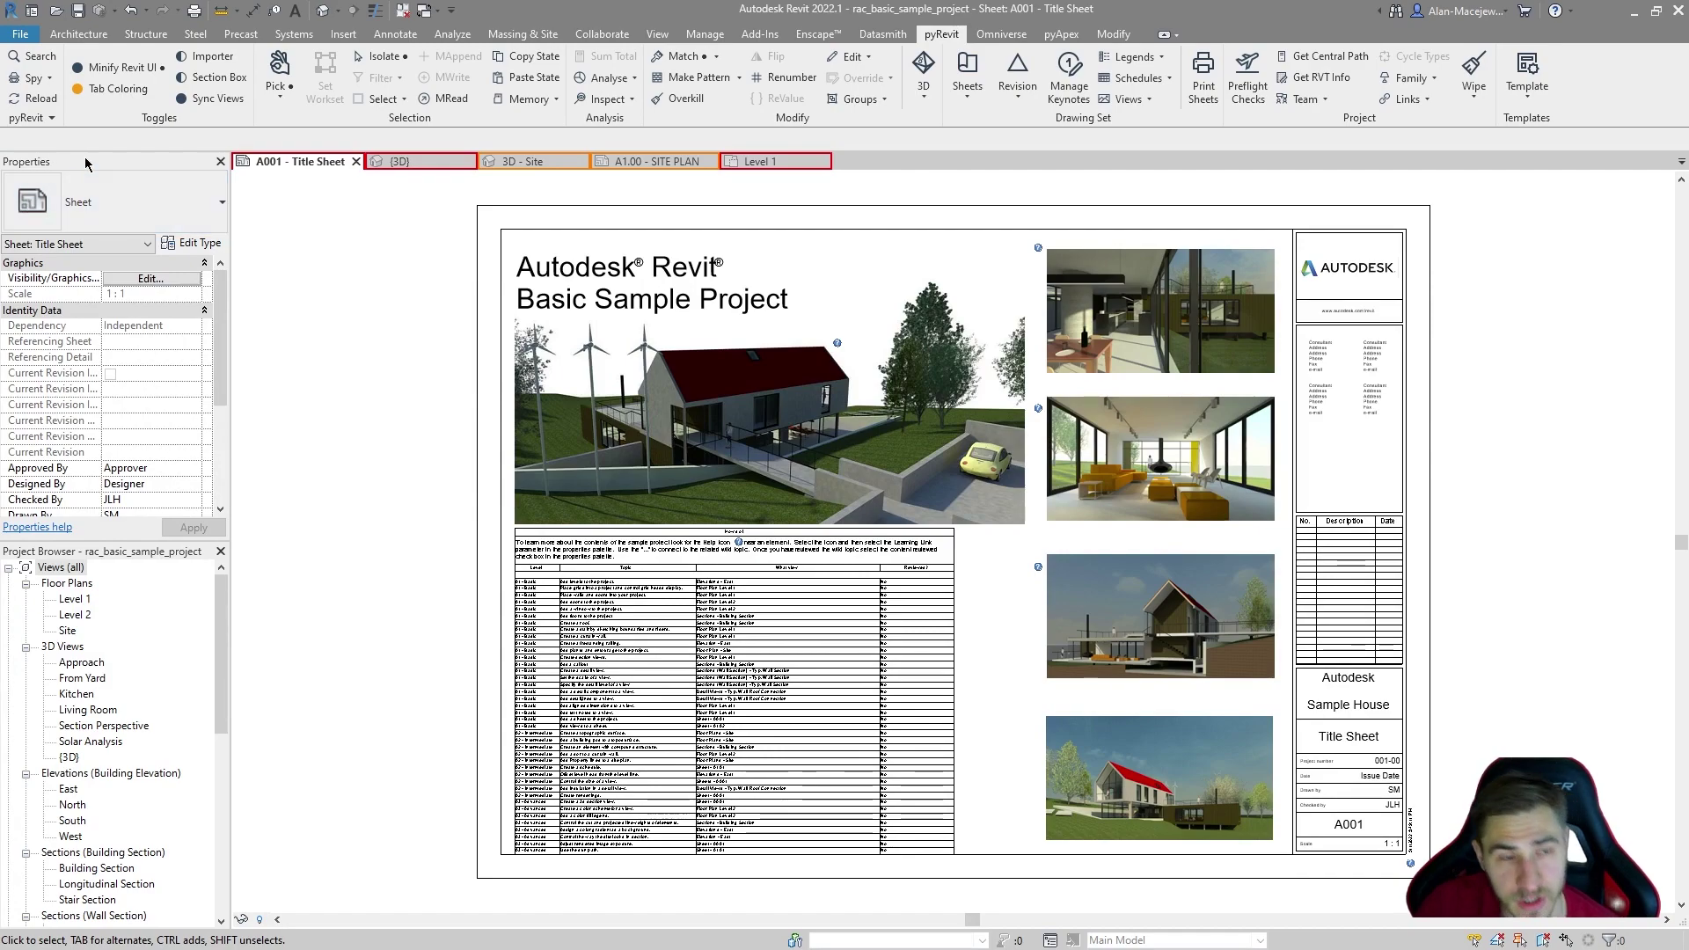
Step: Open the bathtub family from the {3D} view for editing, and compare its tab with the A001 - Title Sheet and {3D} project tabs
left_click(431, 163)
scroll(858, 656, "up", 3)
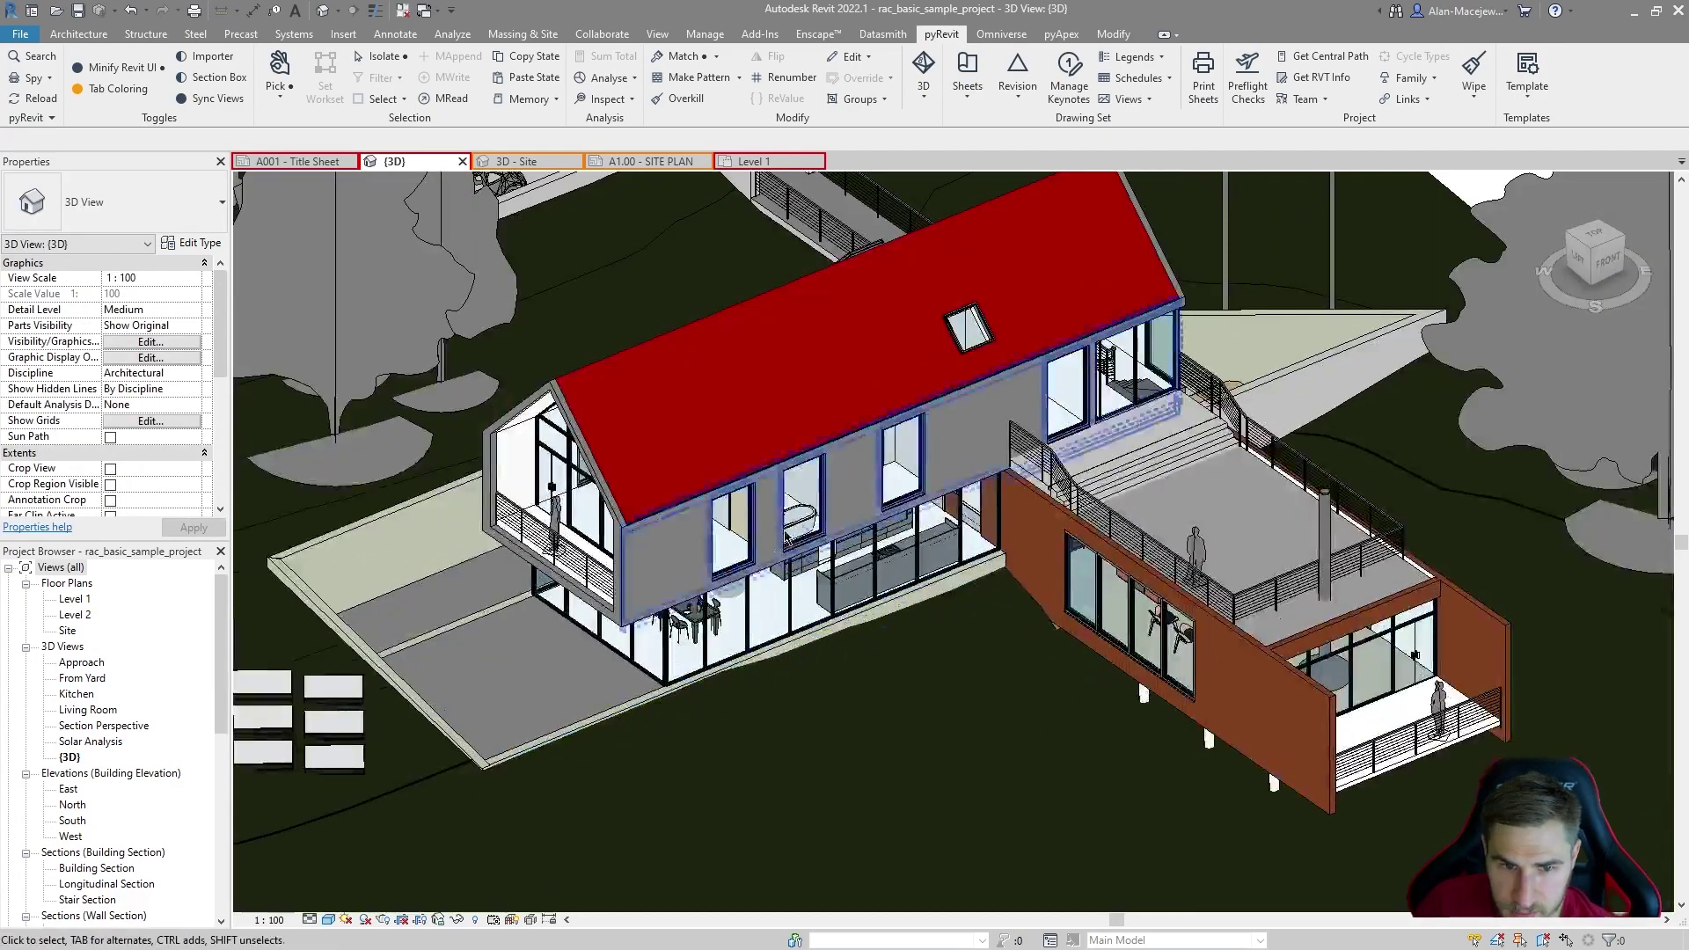
left_click(789, 525)
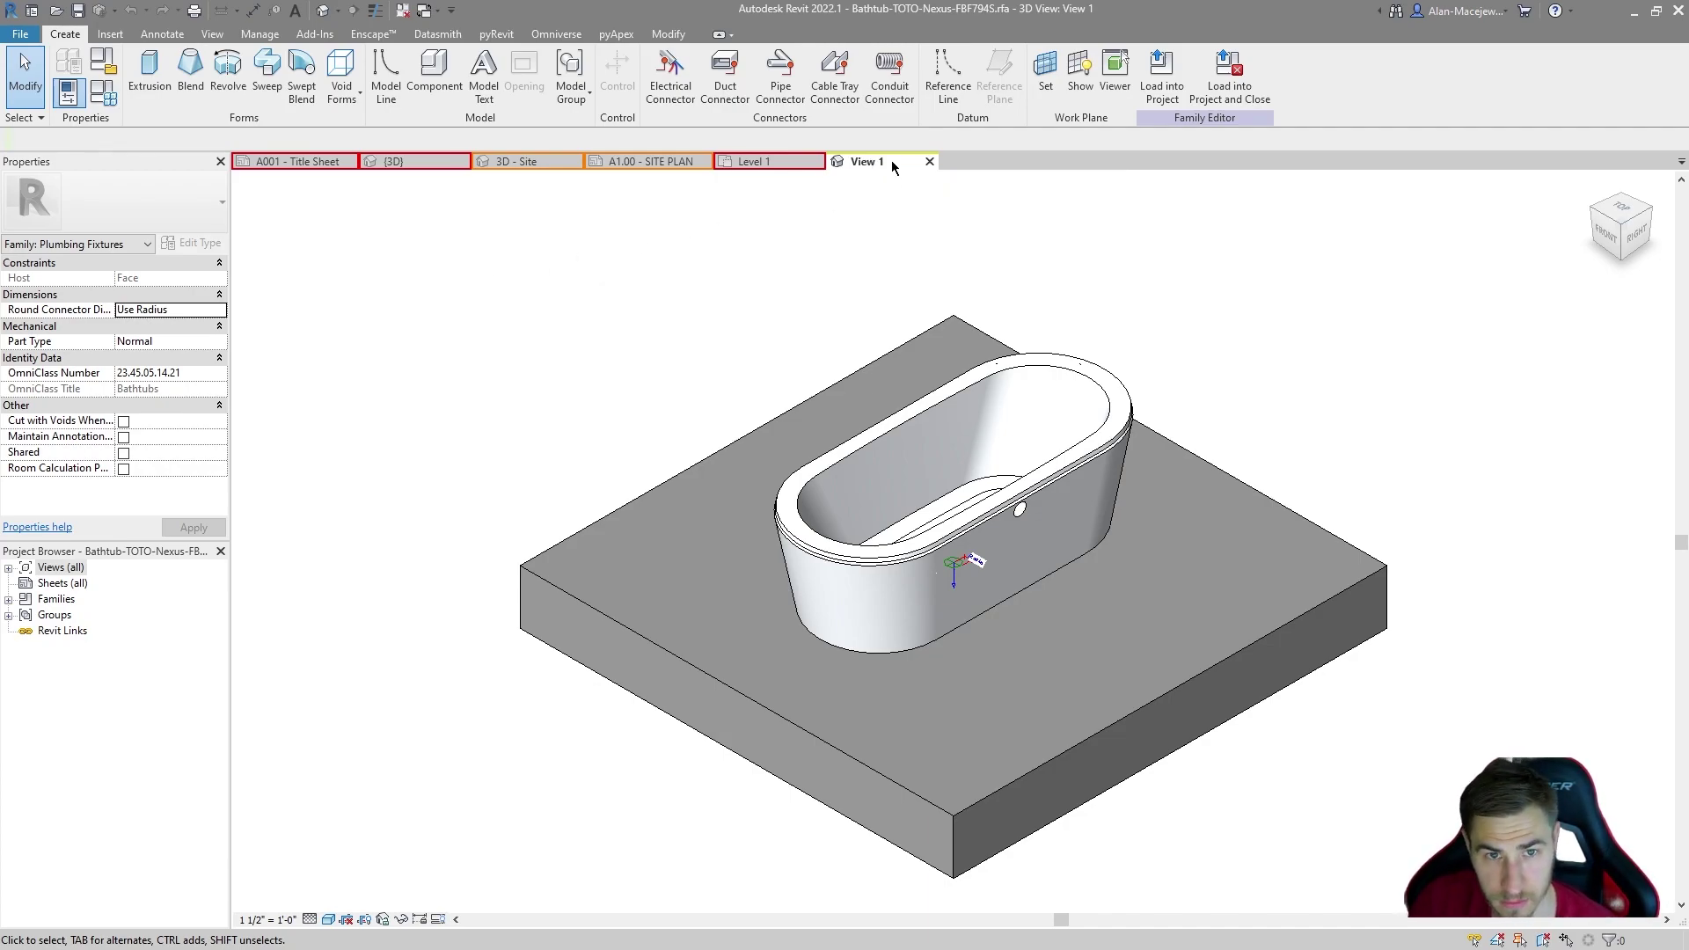
left_click(271, 163)
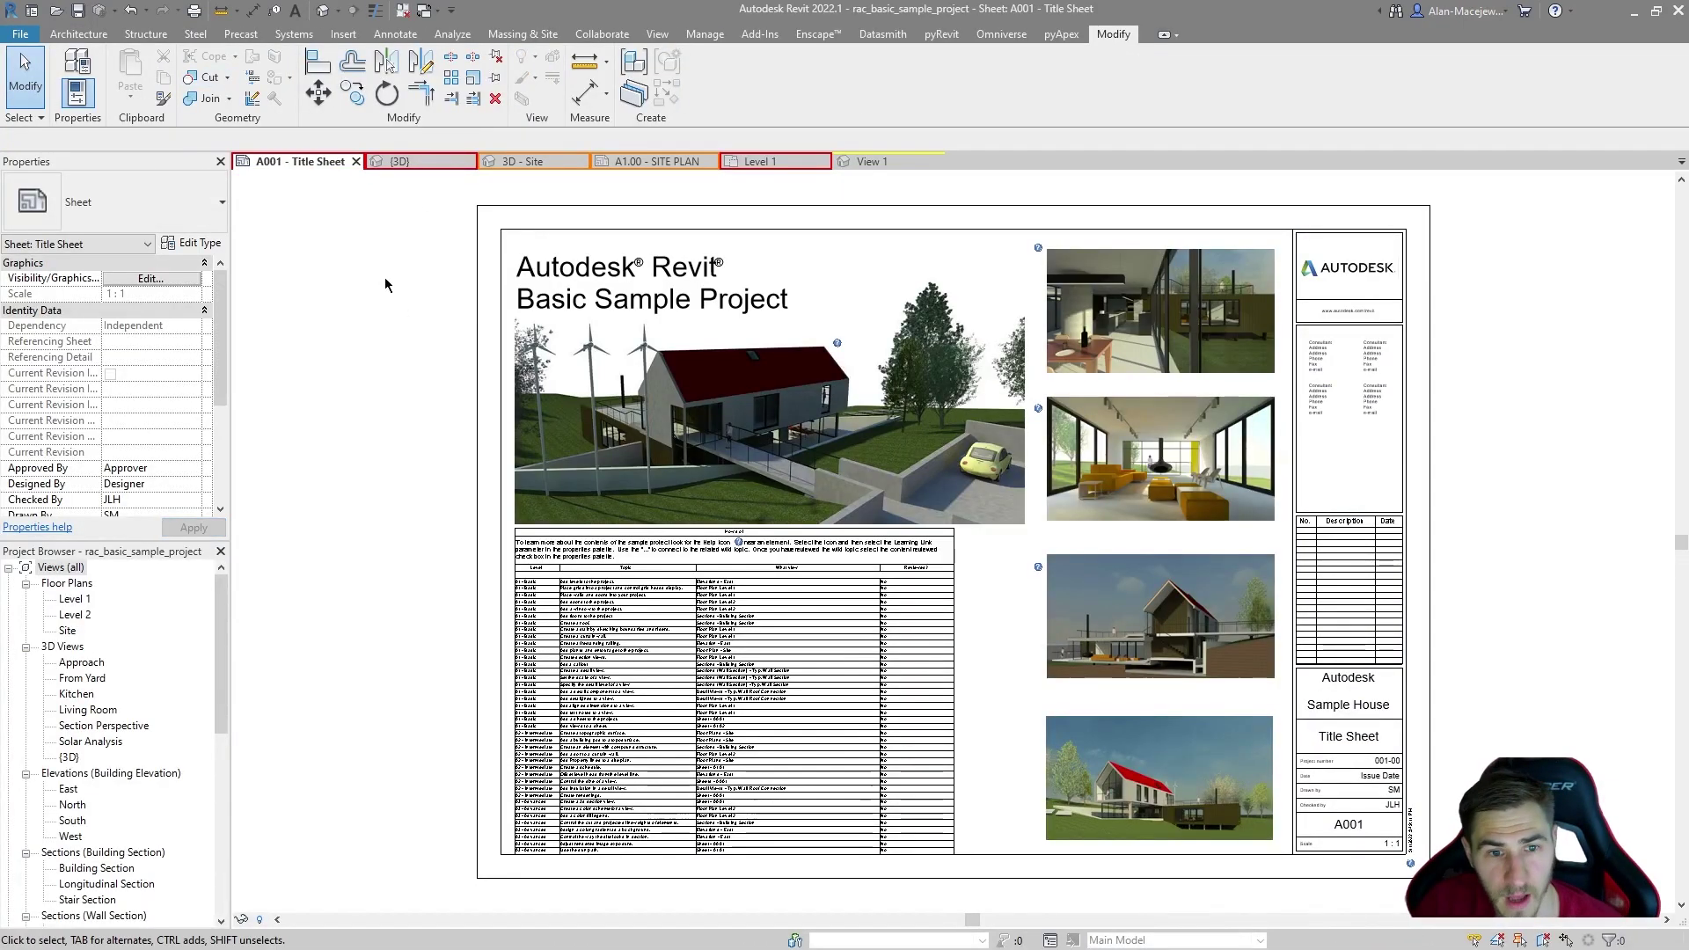
left_click(398, 161)
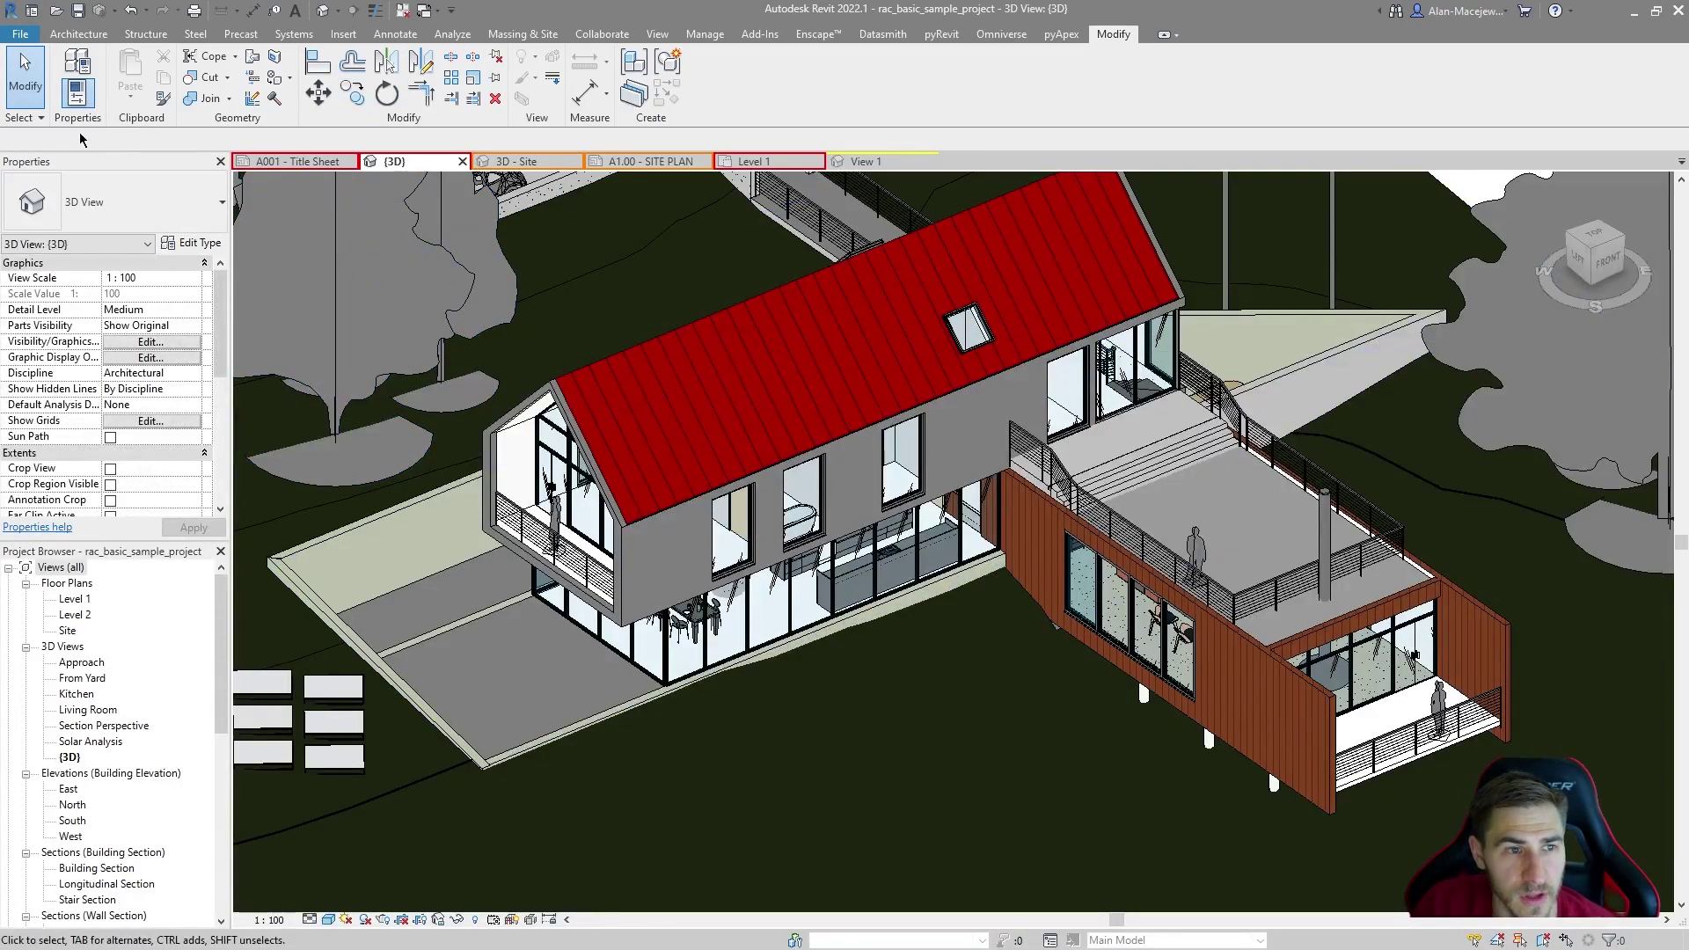
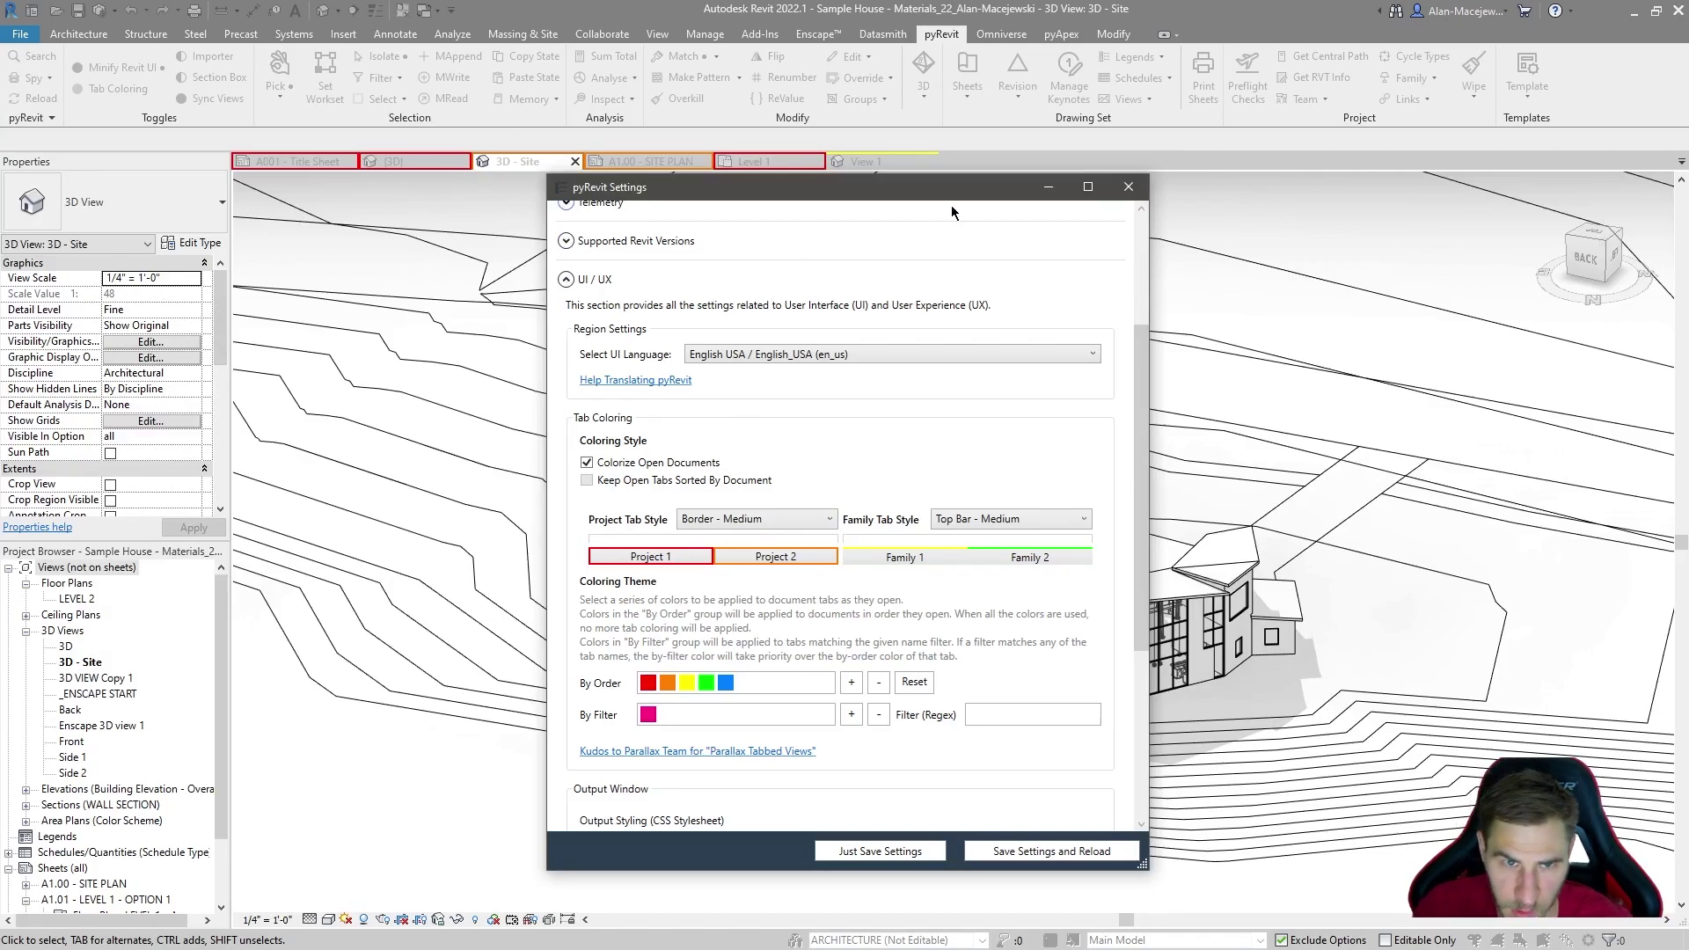
Step: Set the magenta By Filter color's regex to 3D and save the settings without reloading
left_click(651, 716)
left_click_drag(1053, 720, 872, 761)
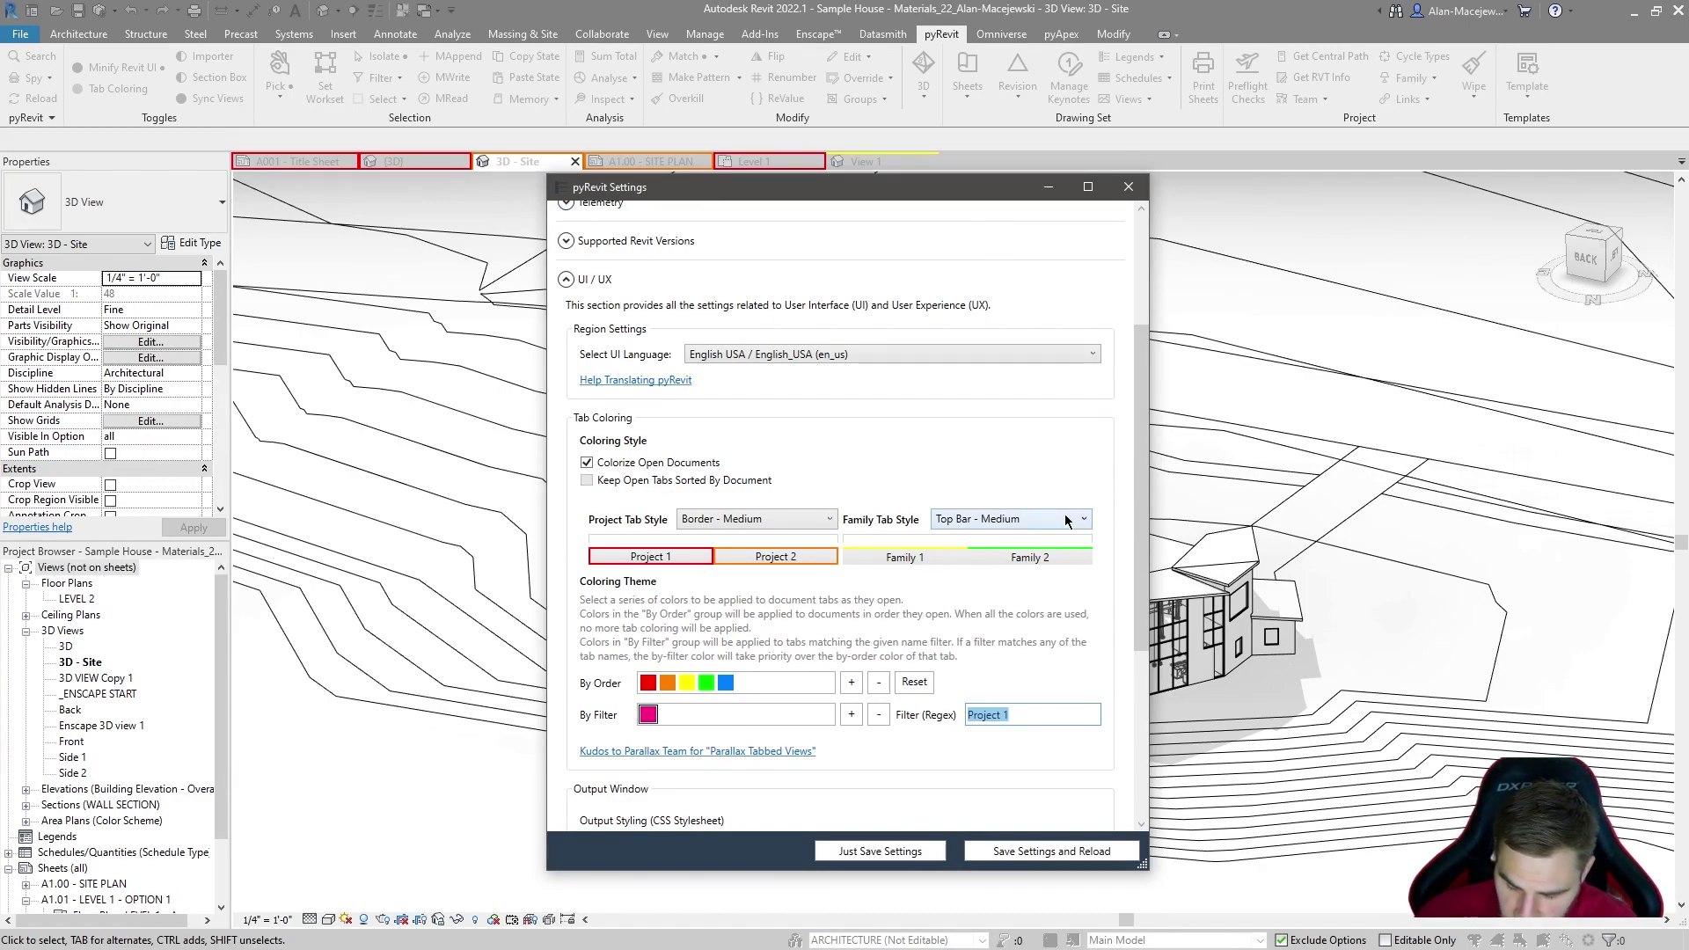
type("3D")
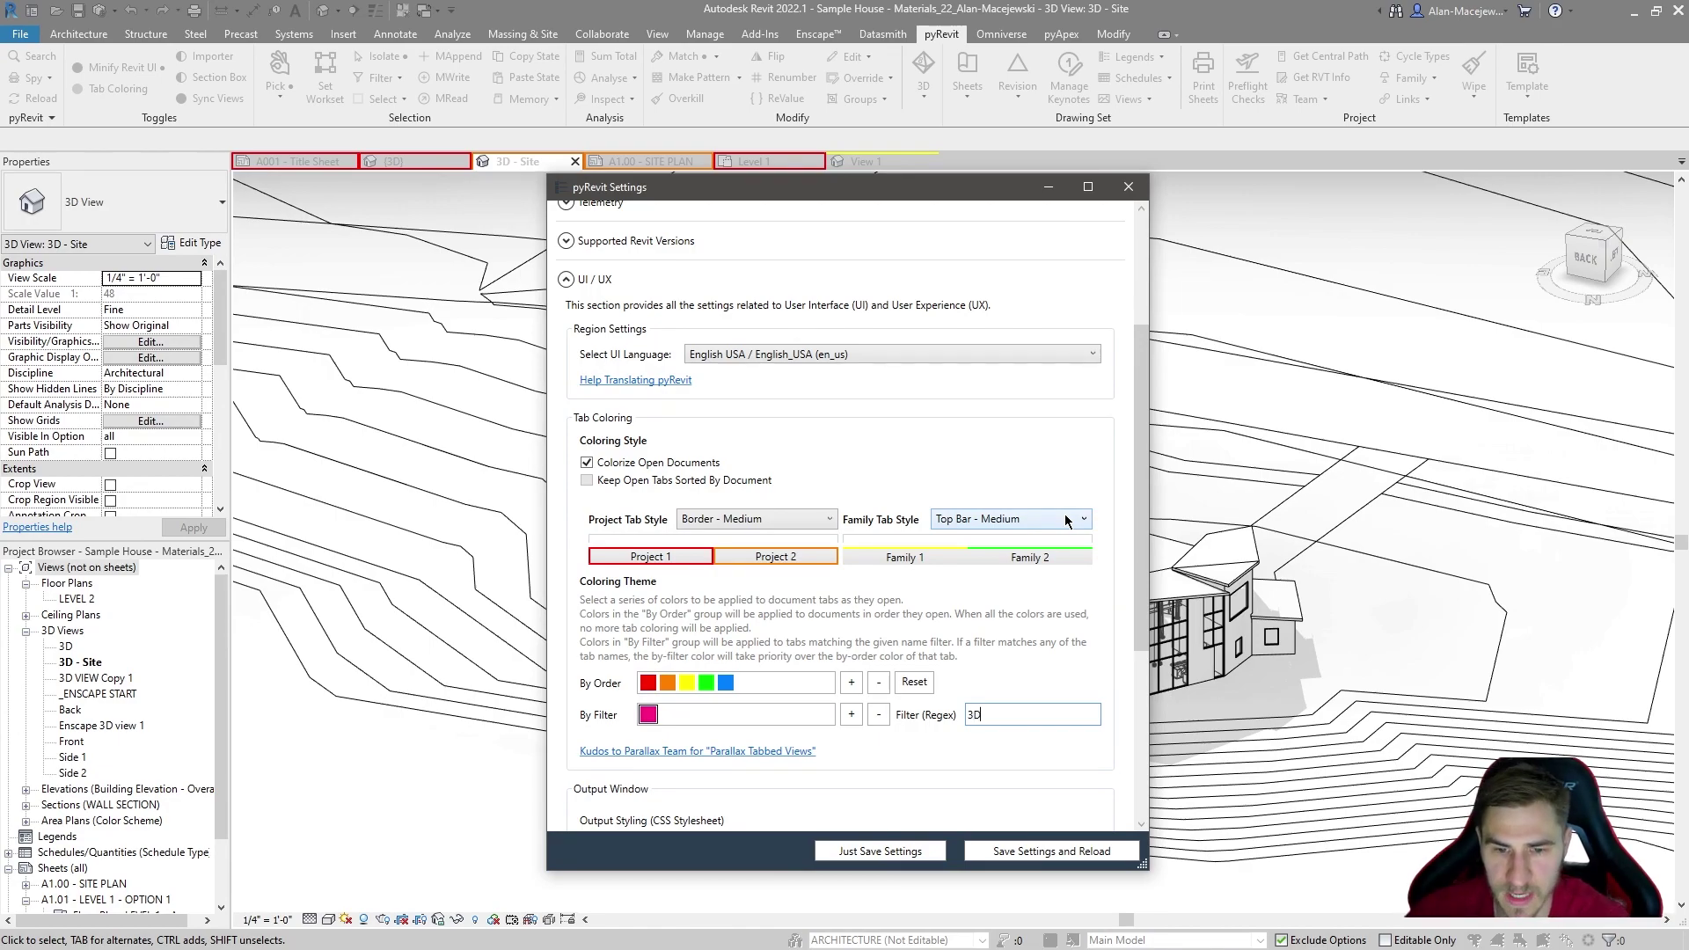
left_click(1011, 686)
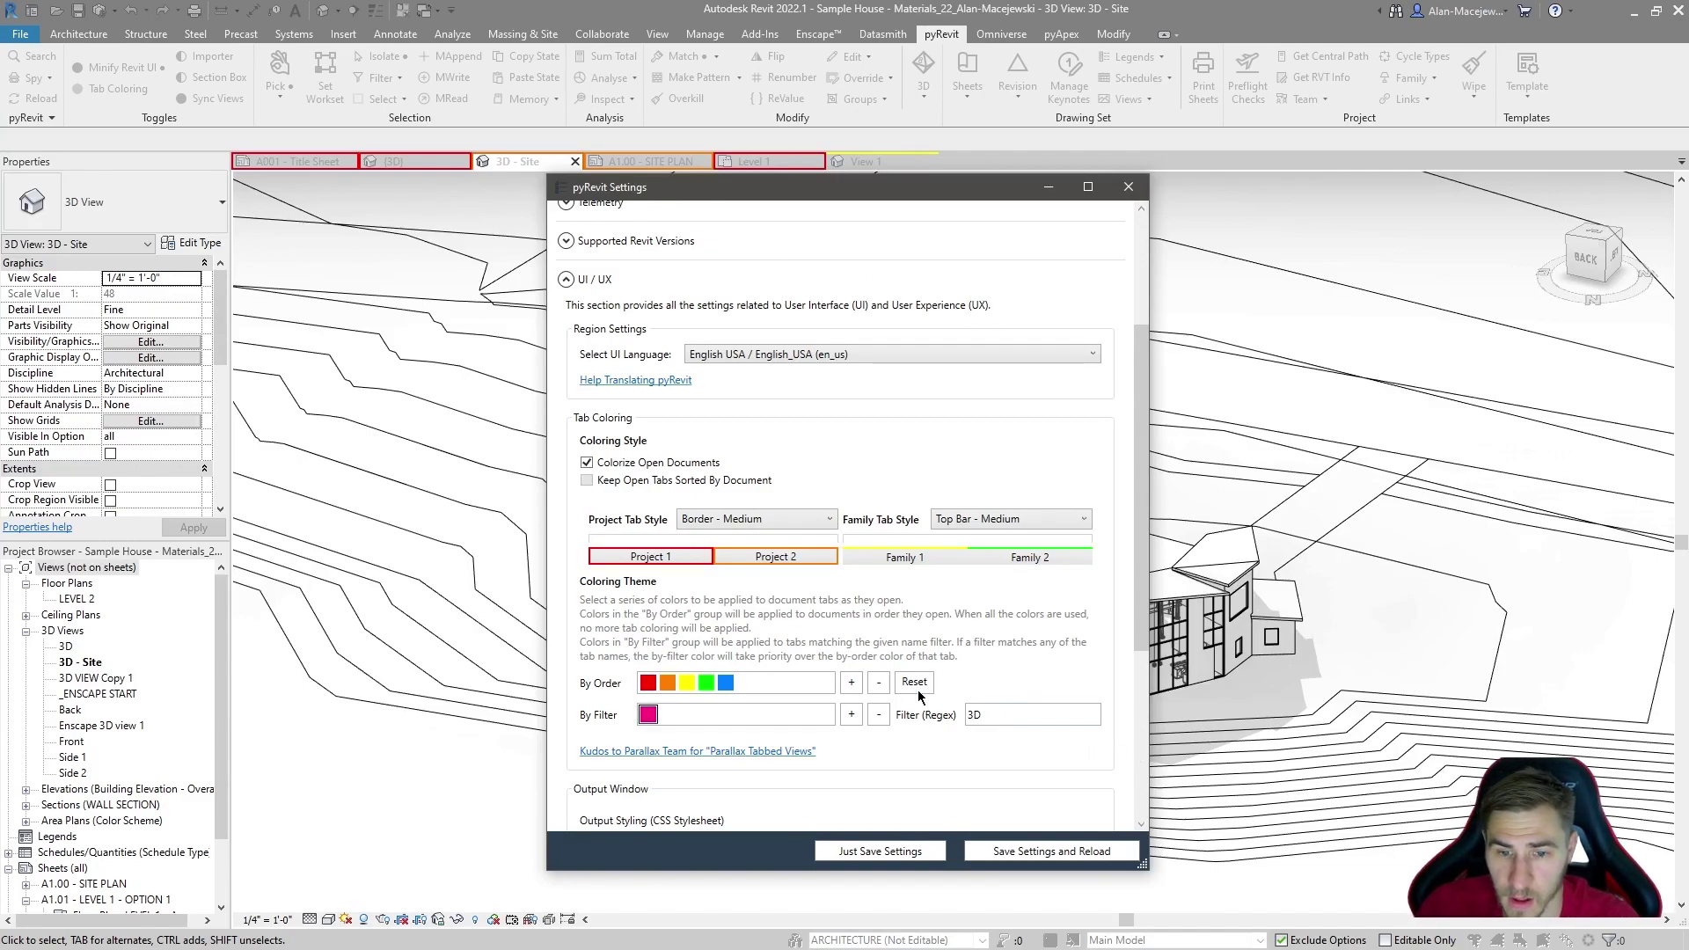
left_click(972, 715)
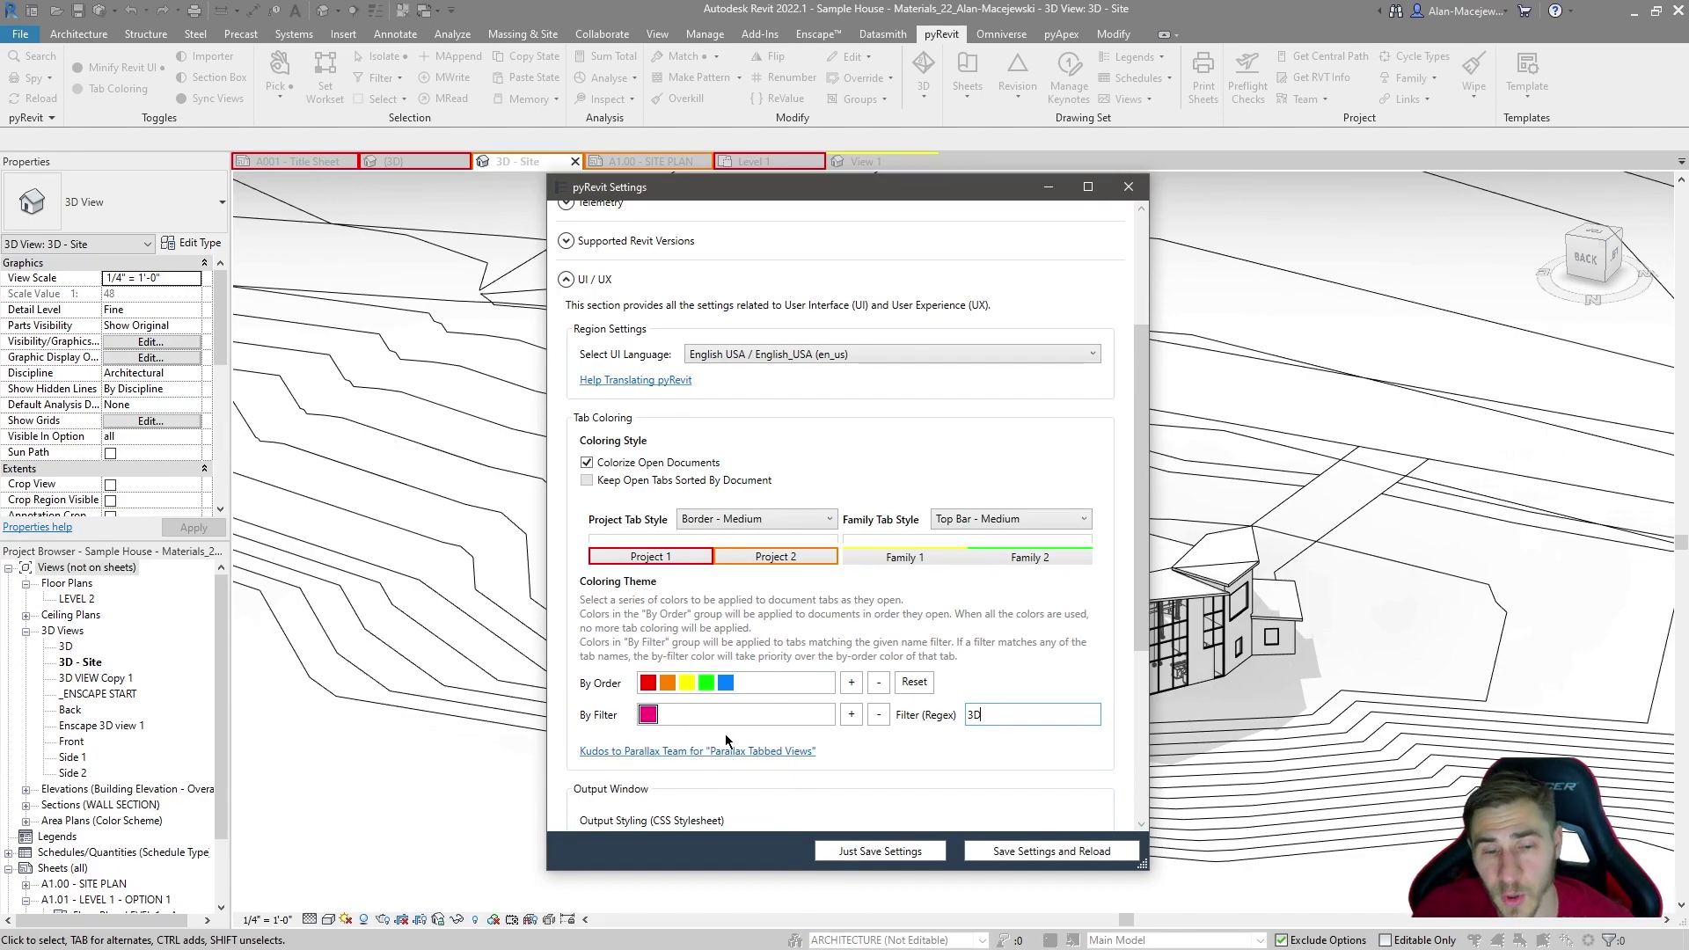
left_click(849, 853)
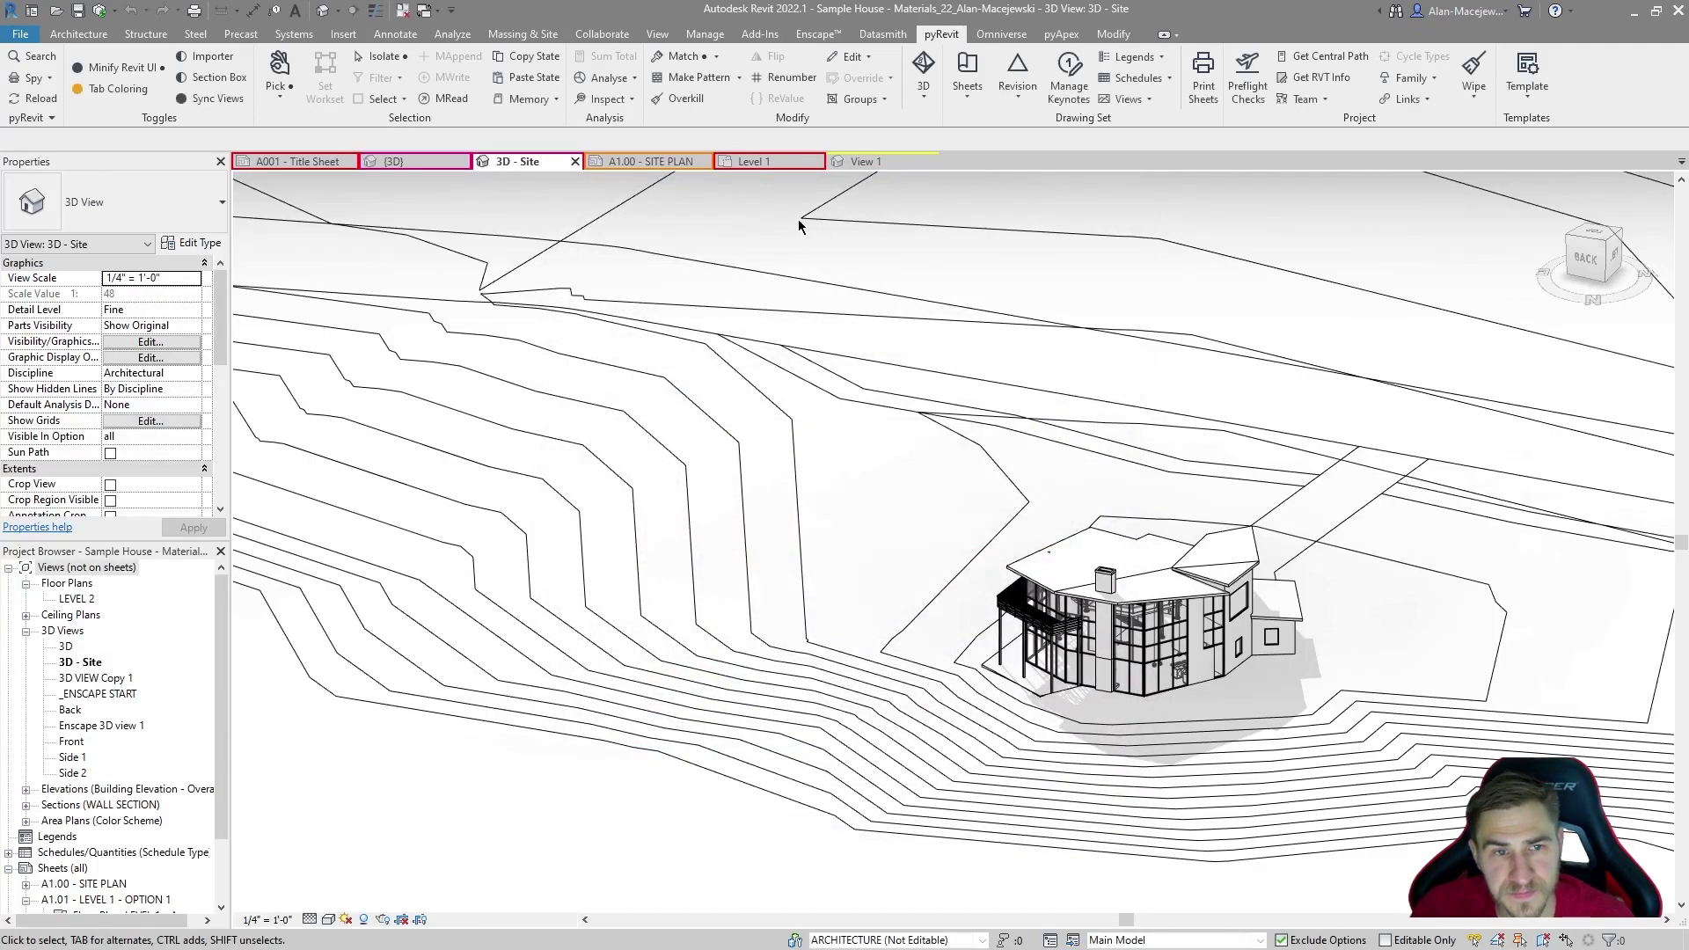
Step: From the A001 - Title Sheet view, change the magenta By Filter color's regex to Sample in the pyRevit settings and save without reloading
left_click(484, 236)
left_click(299, 162)
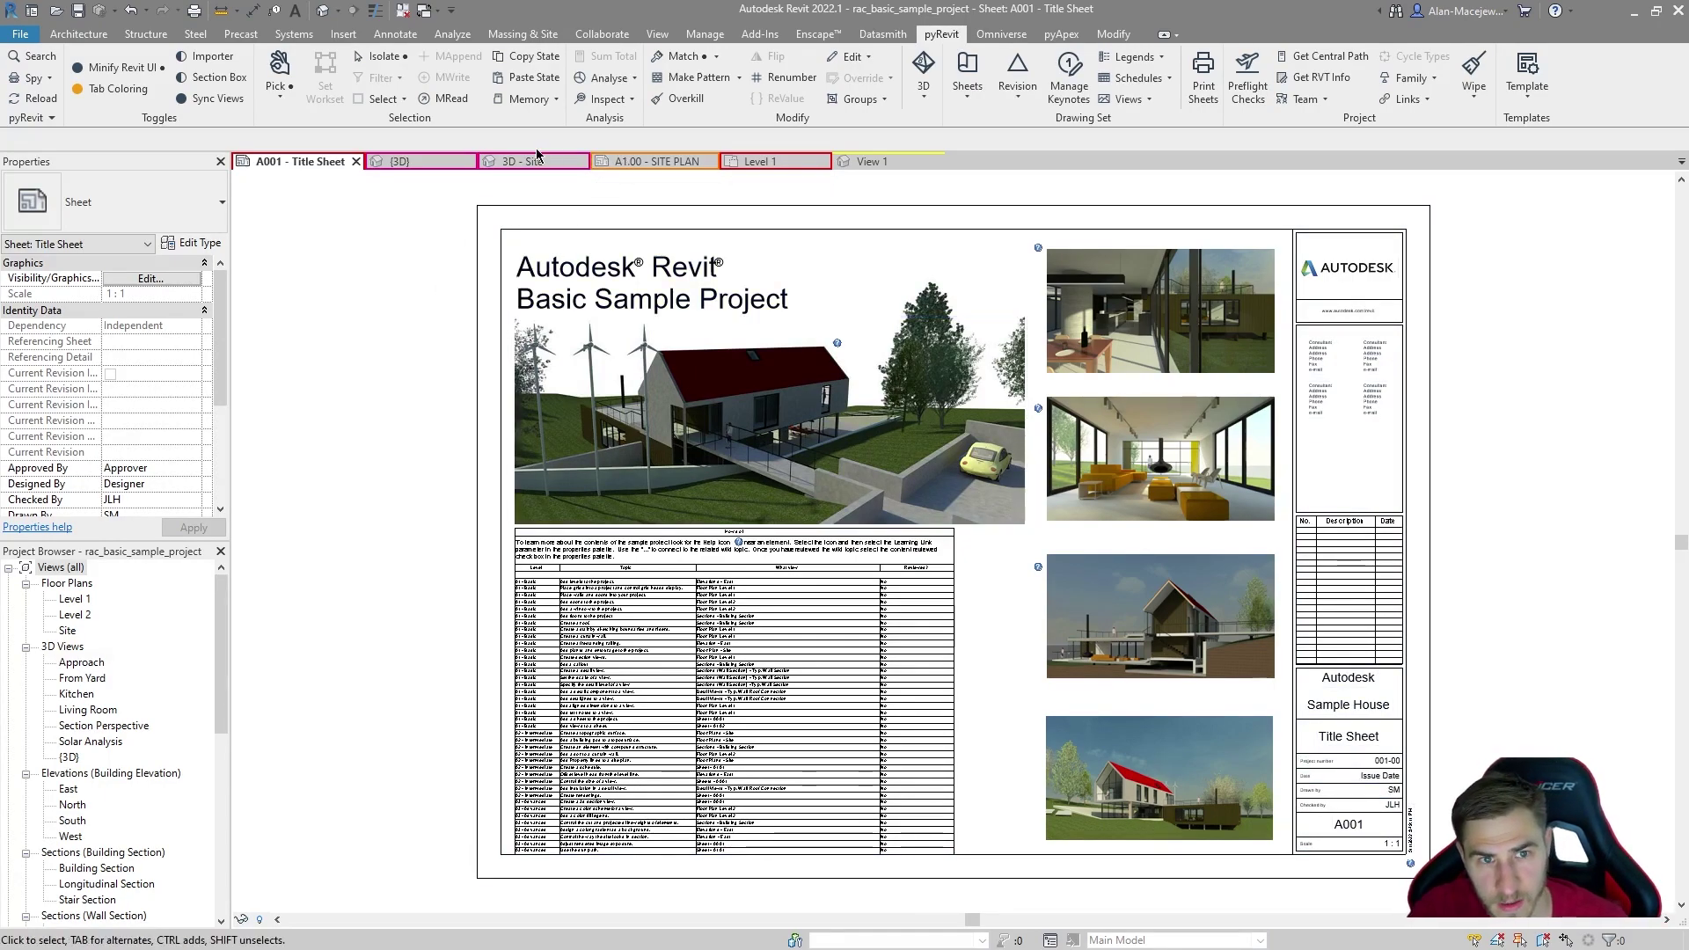
left_click(51, 115)
left_click(350, 157)
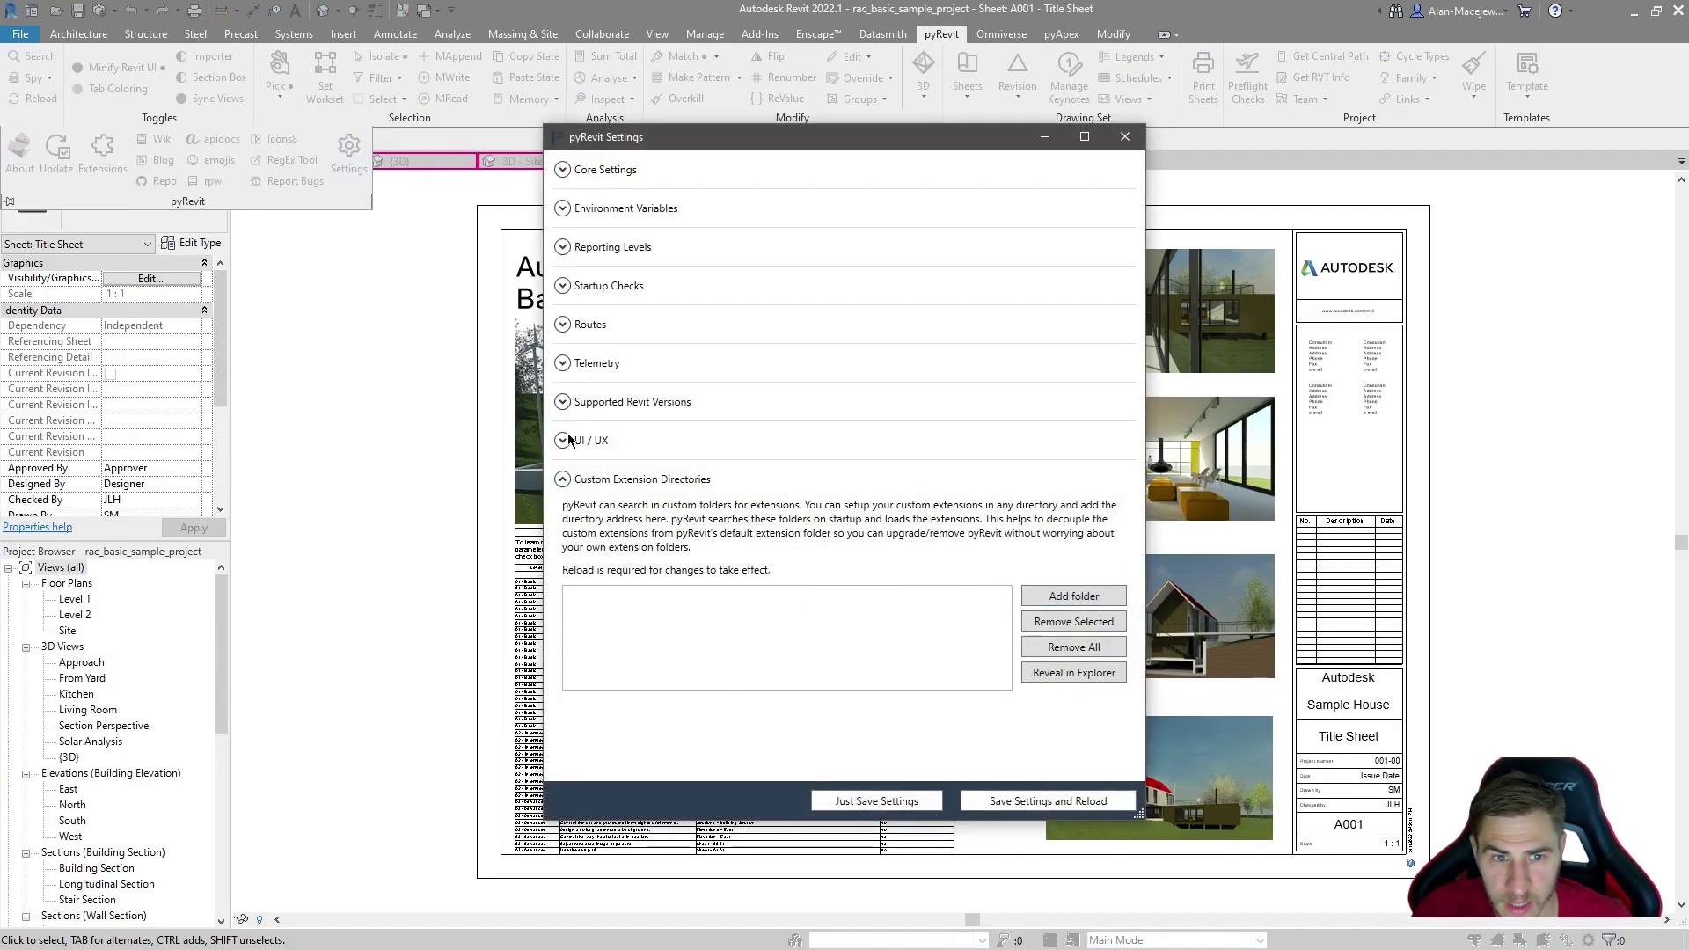
left_click(568, 440)
scroll(750, 506, "down", 8)
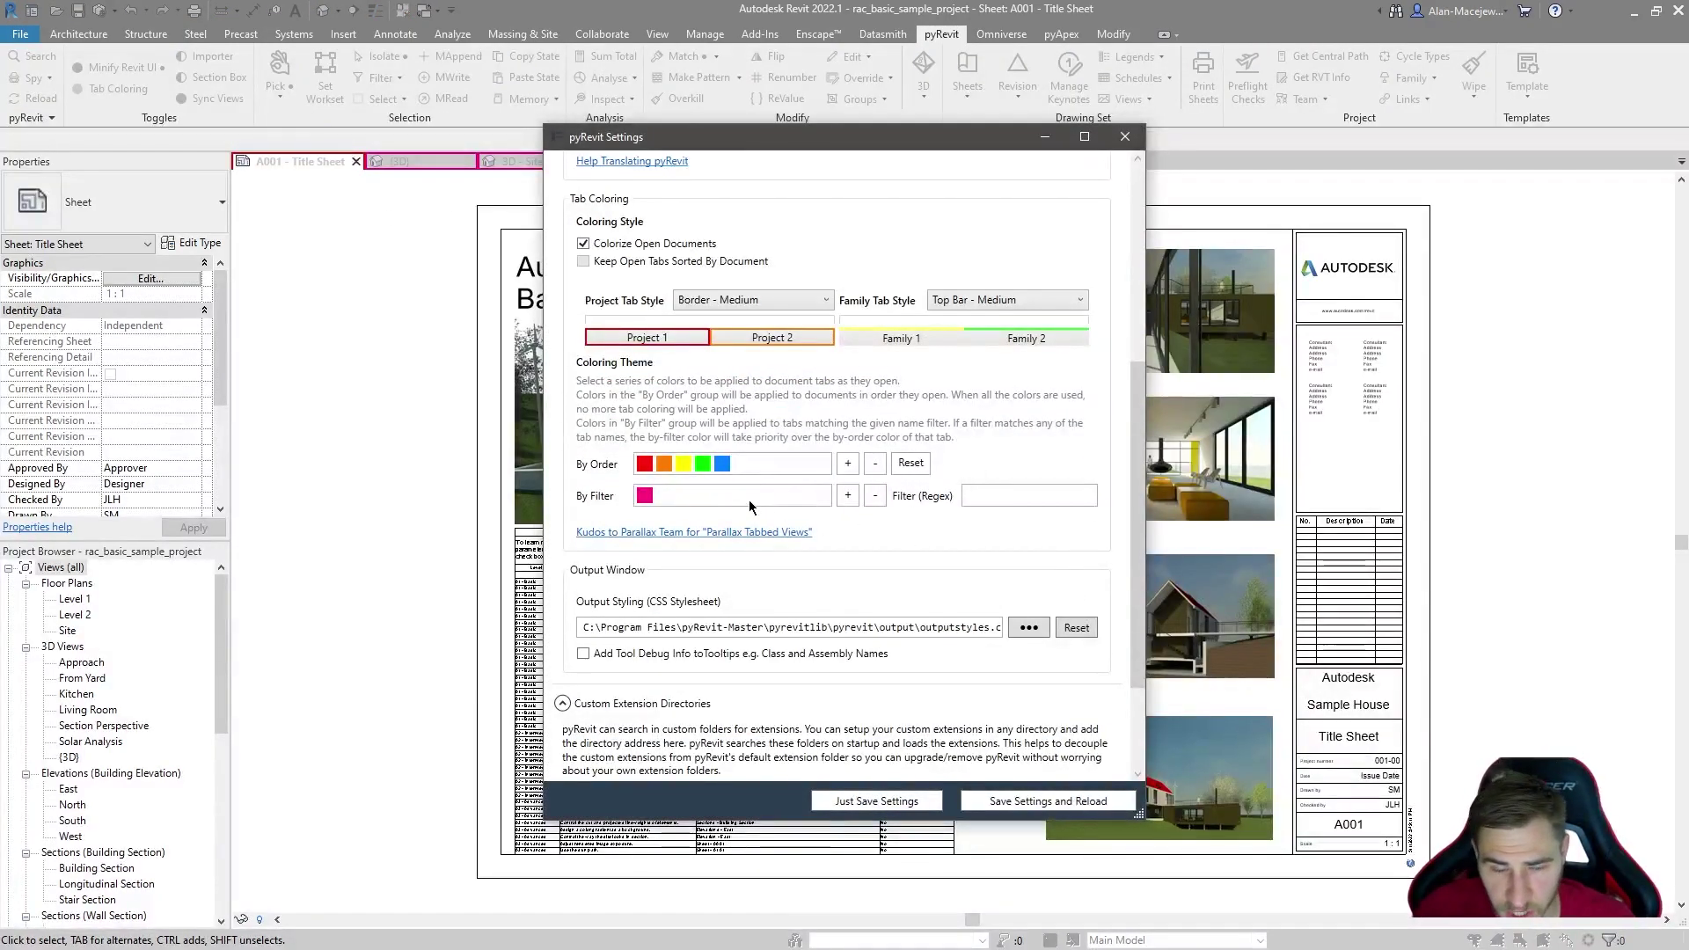
left_click(645, 495)
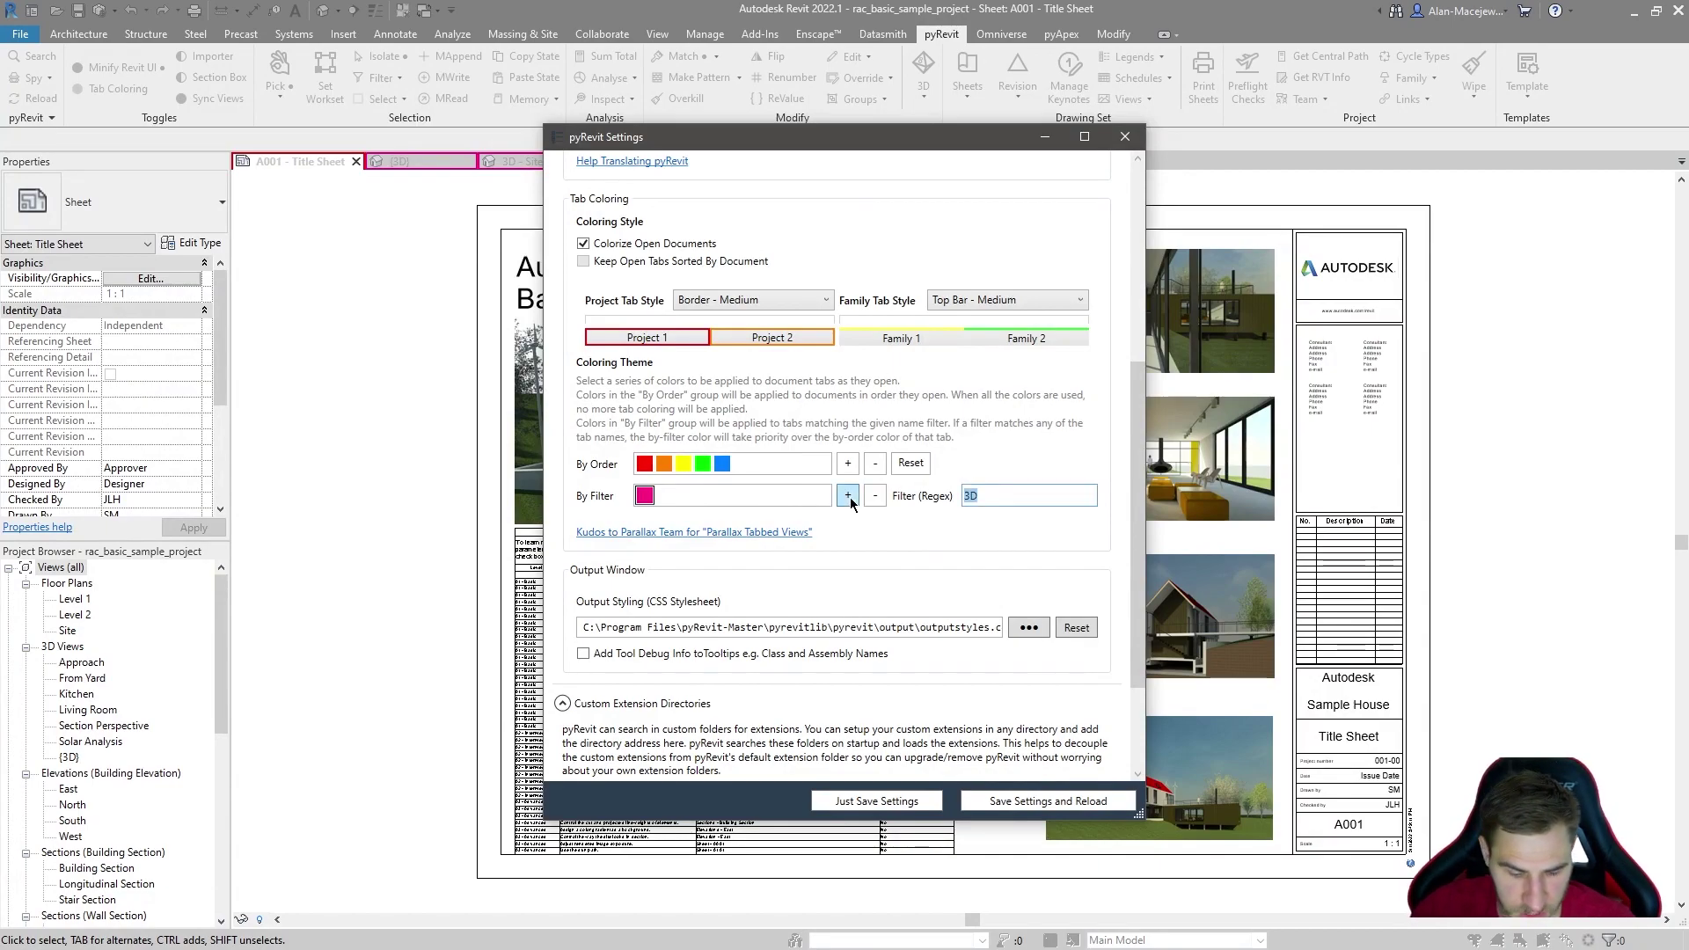
type("Sample")
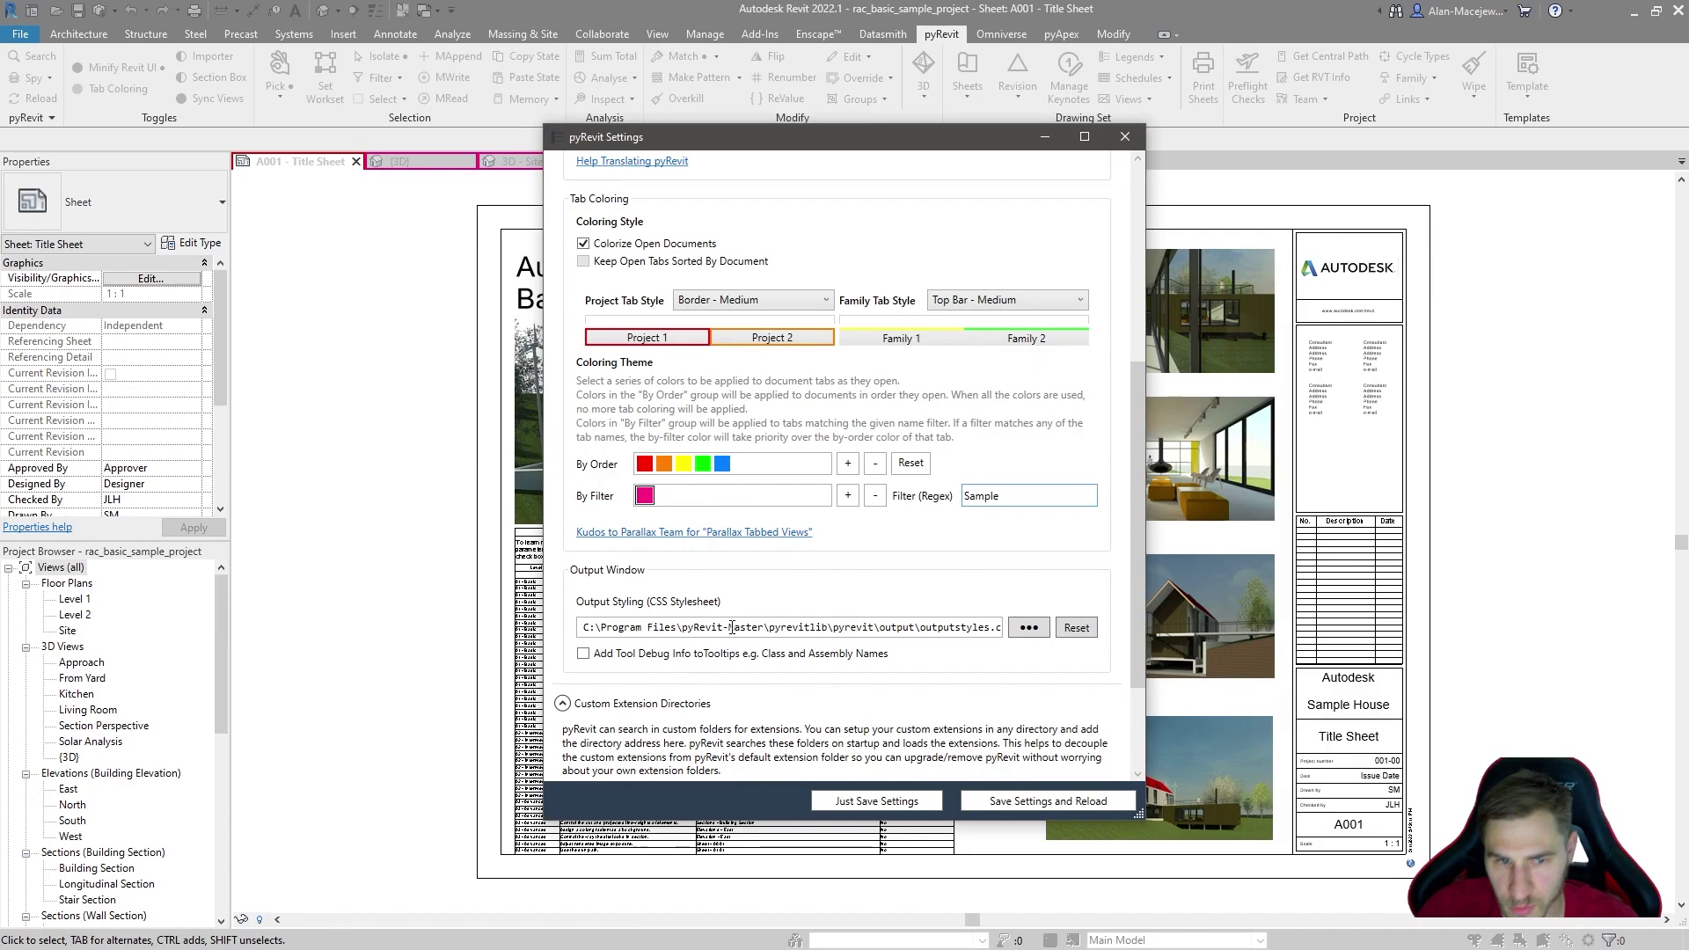
left_click(827, 808)
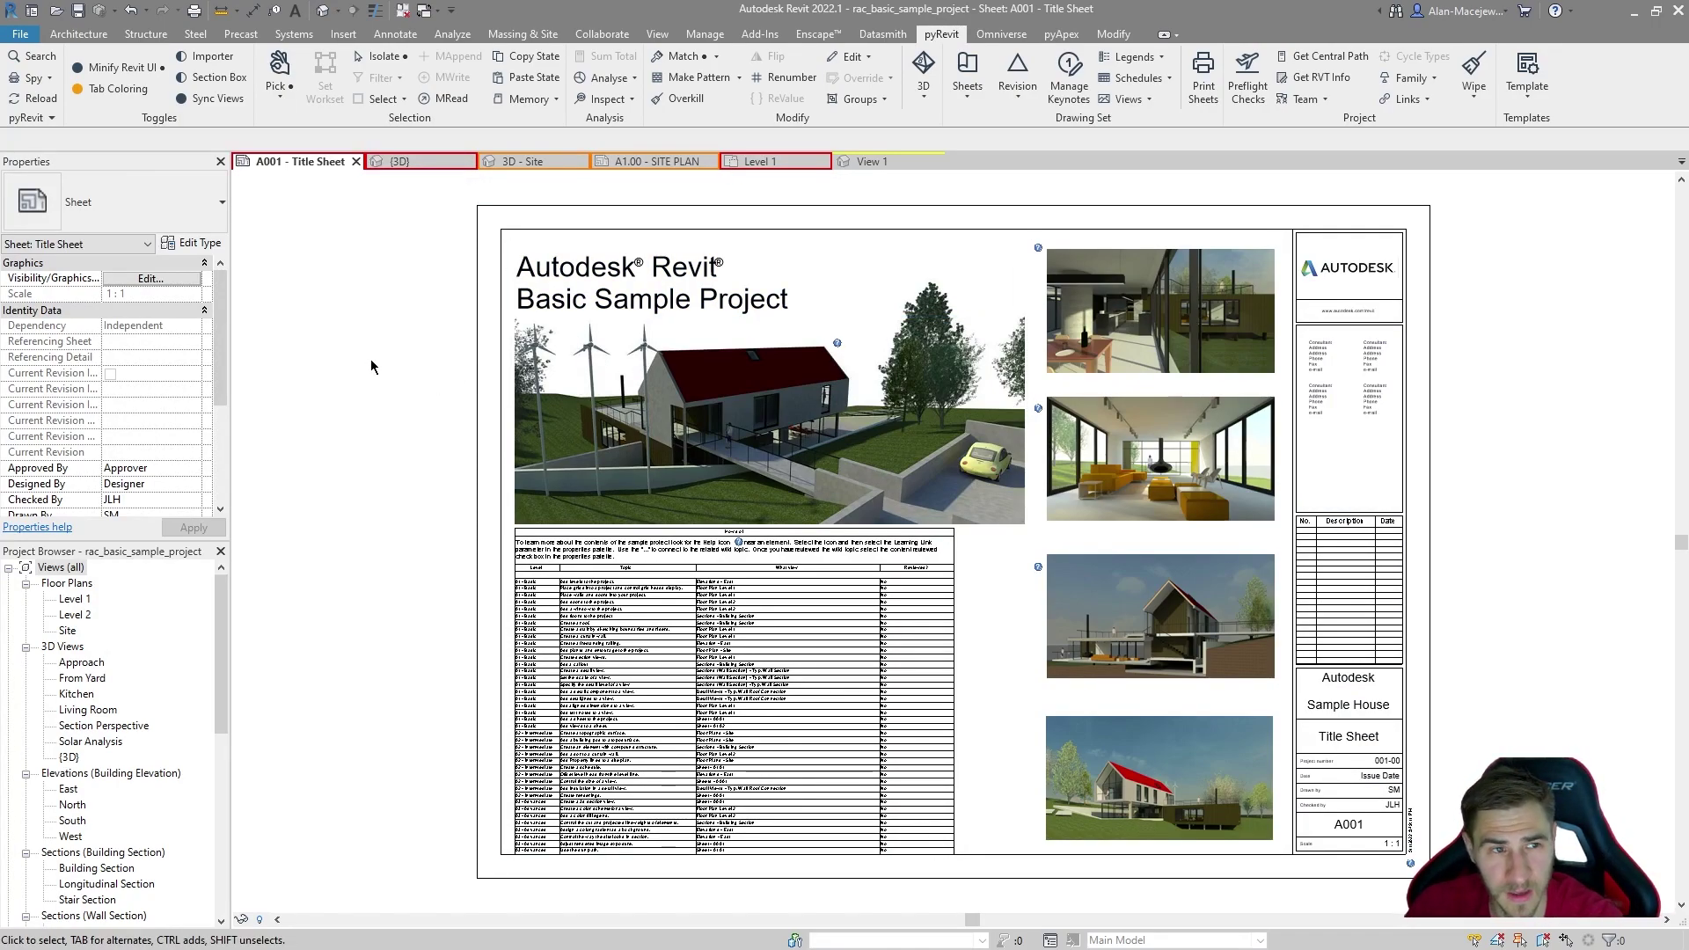
Step: Reopen the pyRevit settings and bring up the tab coloring options of the UI / UX section
left_click(51, 118)
left_click(349, 157)
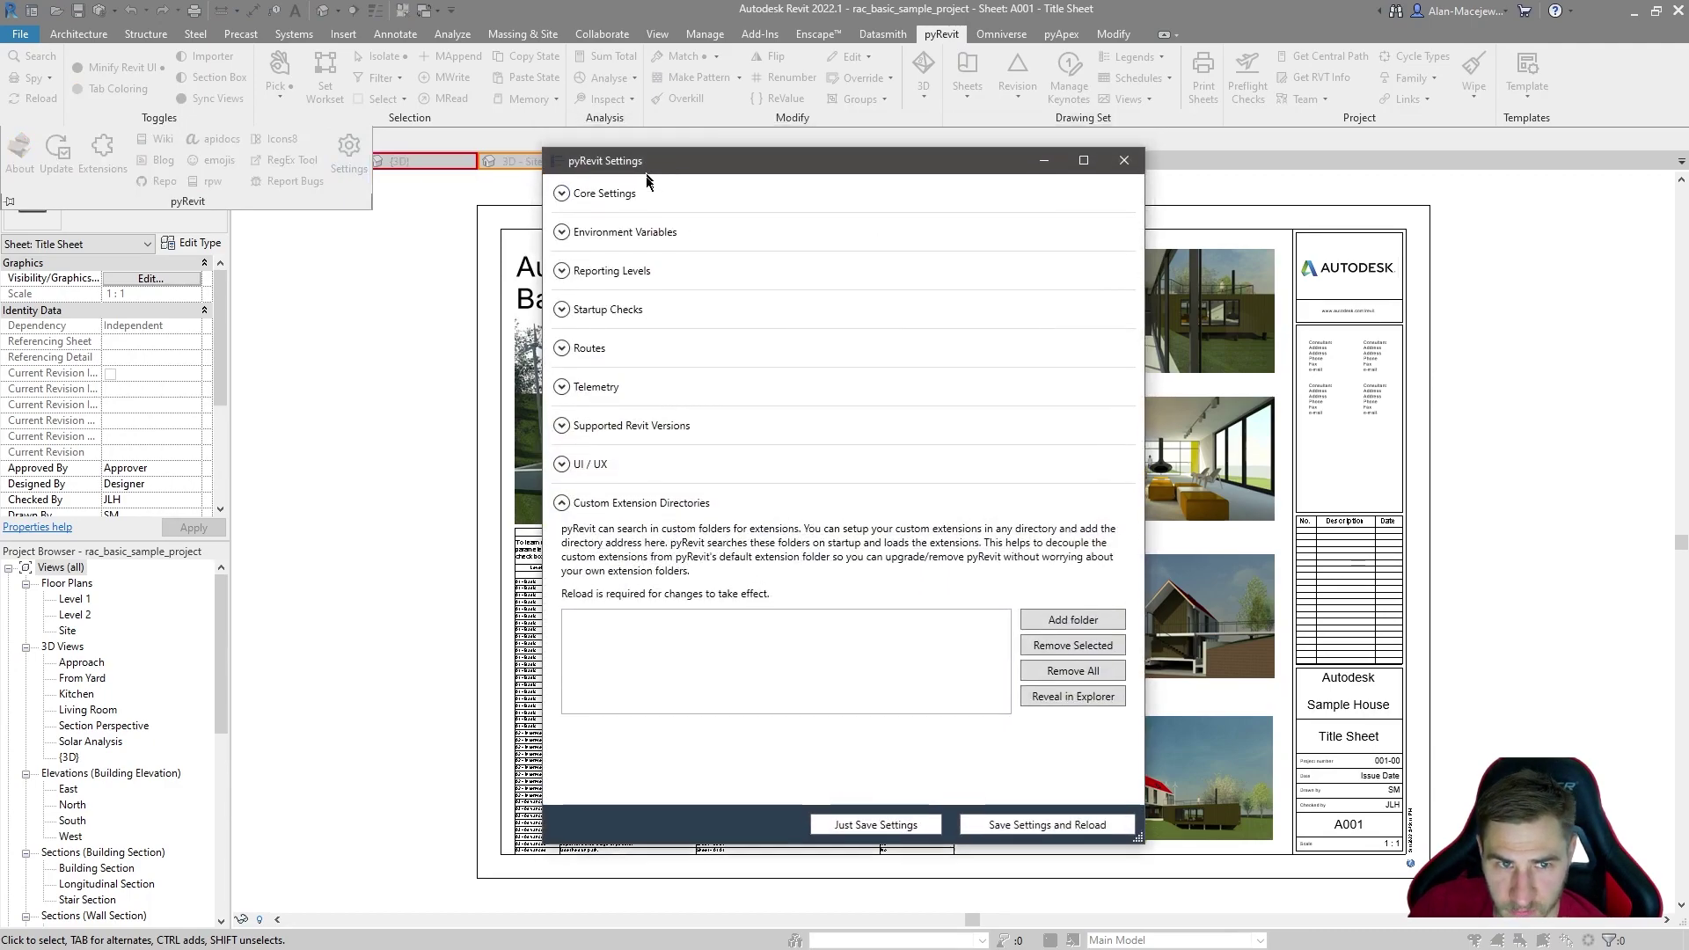
left_click_drag(646, 176, 660, 223)
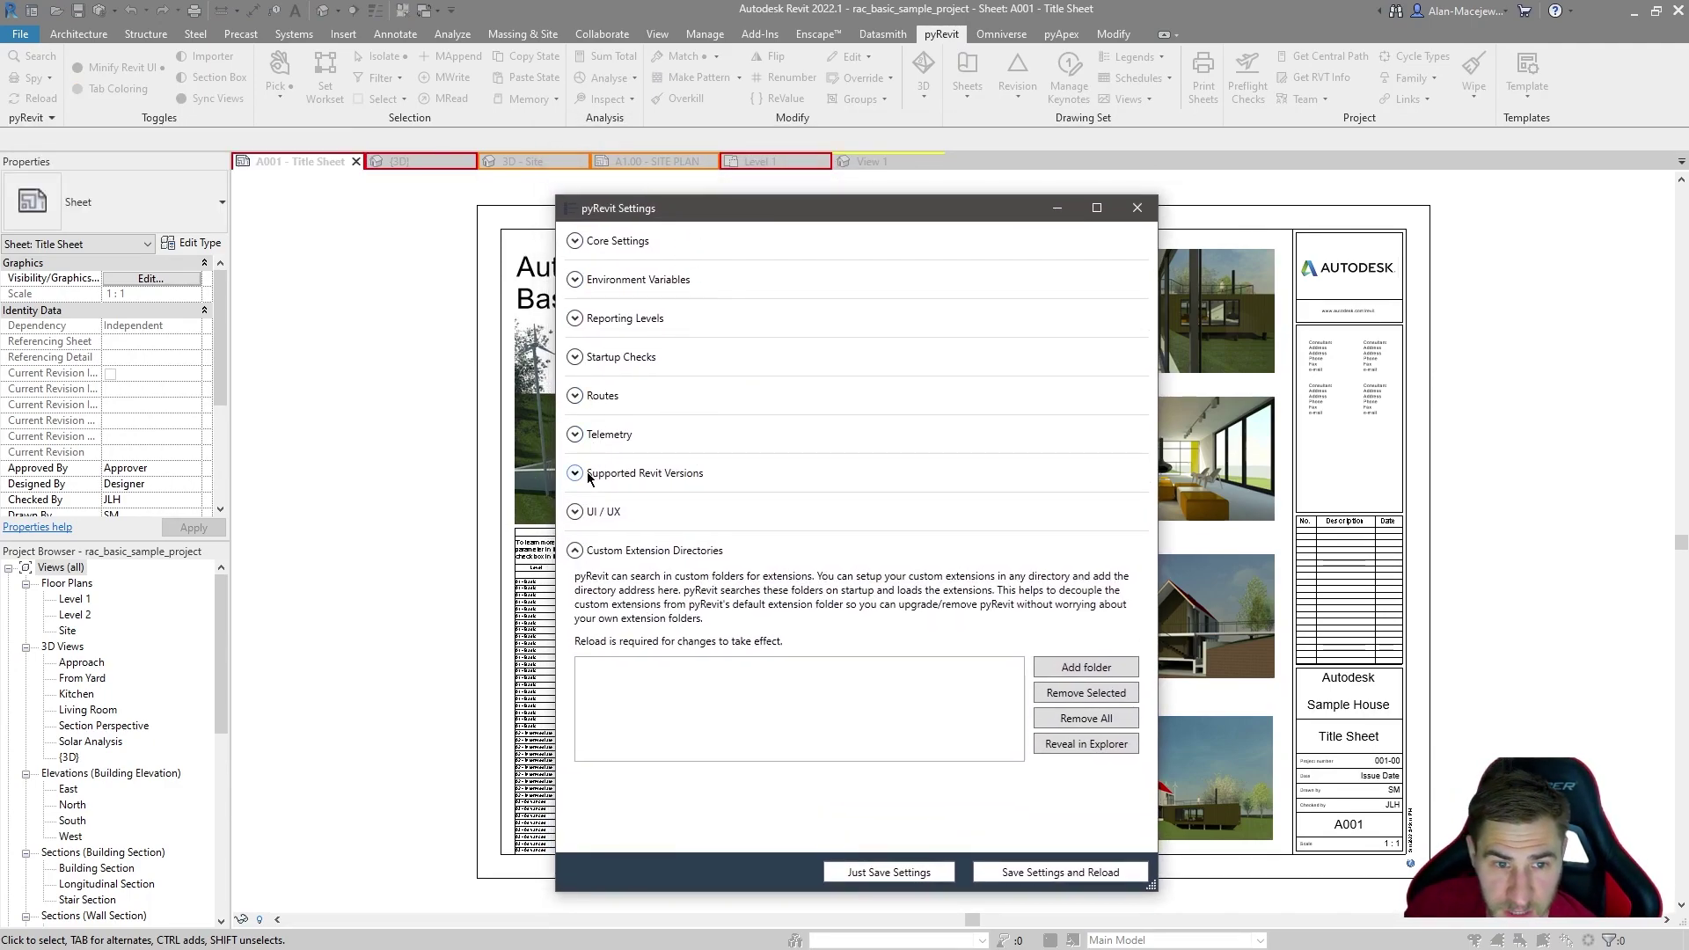
left_click(574, 511)
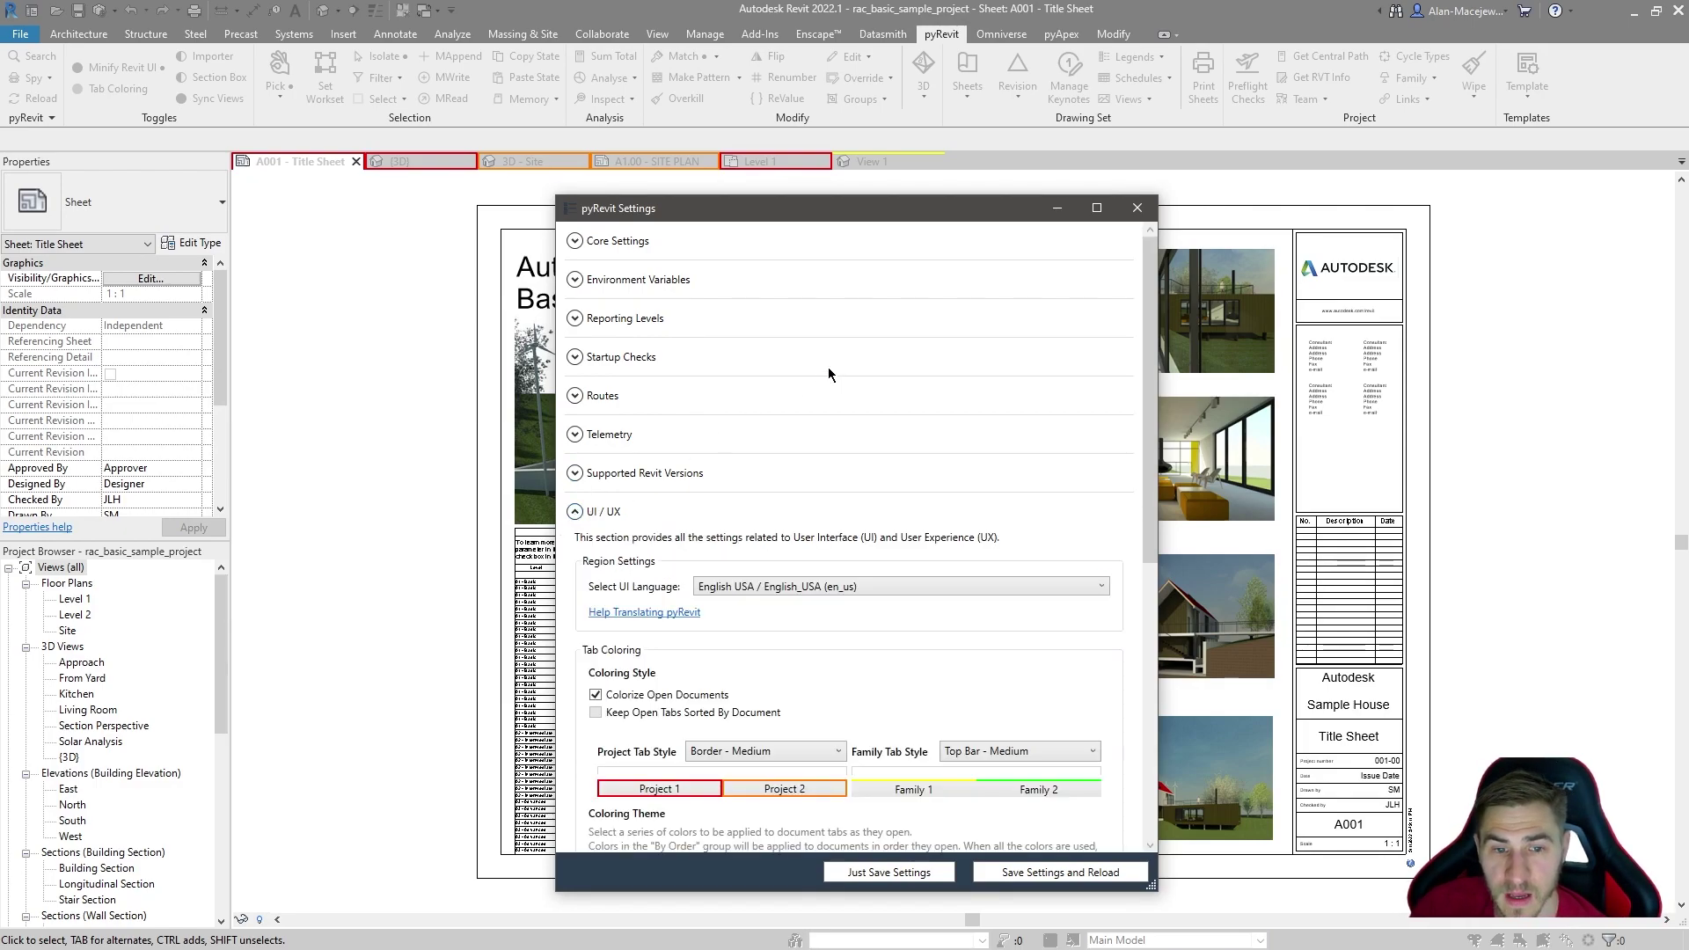
scroll(834, 374, "down", 3)
scroll(840, 380, "down", 3)
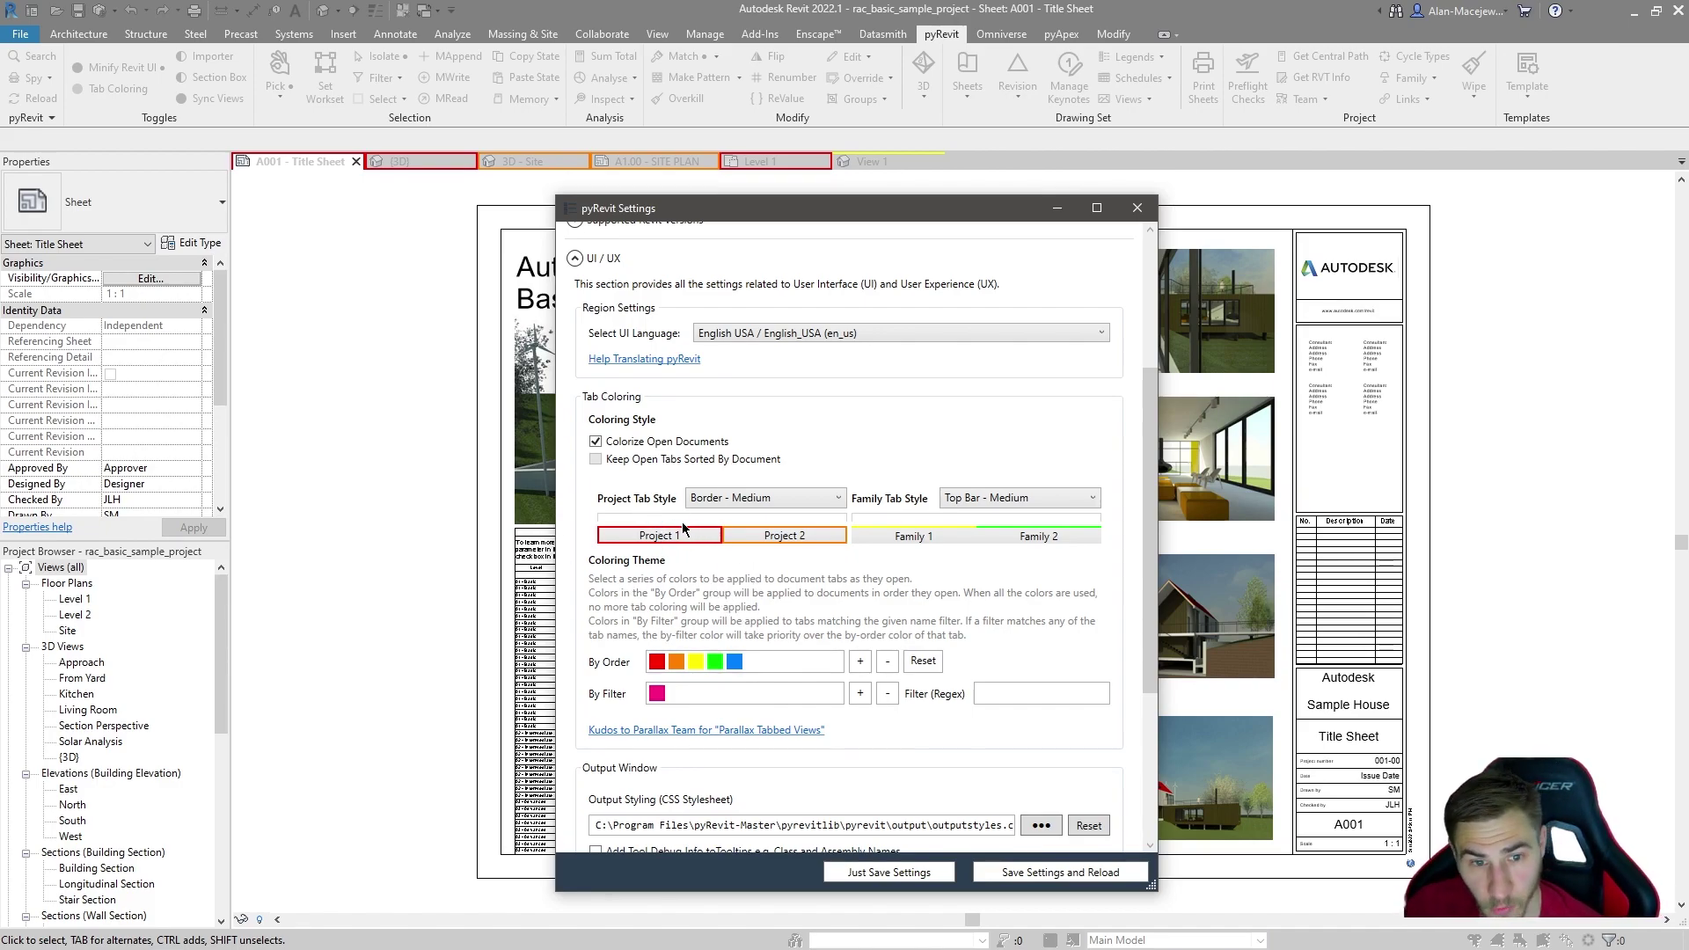
Step: Change the first By Order color from red to the basic dark green (RGB 0, 128, 64) and save the settings without reloading
left_click(677, 667)
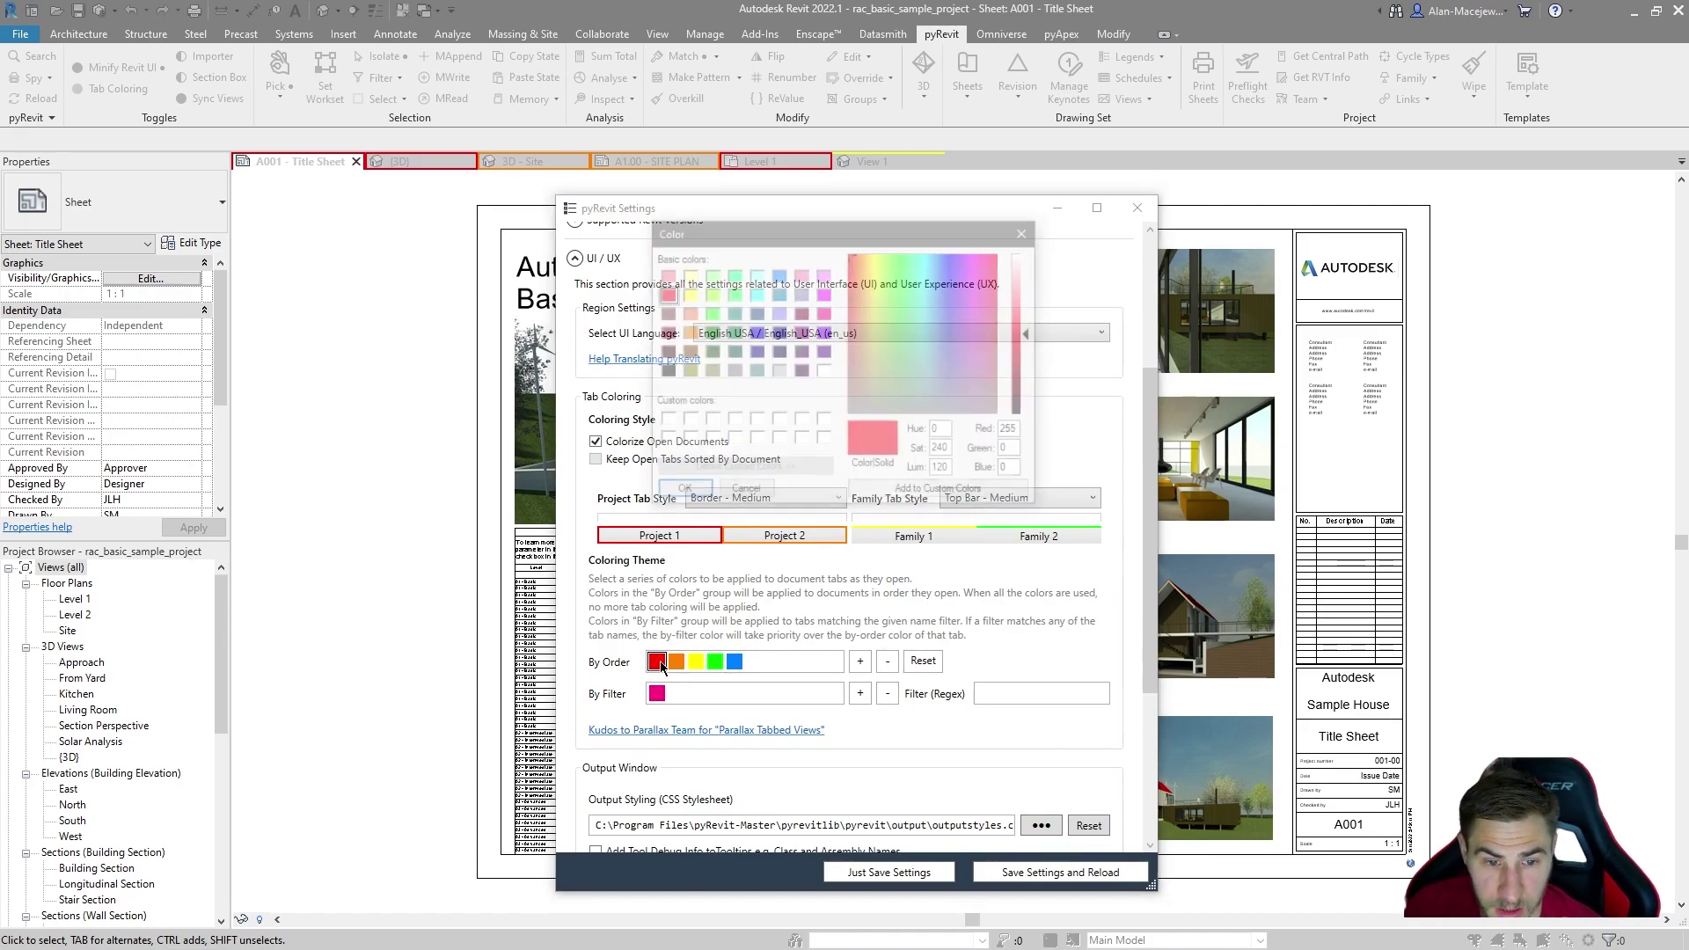
left_click(733, 313)
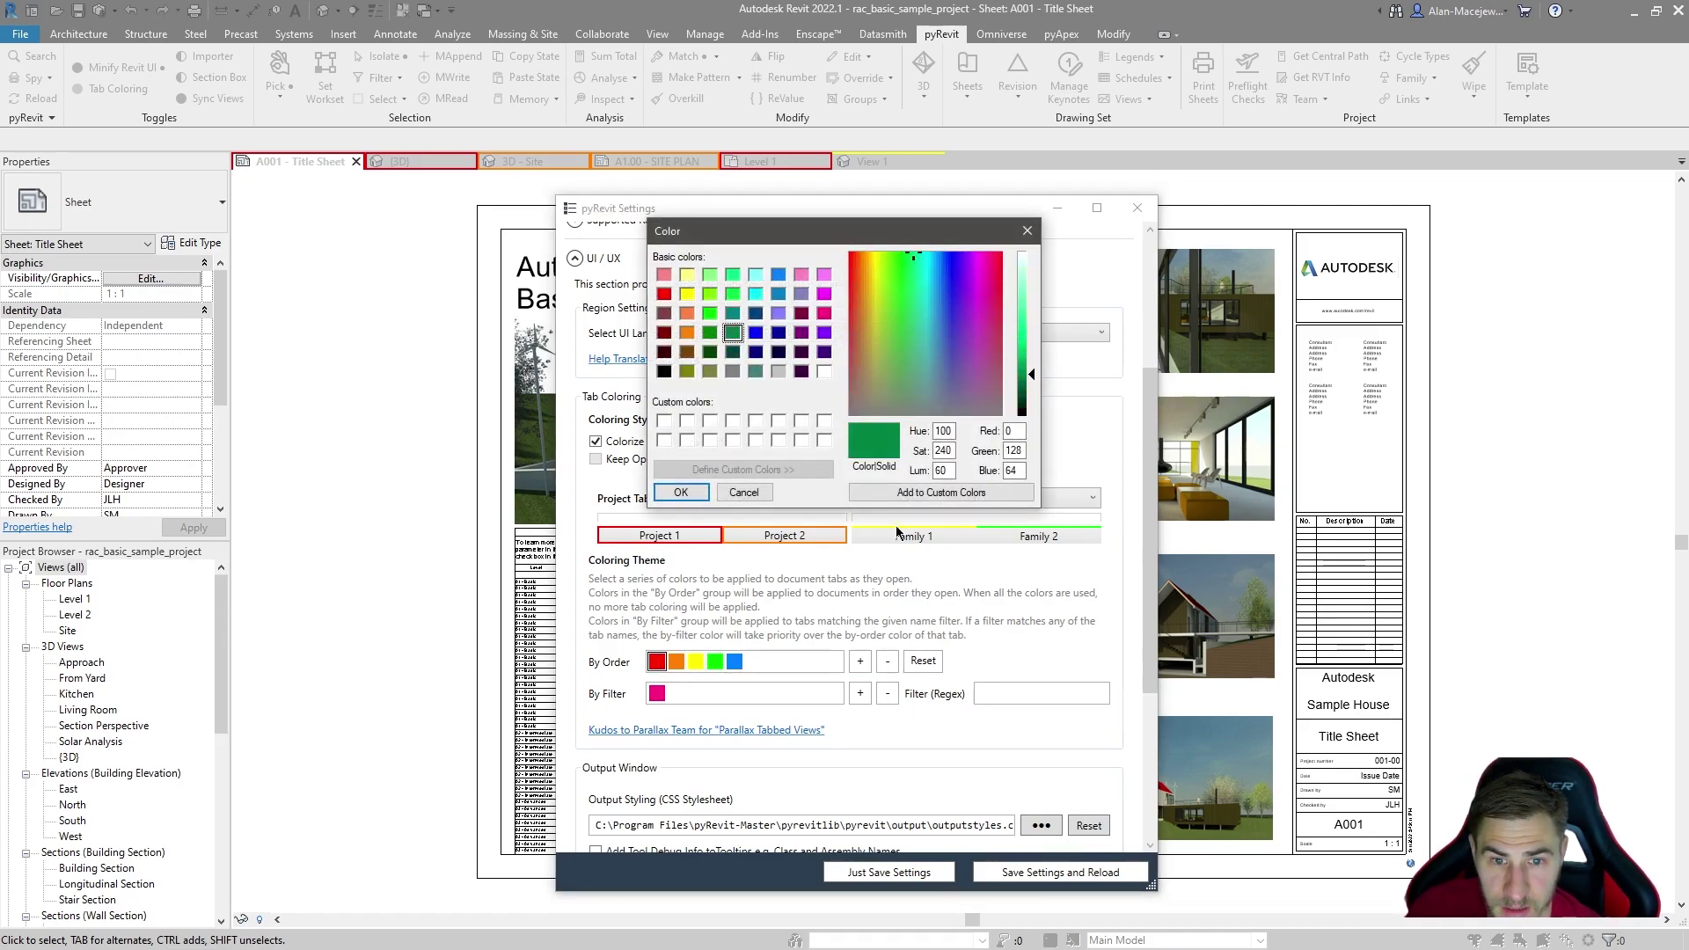
left_click(680, 492)
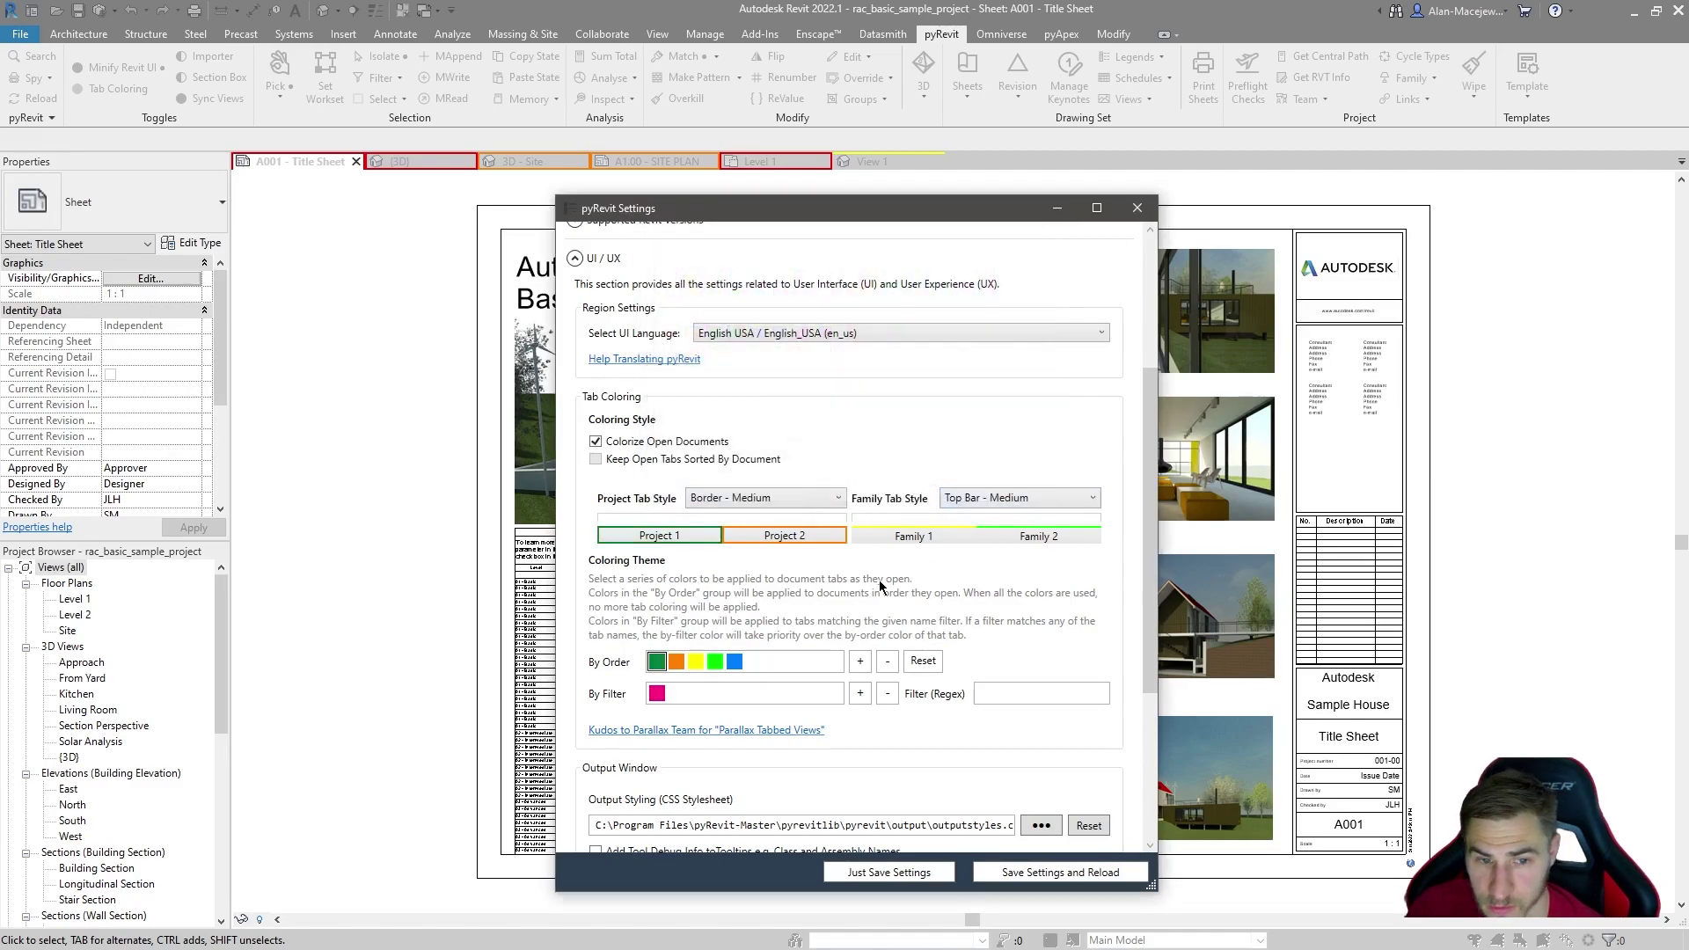
left_click(931, 870)
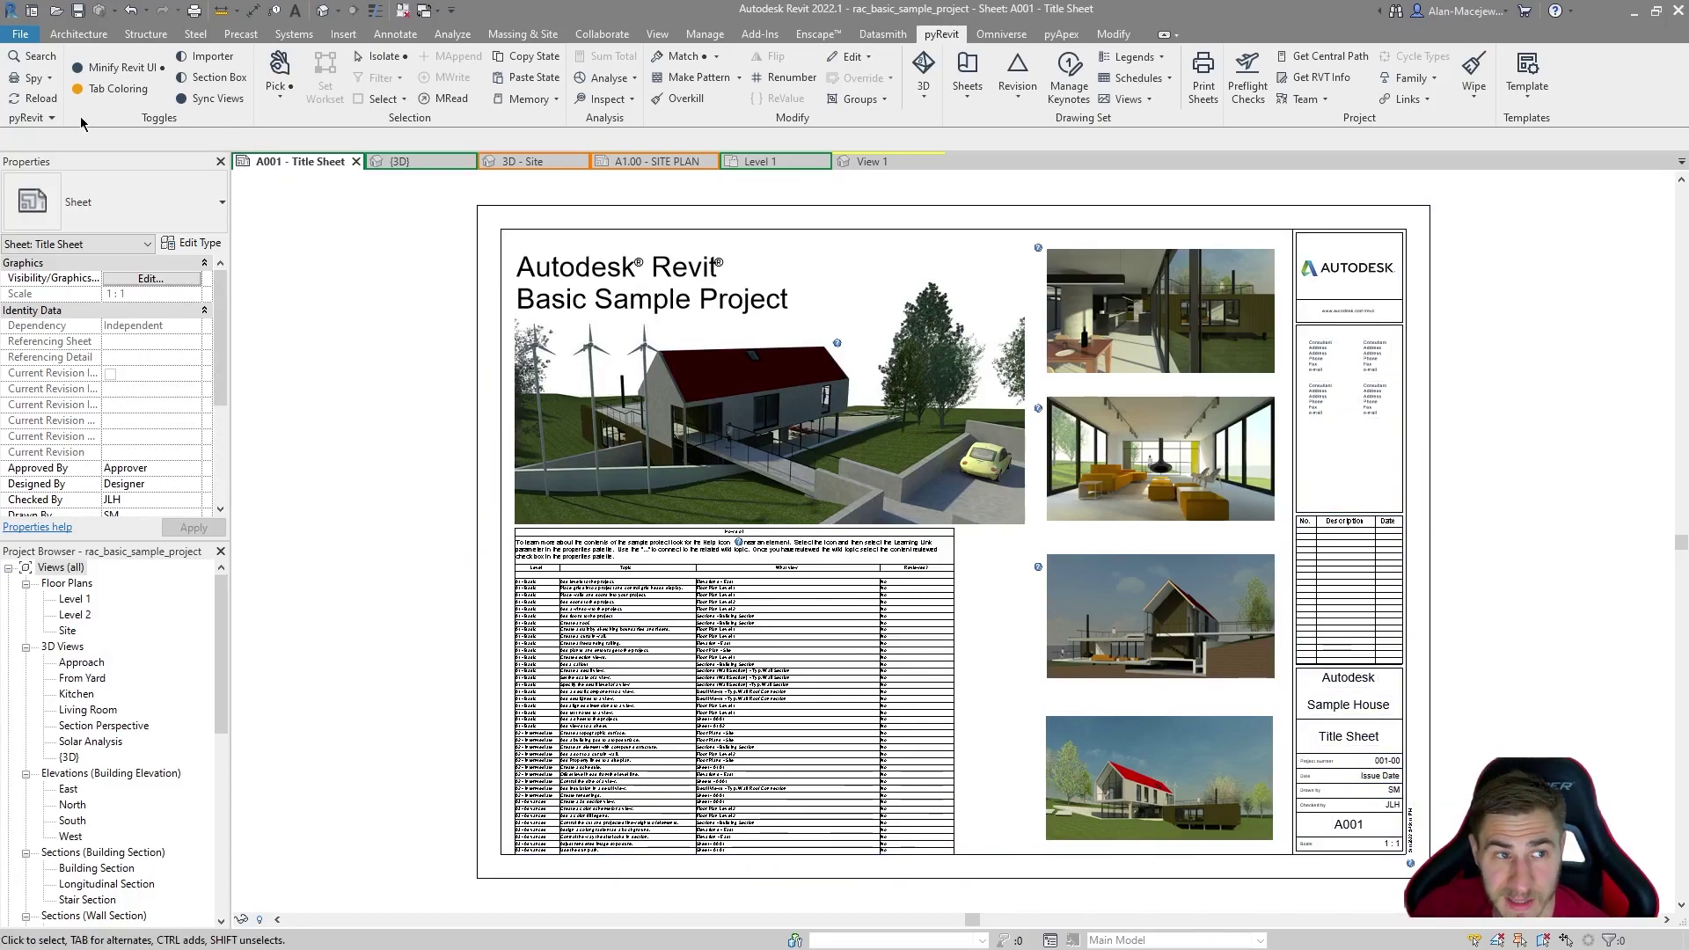
Step: Reopen the pyRevit settings, examine the Output Styling (CSS Stylesheet) path in the UI / UX section, and cancel browsing for another stylesheet
left_click(35, 117)
left_click(349, 157)
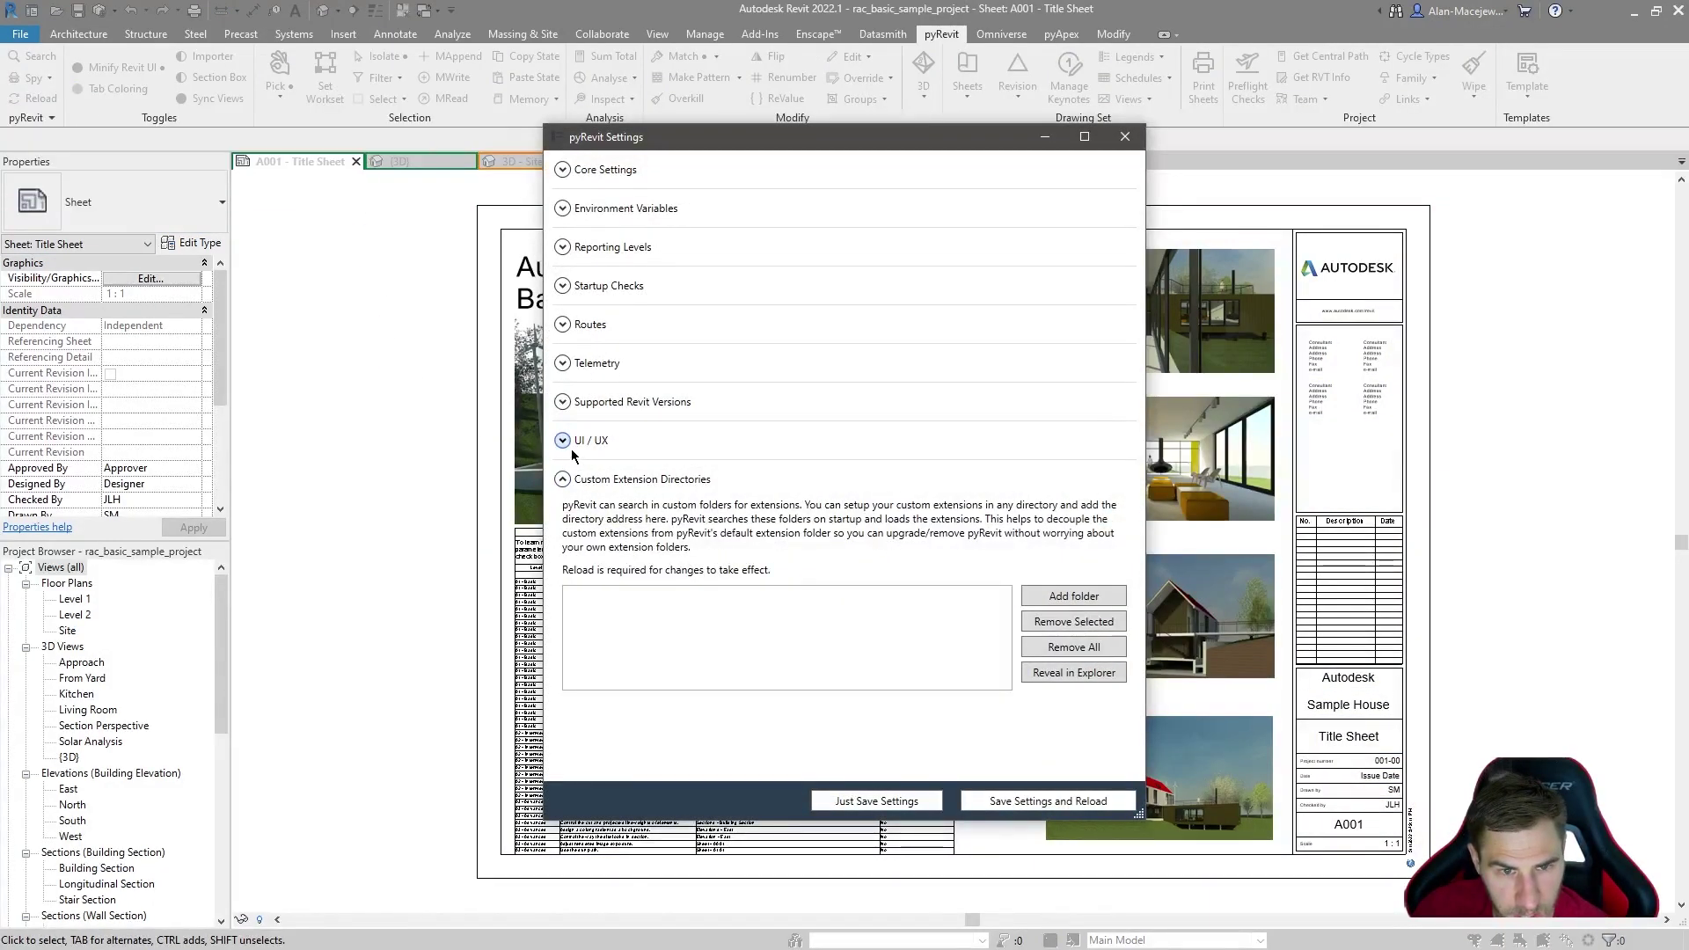
left_click(572, 445)
scroll(794, 482, "down", 6)
scroll(595, 623, "down", 3)
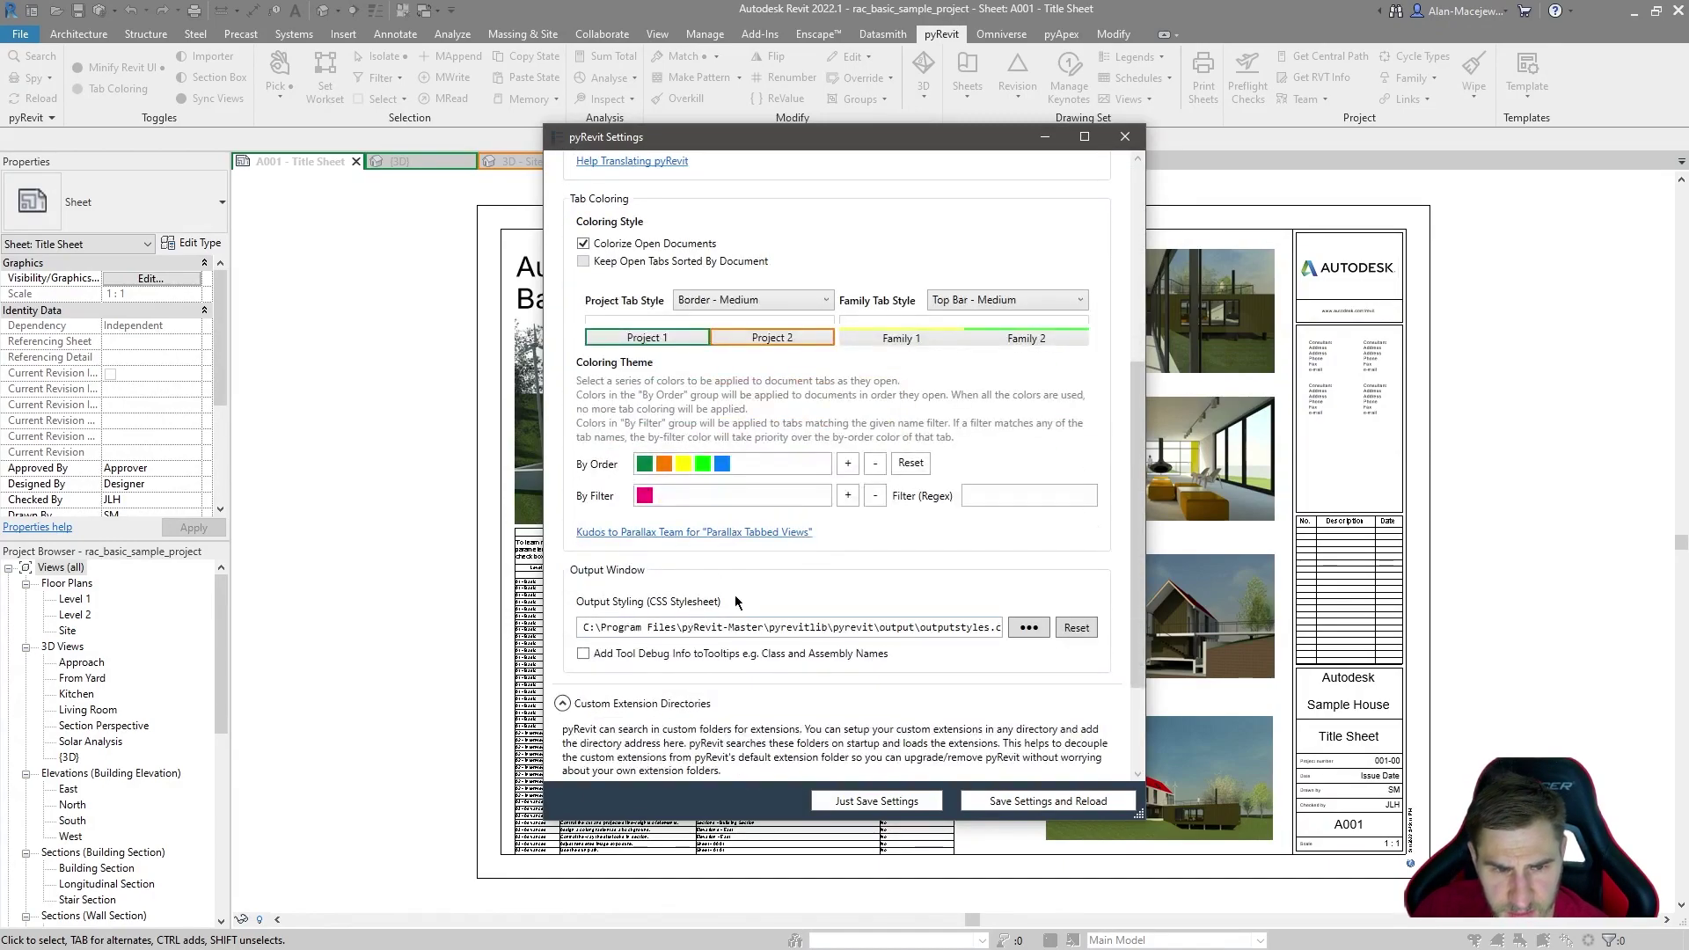
scroll(702, 559, "down", 1)
left_click_drag(582, 585, 1039, 597)
left_click(934, 583)
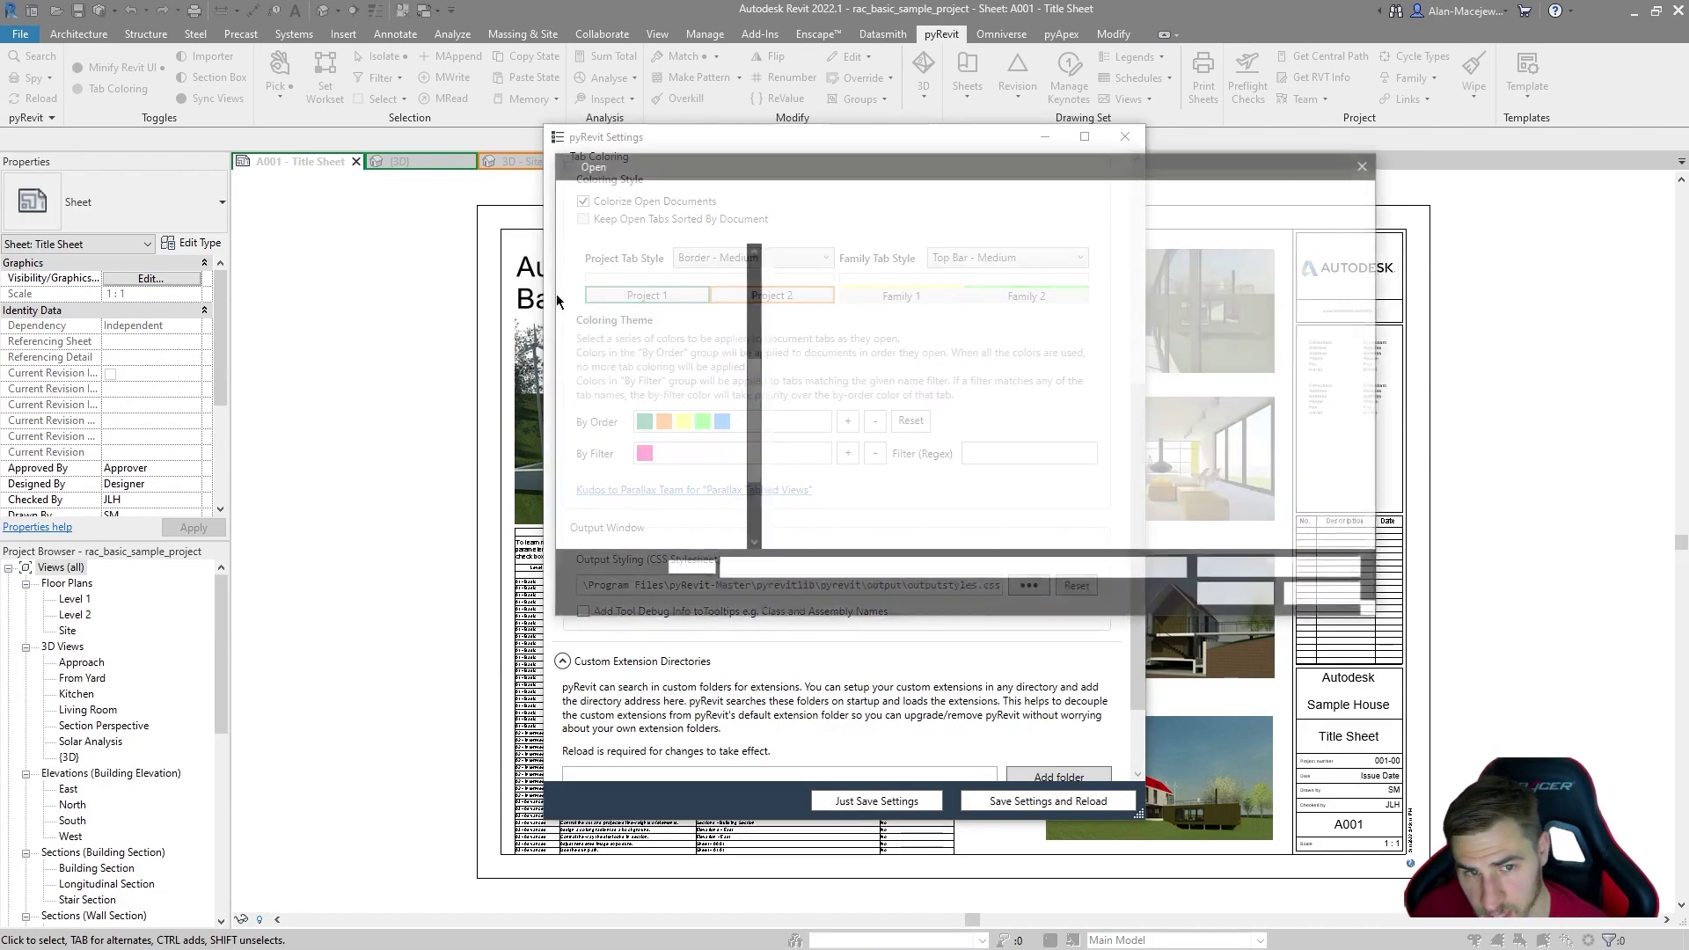
left_click(1317, 601)
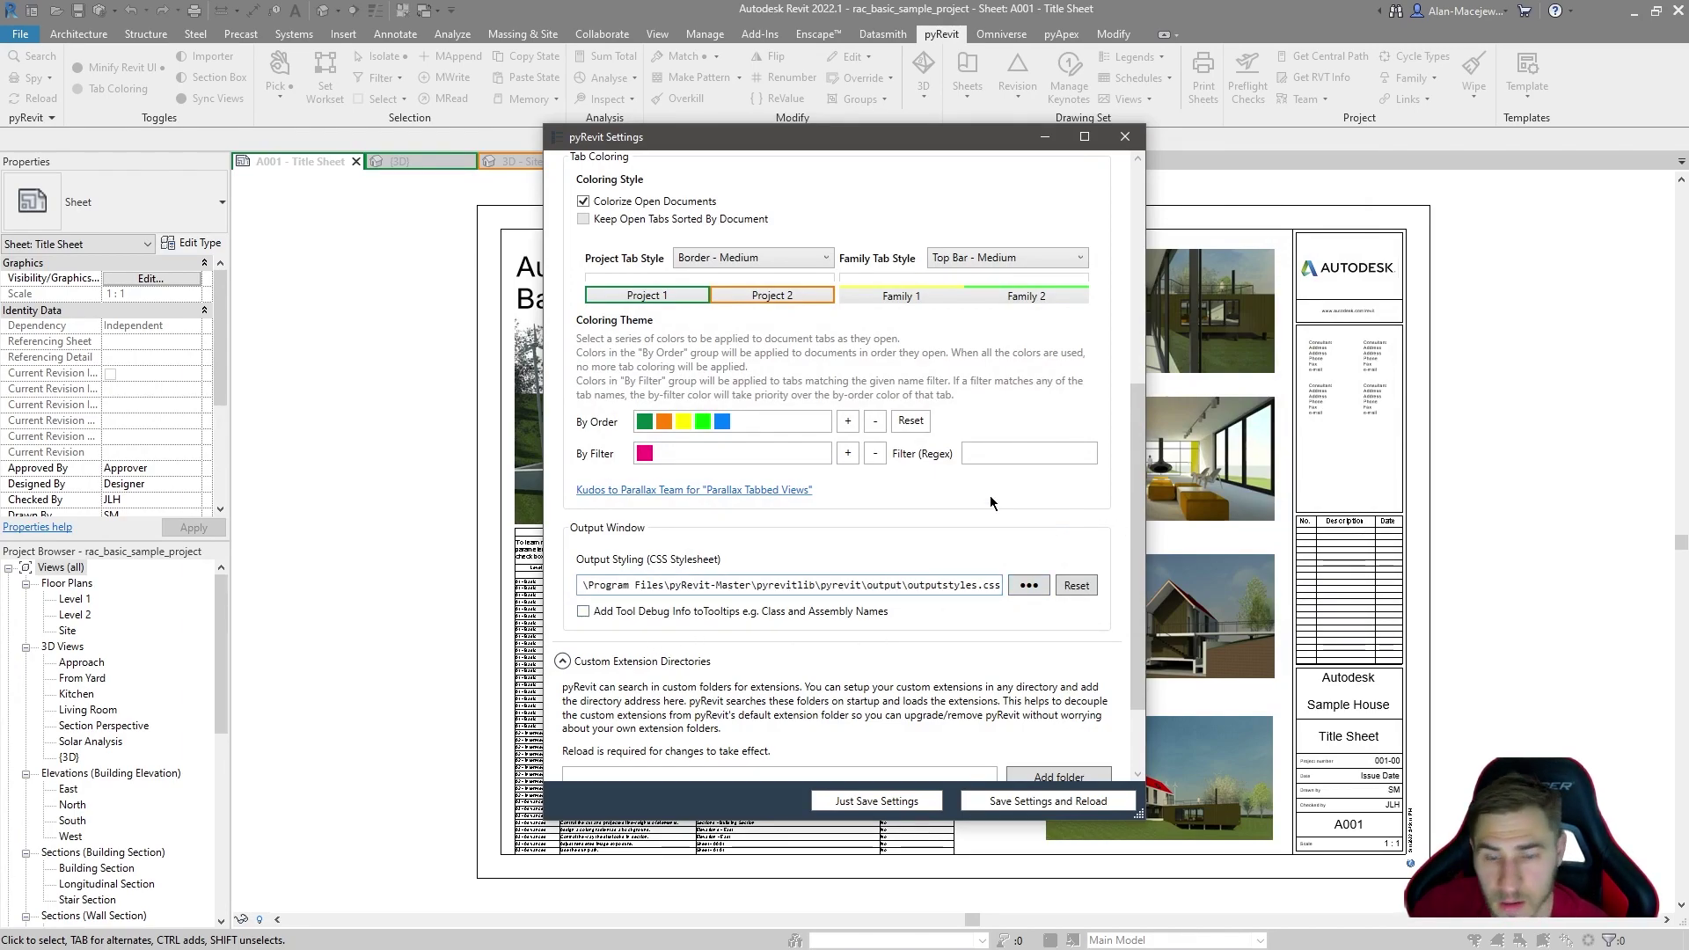
Step: Review the remaining UI / UX and tab coloring options, and close the pyRevit settings without saving
scroll(991, 502, "down", 2)
scroll(944, 502, "down", 1)
scroll(936, 493, "up", 5)
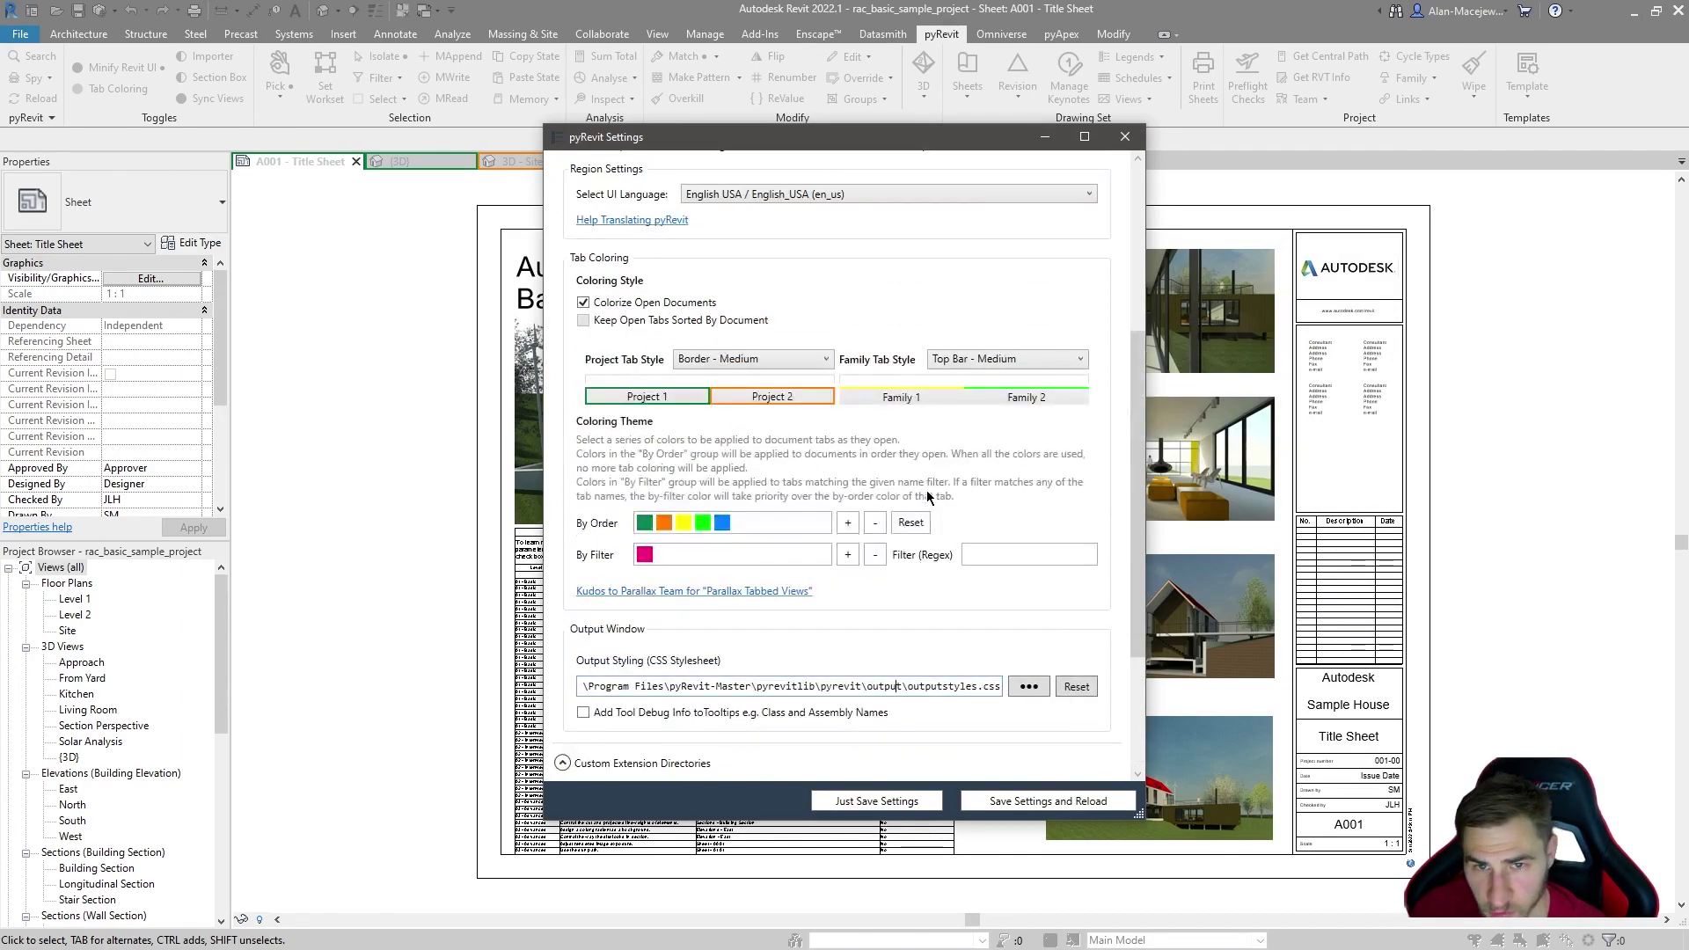
scroll(762, 615, "up", 2)
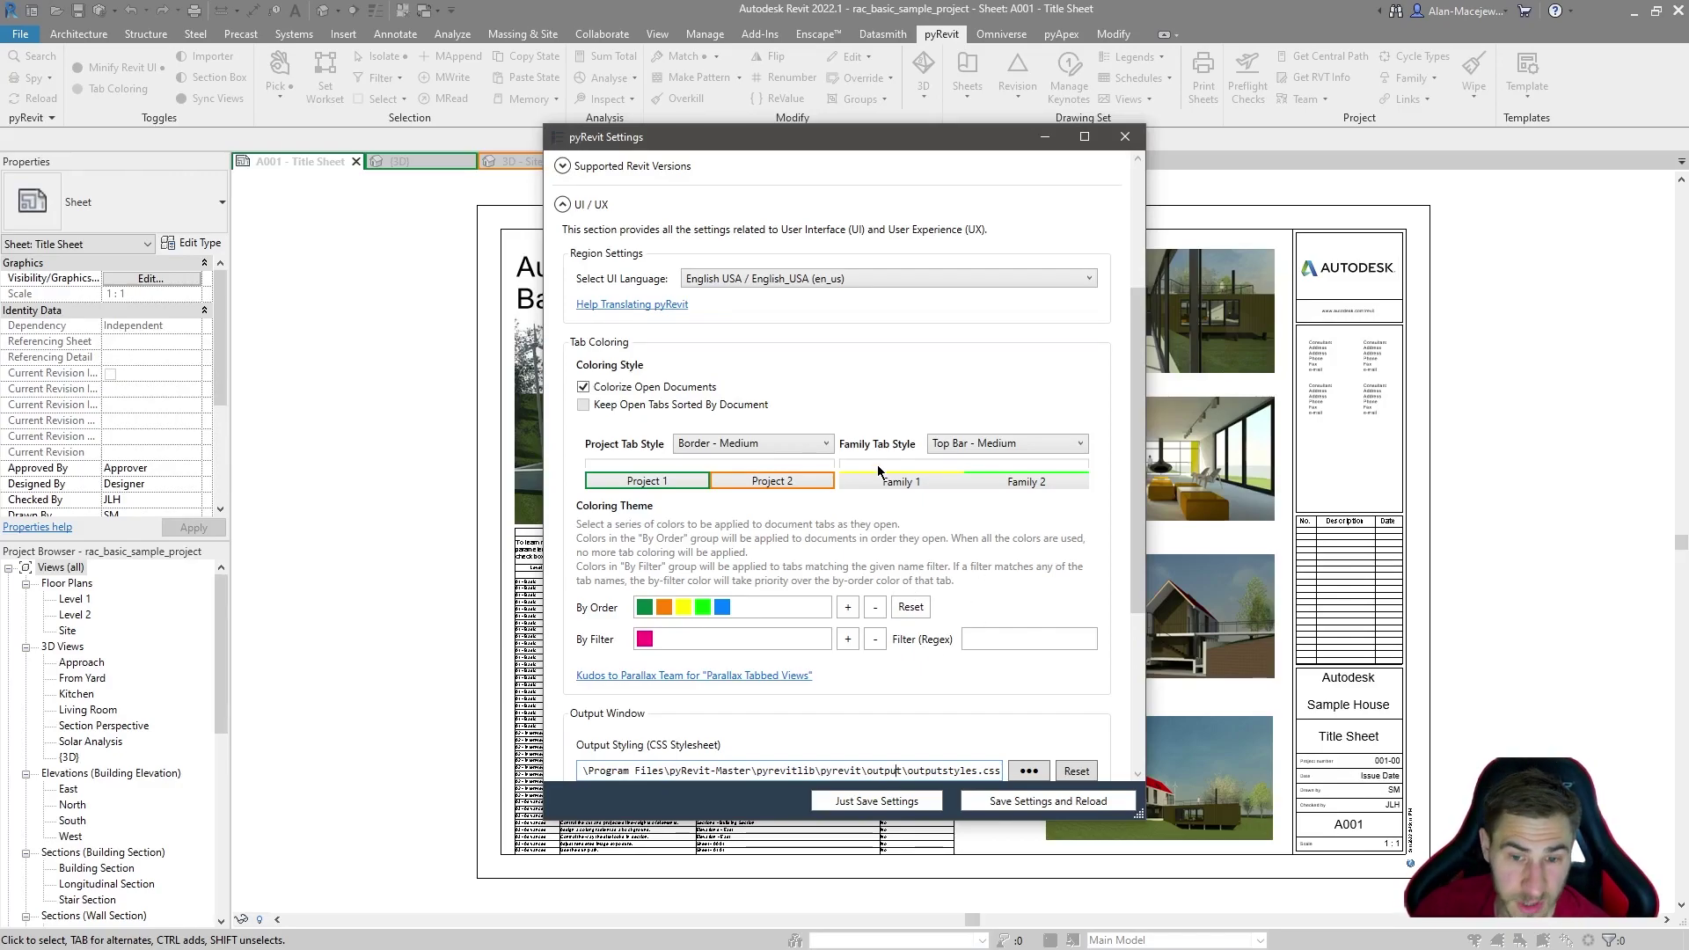
left_click(1125, 136)
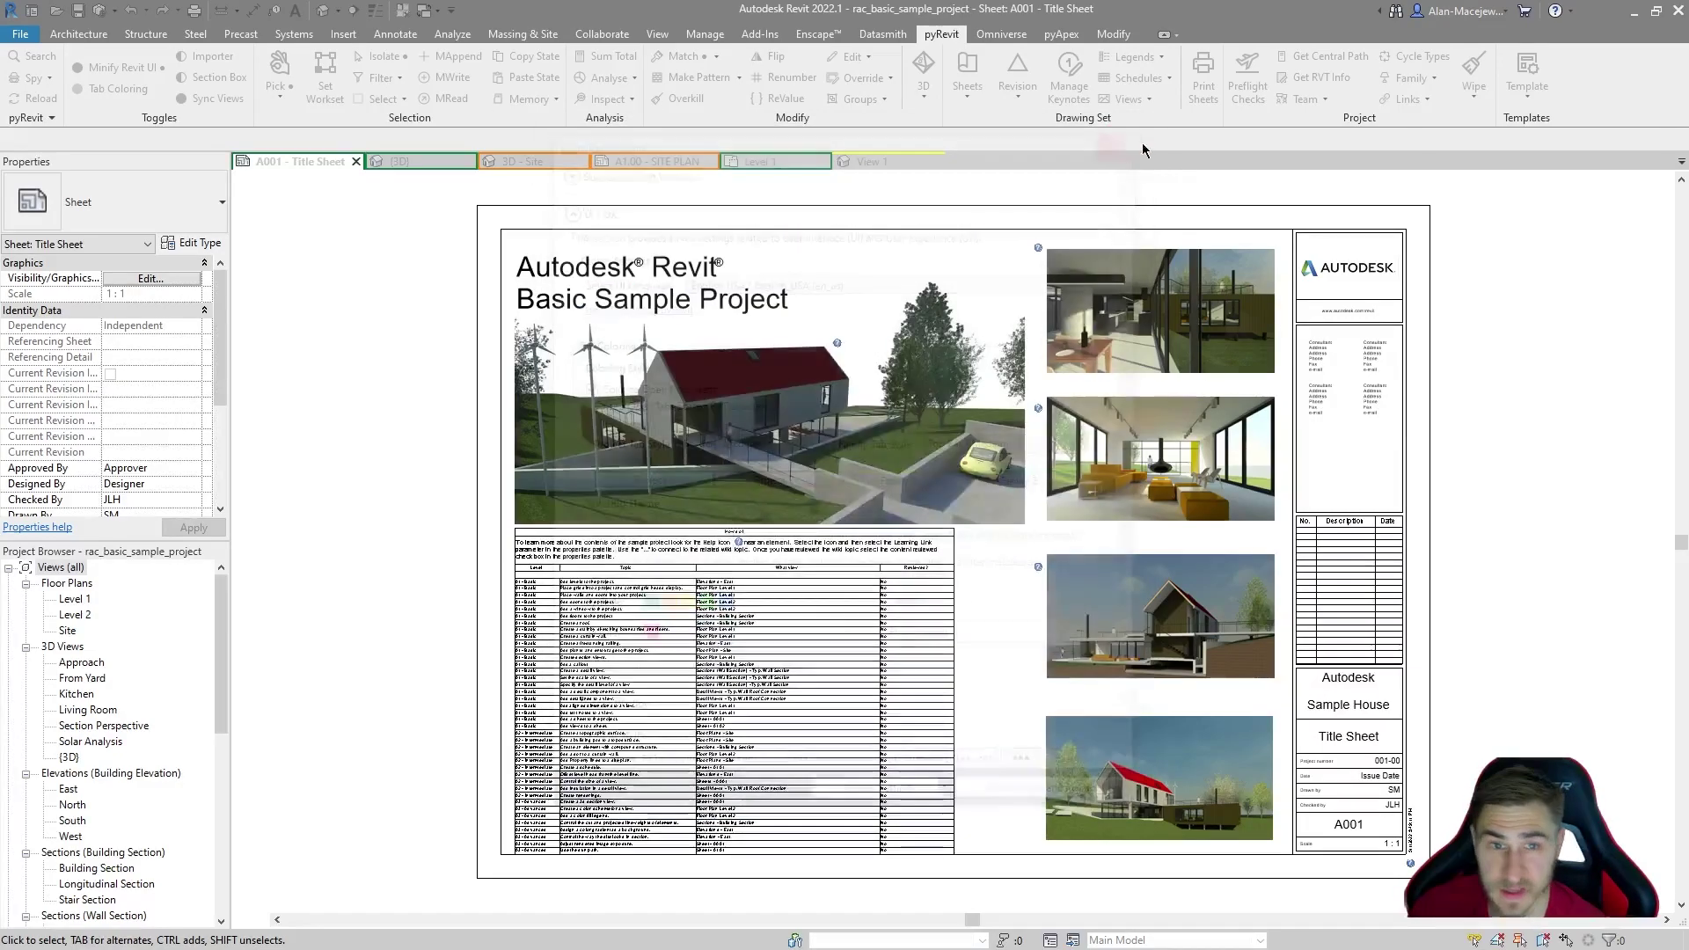
left_click(1168, 330)
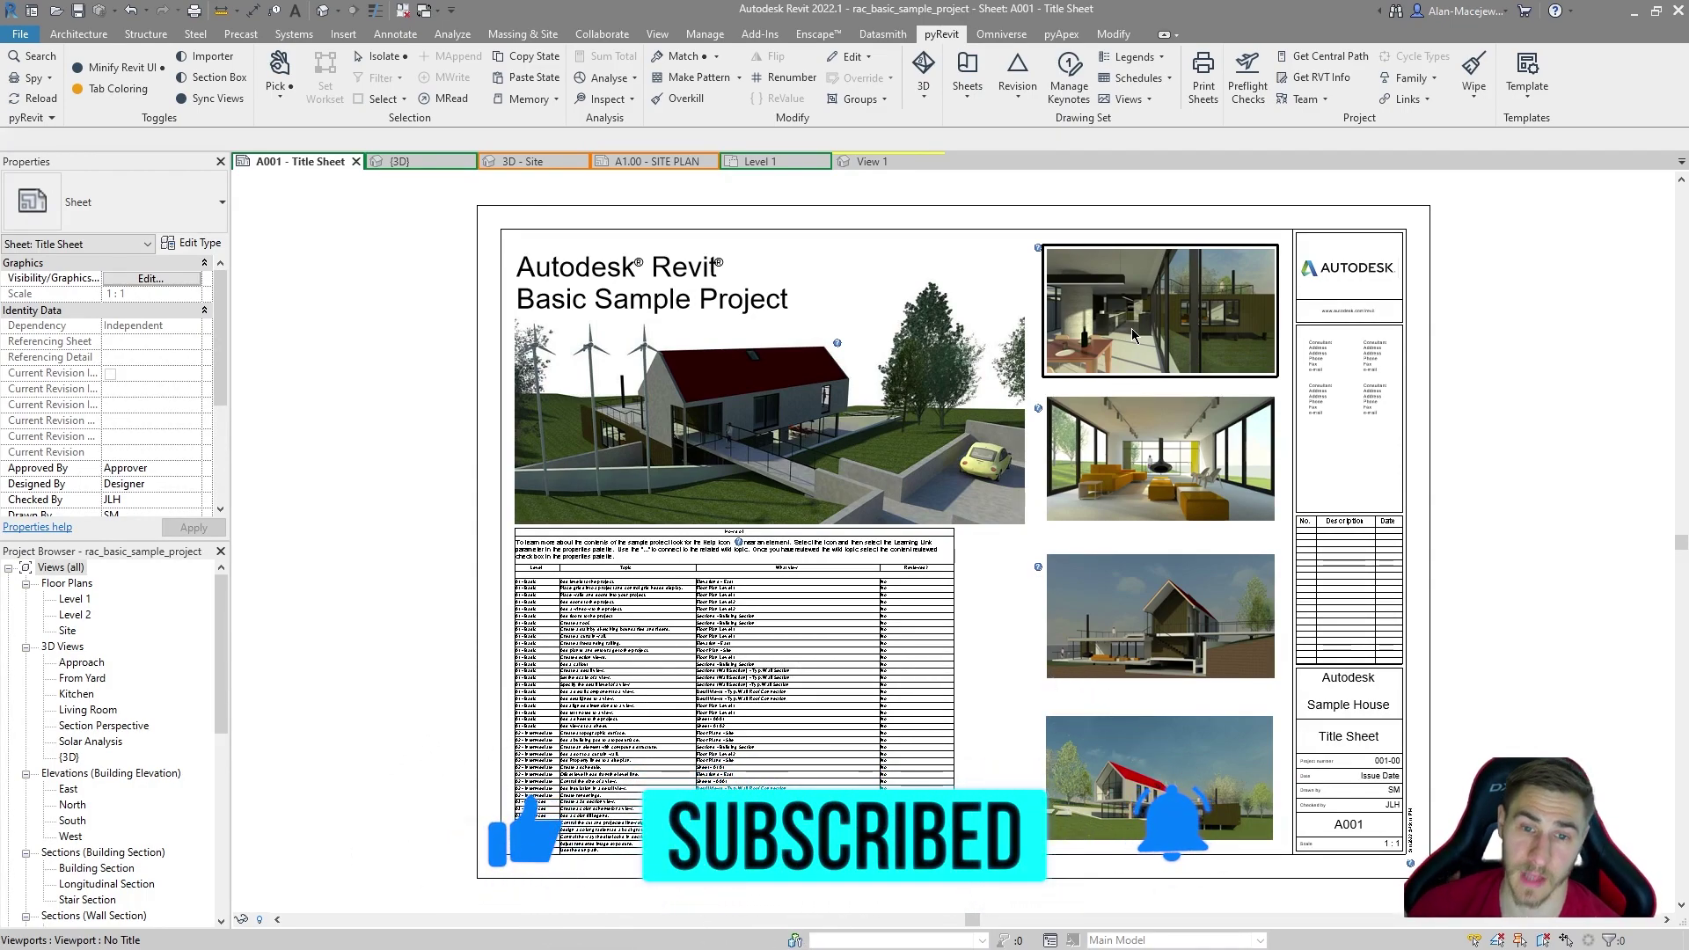
key("Escape")
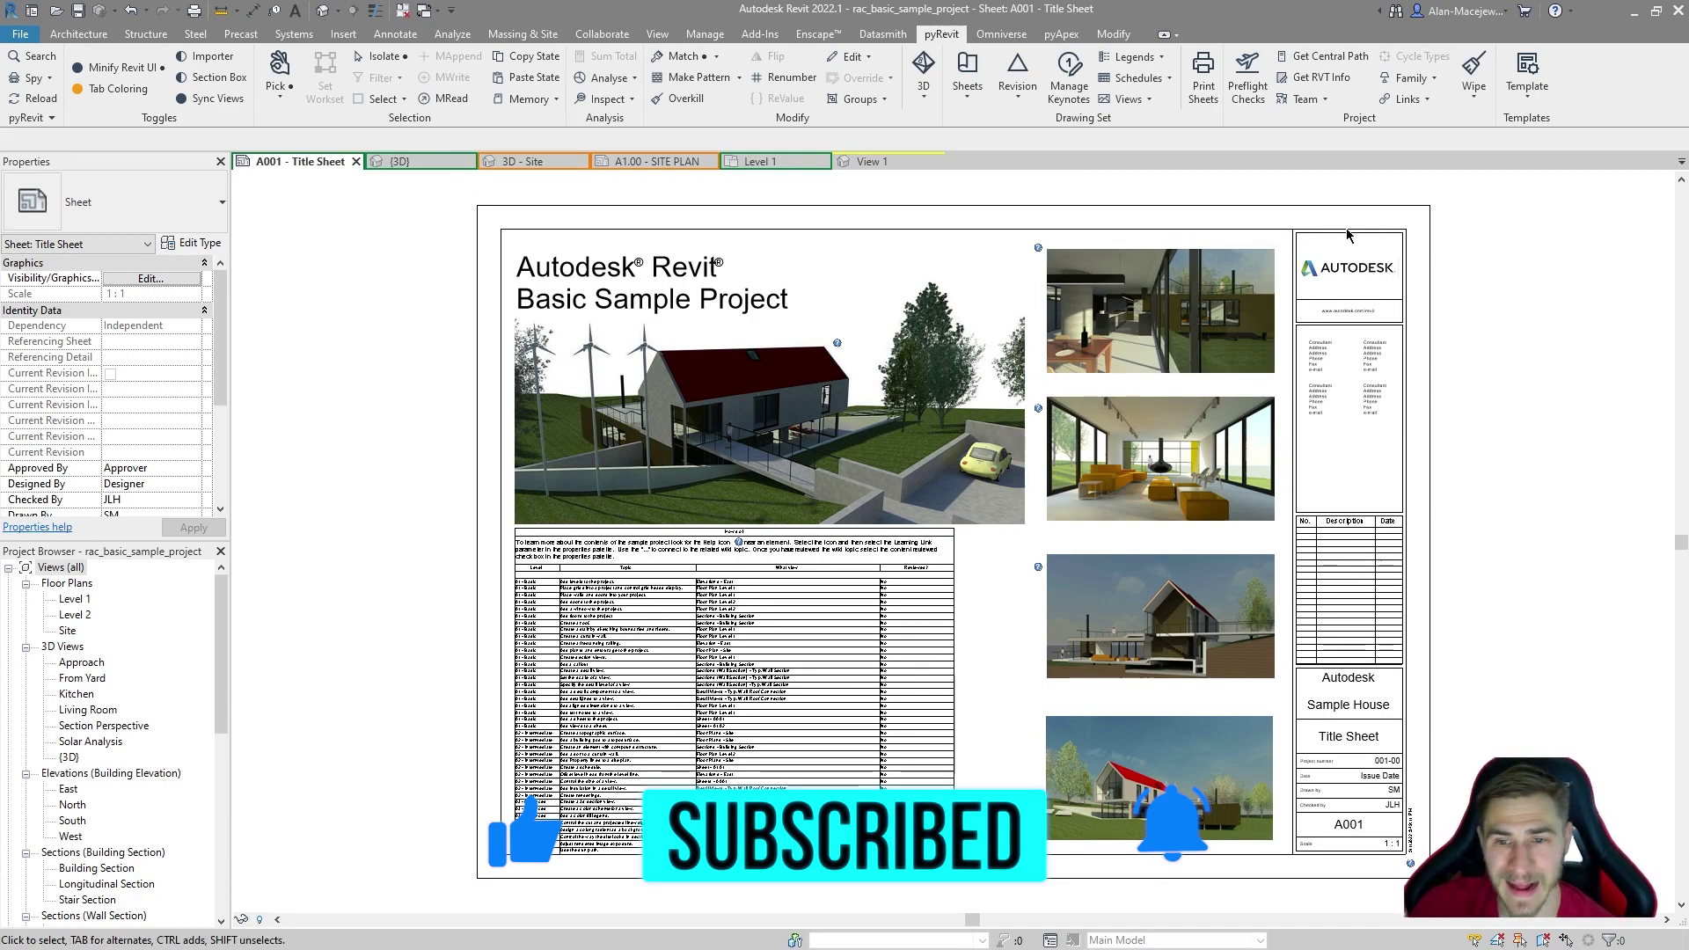